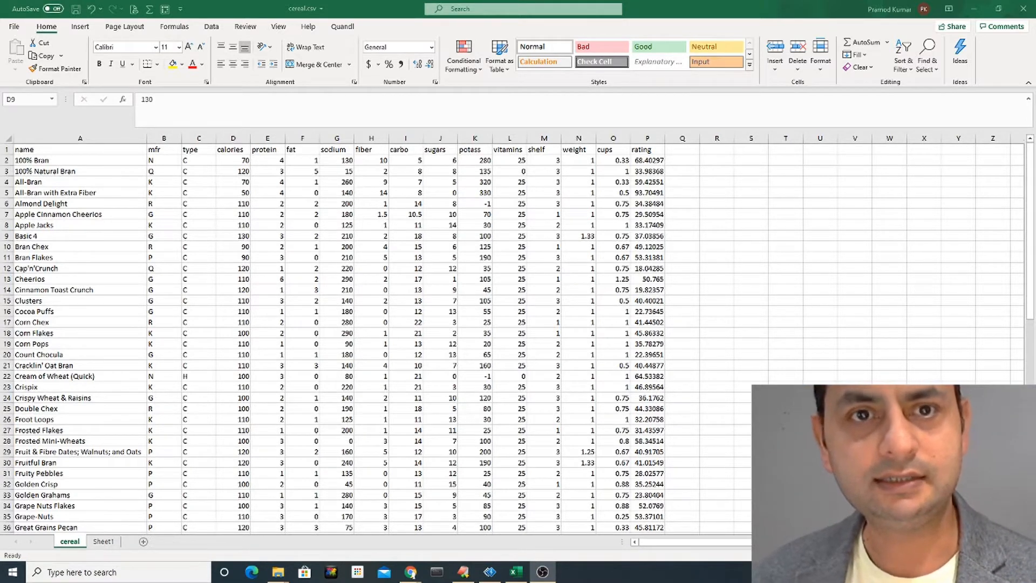
Step: Rename Sheet1, the sheet with the short list of cereal names, as Analysis
left_click(319, 266)
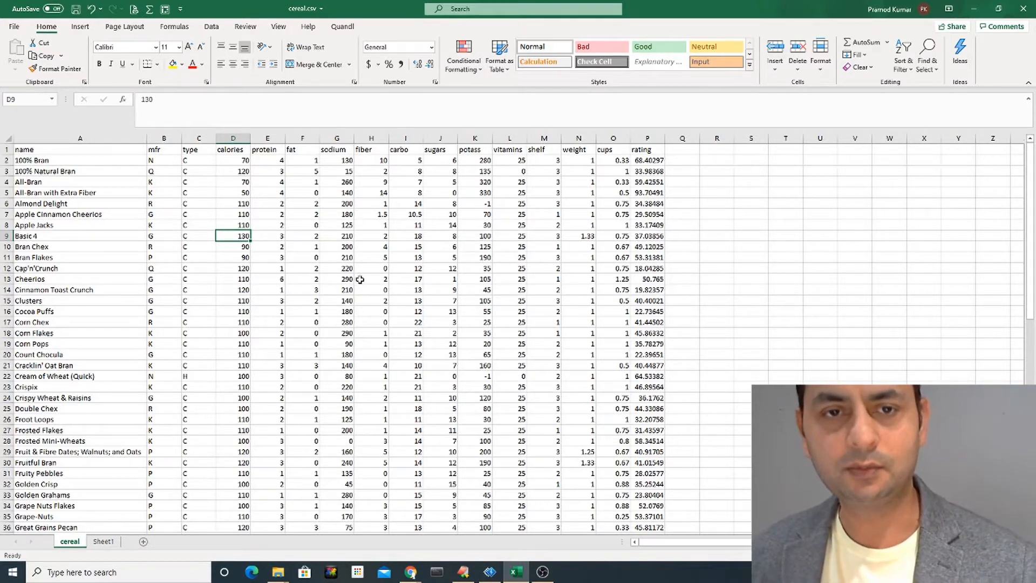
left_click(105, 544)
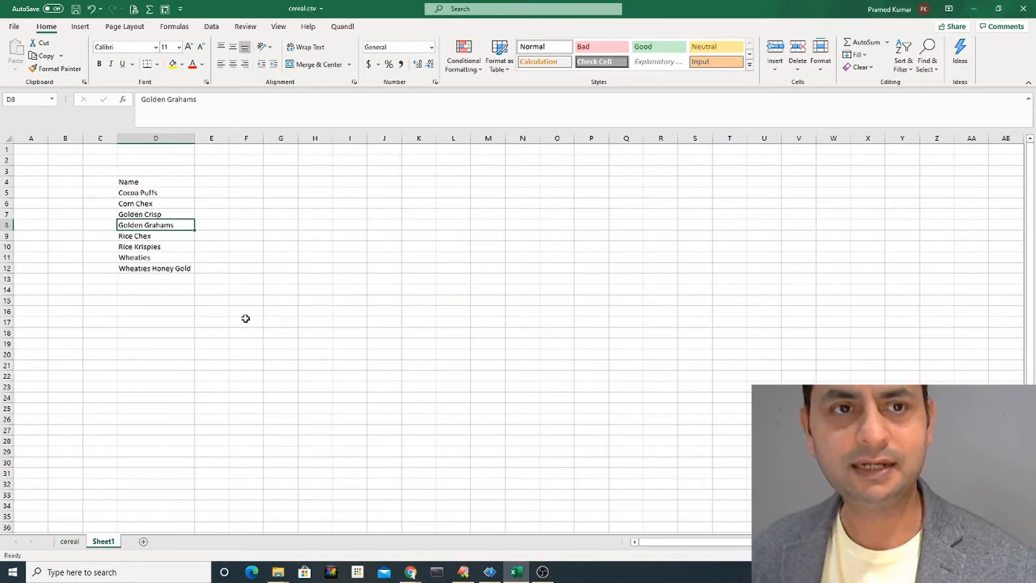
scroll(244, 318, "up", 3, "ctrl")
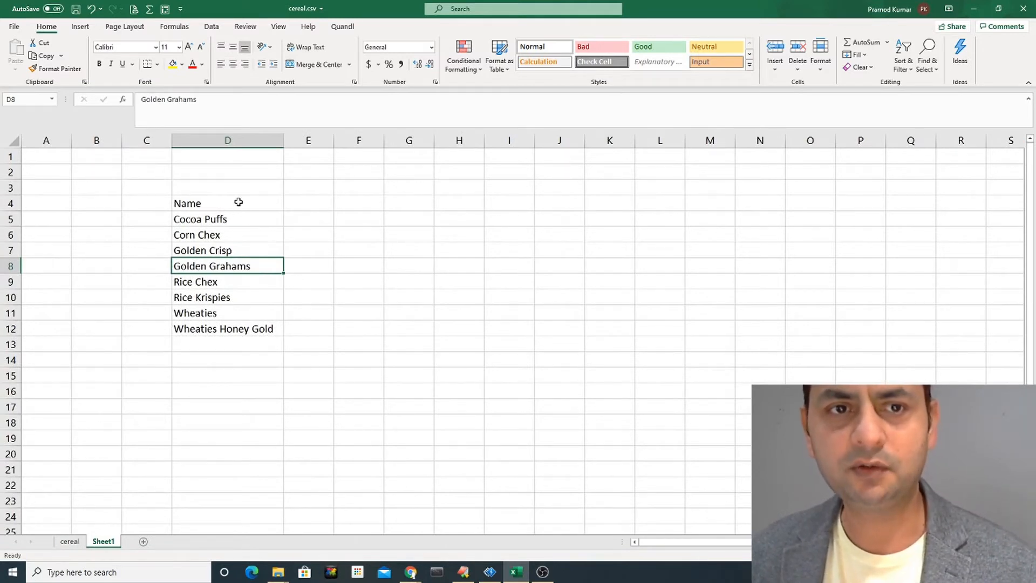
left_click_drag(238, 203, 235, 320)
left_click(235, 249)
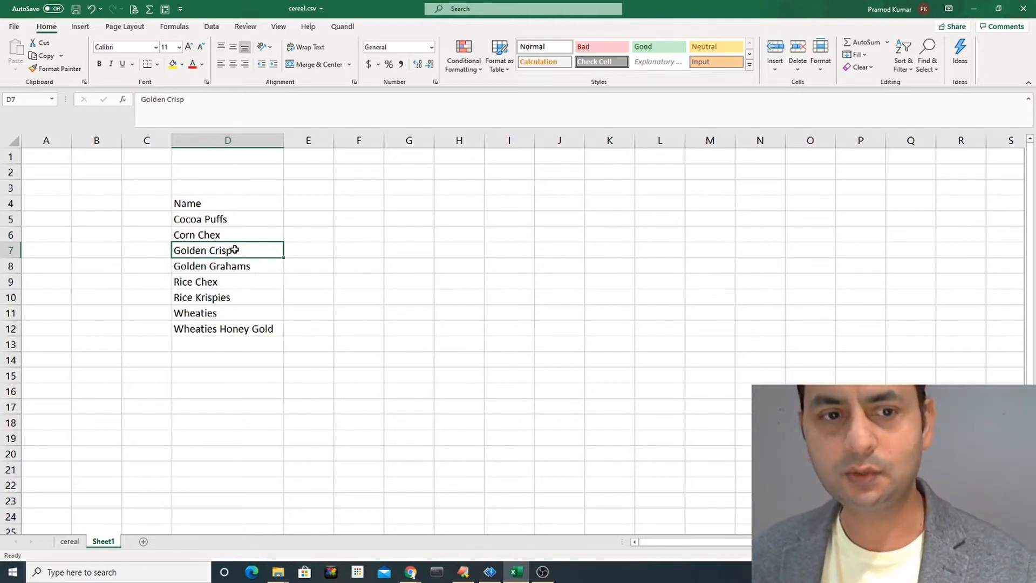
double_click(109, 545)
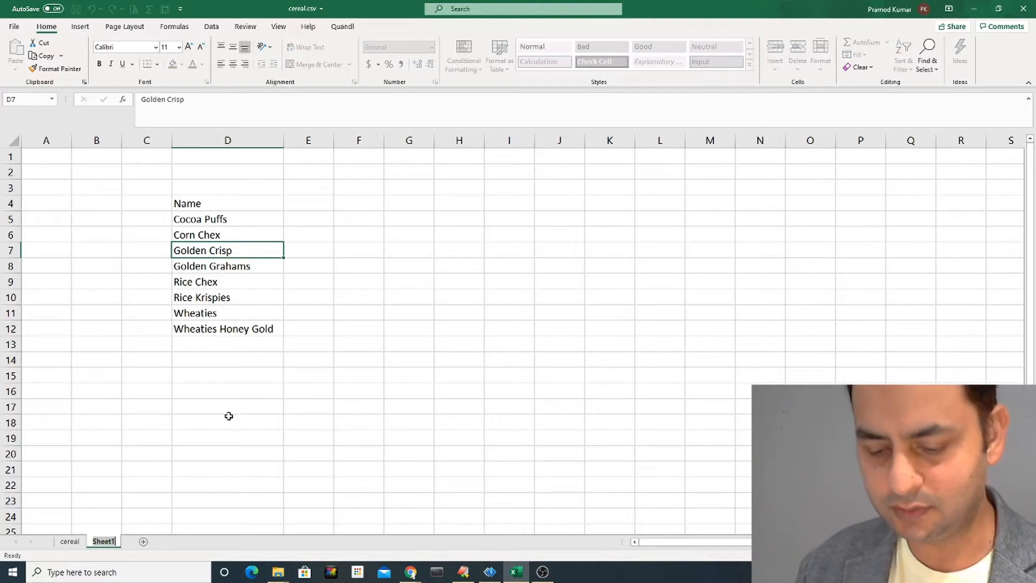
type("Analysis")
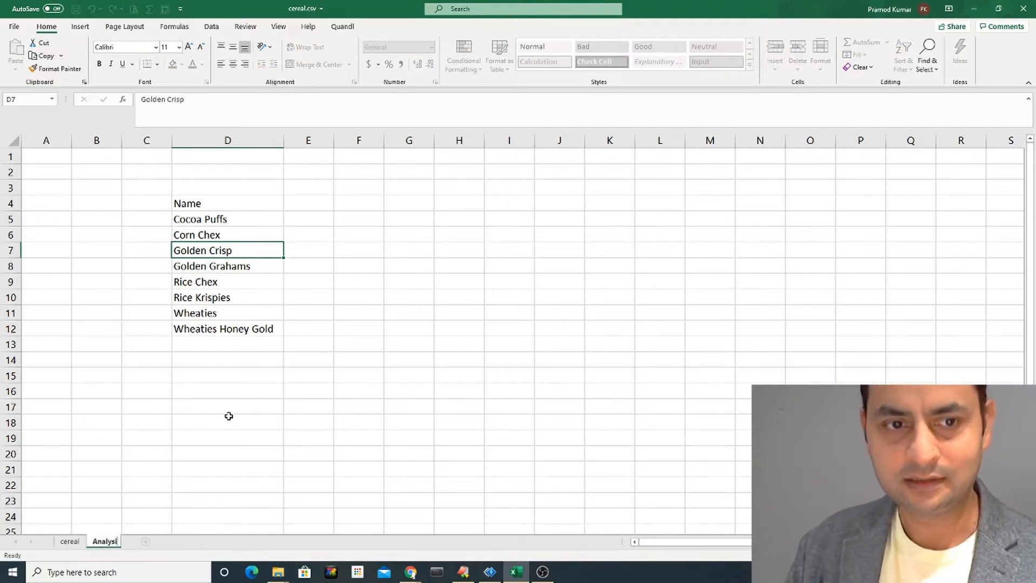
key("Return")
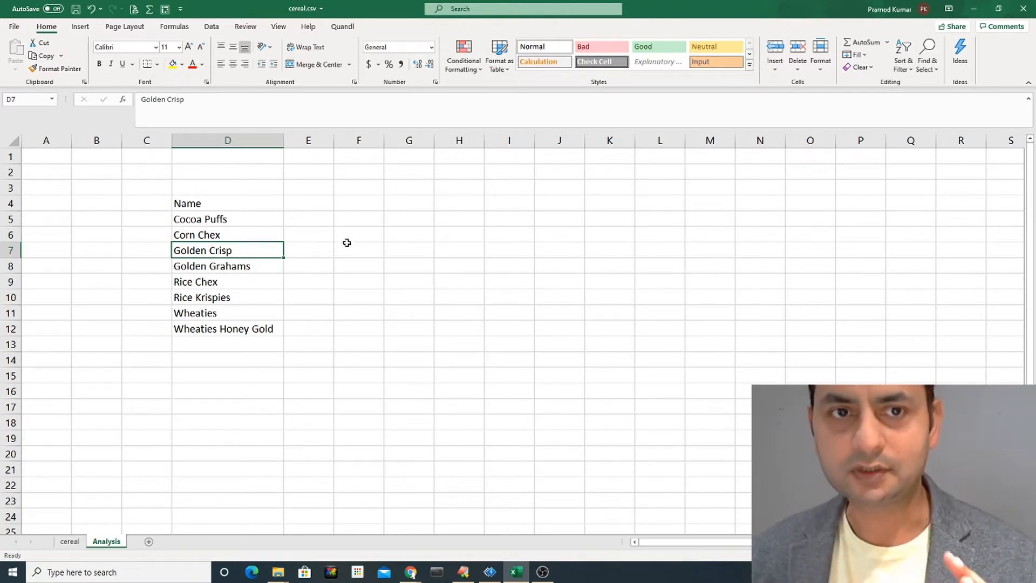
Step: Examine the calories, fat, sodium, carbo and sugars columns in the cereal sheet against the name list in the Analysis sheet
left_click(69, 541)
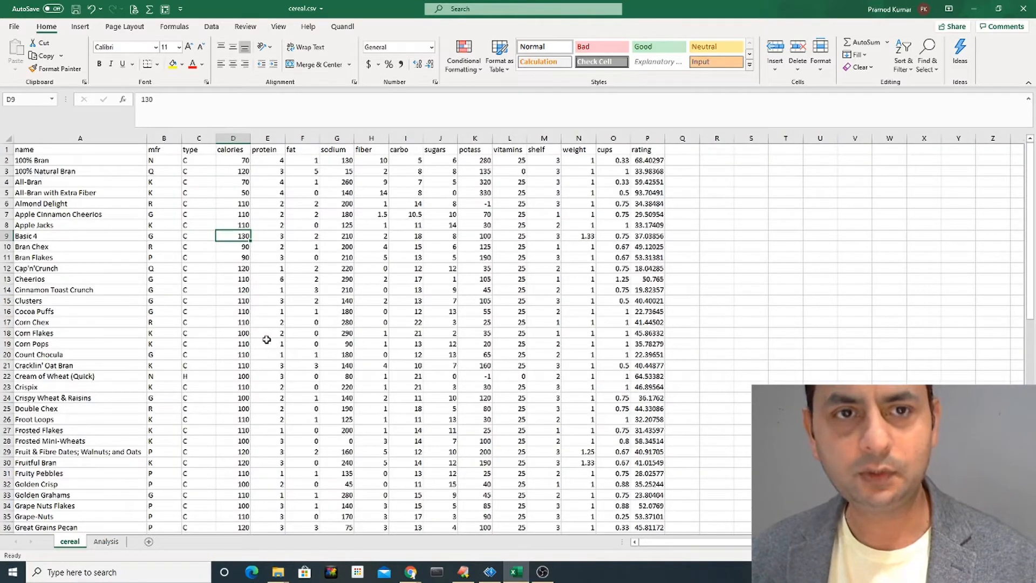
scroll(266, 339, "up", 3, "ctrl")
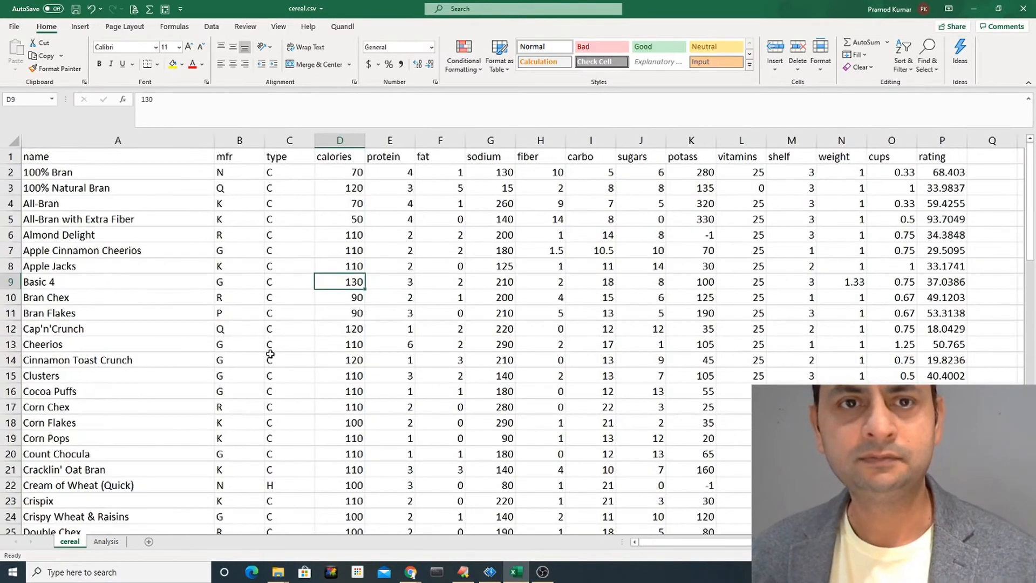
left_click_drag(329, 157, 323, 375)
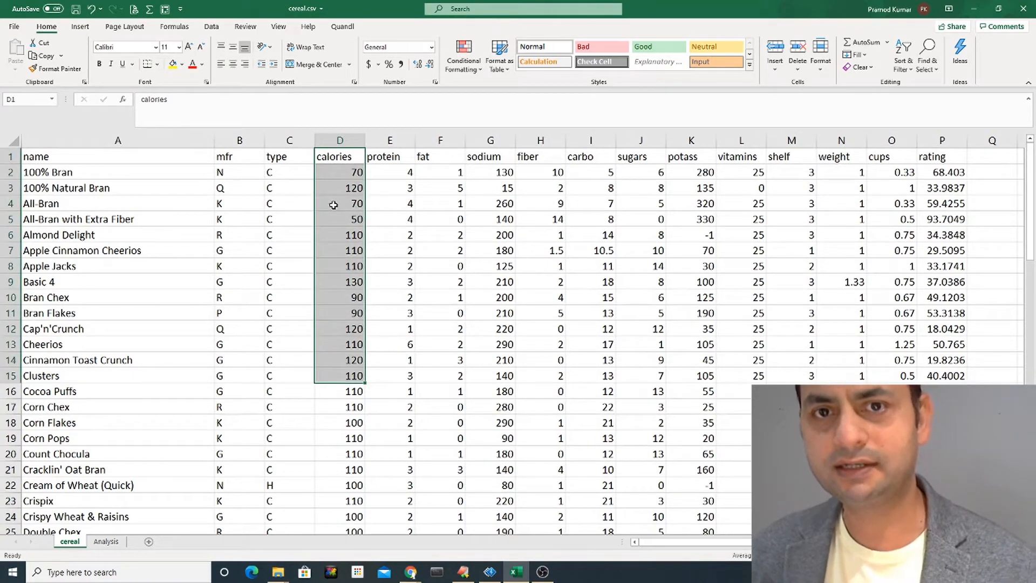
left_click_drag(443, 157, 435, 376)
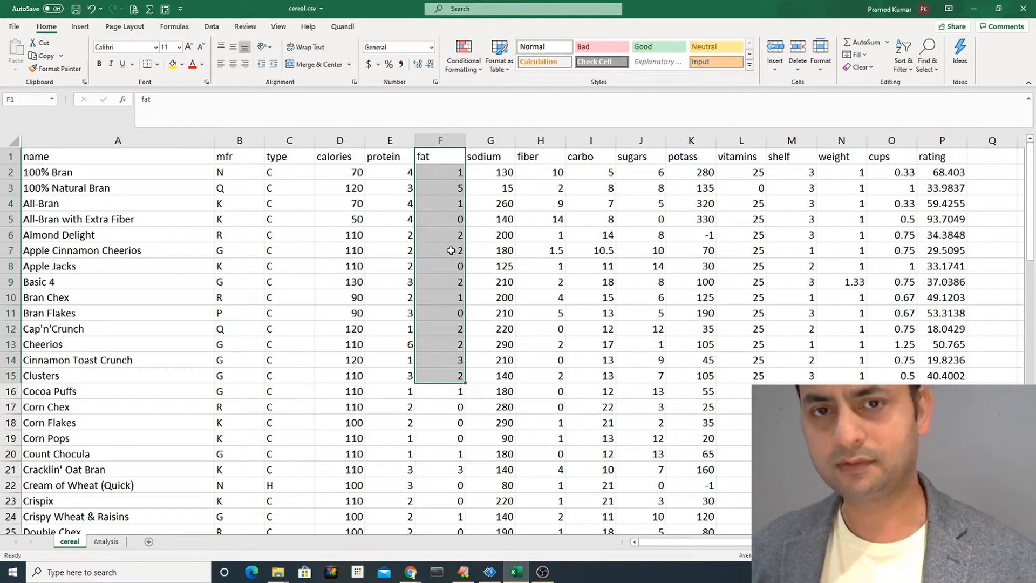
left_click_drag(490, 161, 489, 344)
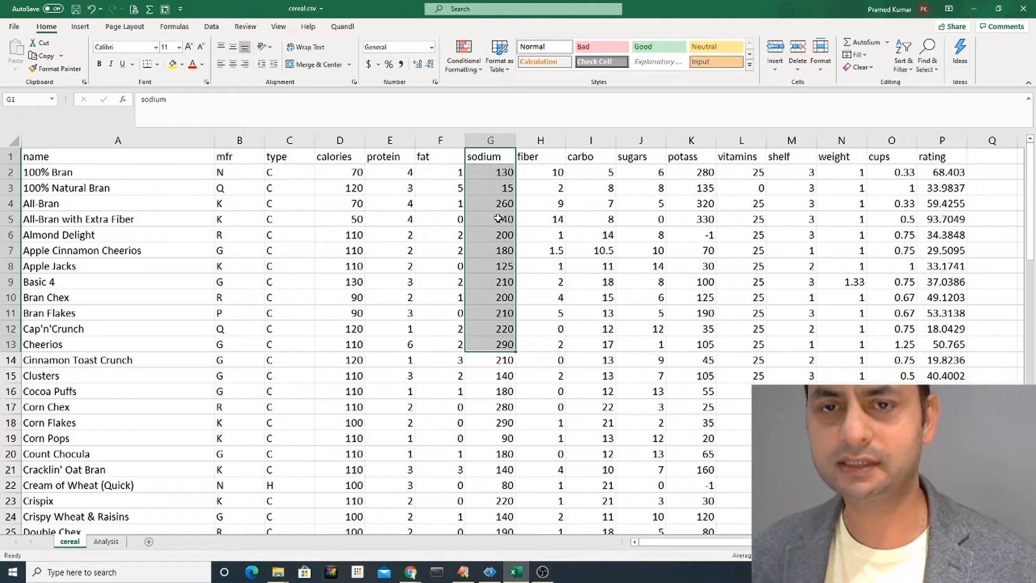
left_click_drag(626, 162, 609, 422)
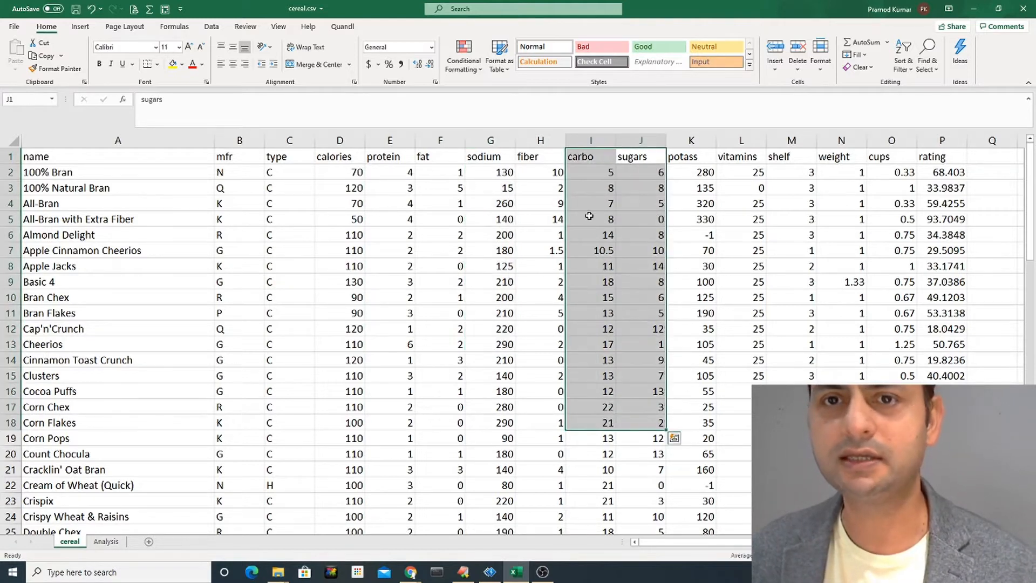
left_click(498, 215)
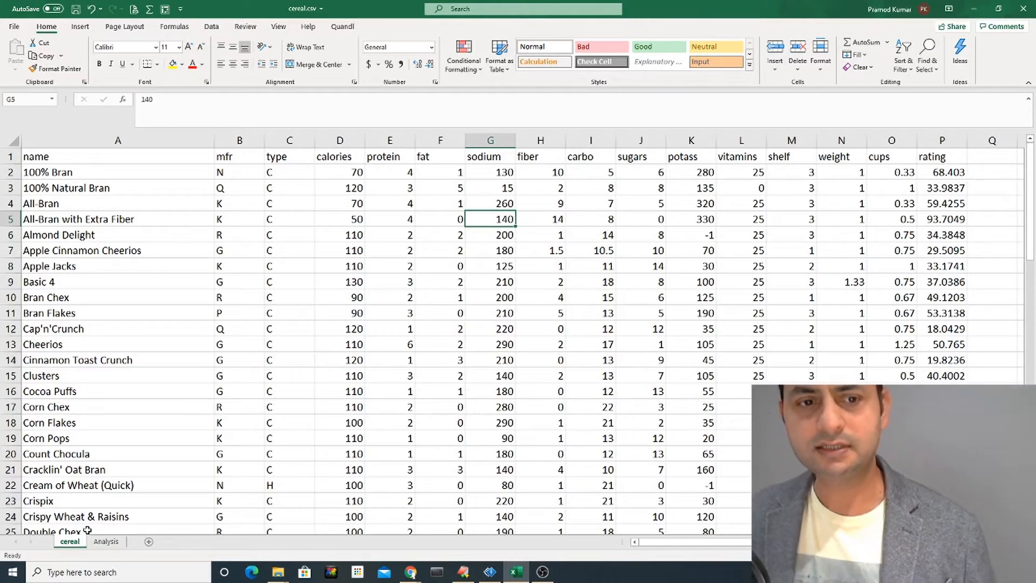
left_click(107, 542)
left_click(295, 221)
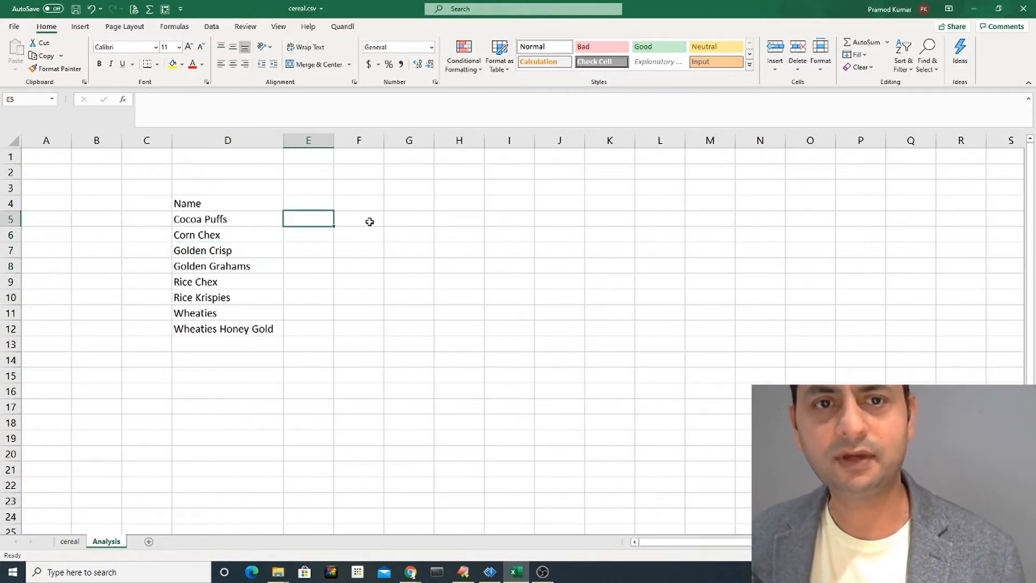
left_click(447, 232)
left_click(350, 287)
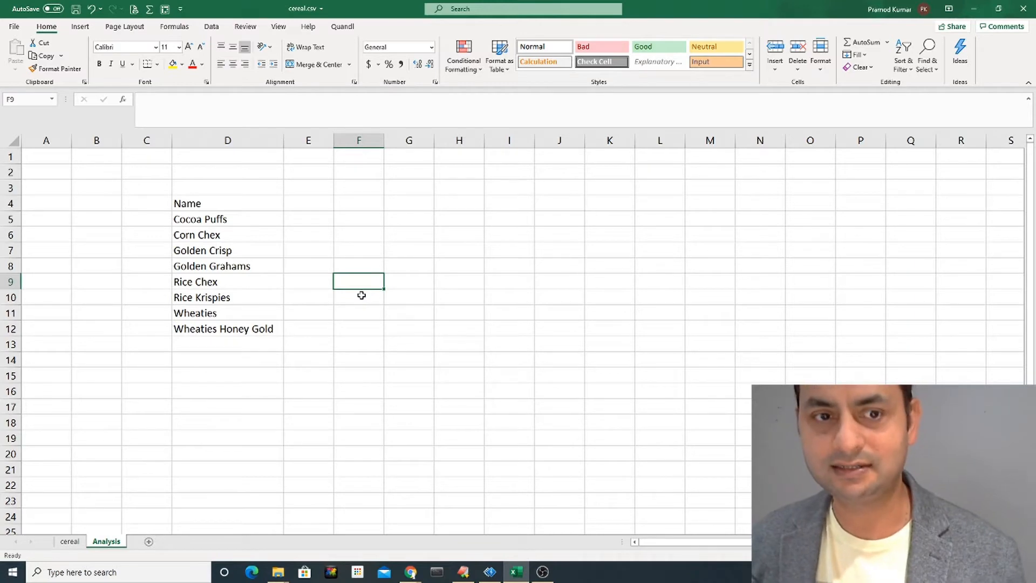
left_click(69, 541)
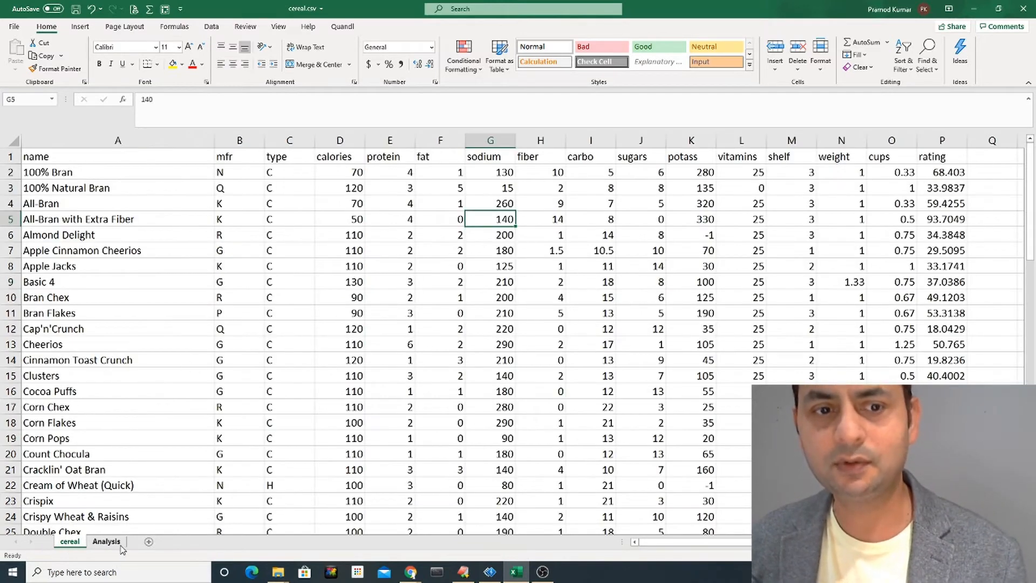
left_click(106, 542)
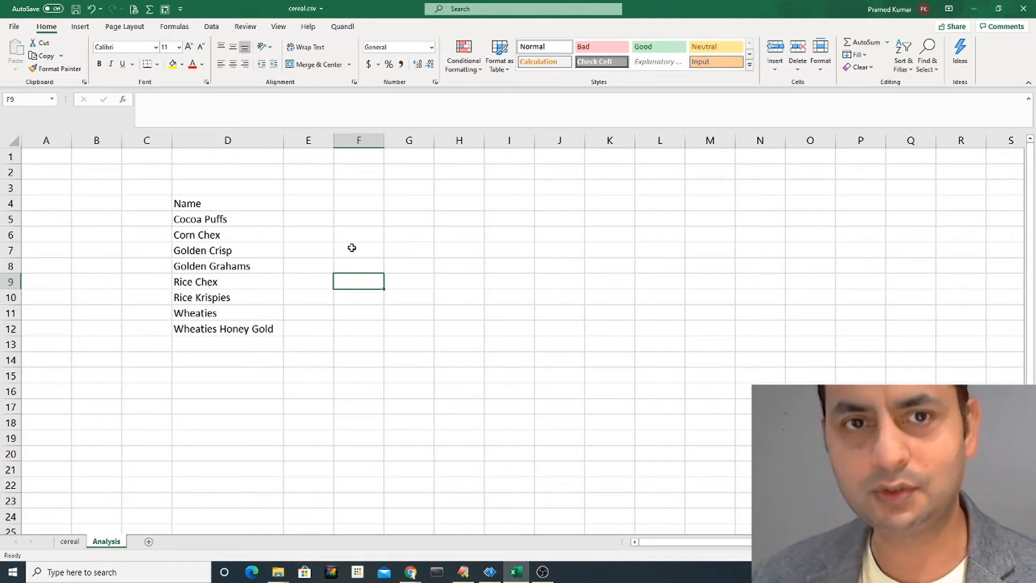
Step: Copy the fat and sodium headers from the cereal sheet into E4:F4 of the Analysis sheet
left_click(302, 205)
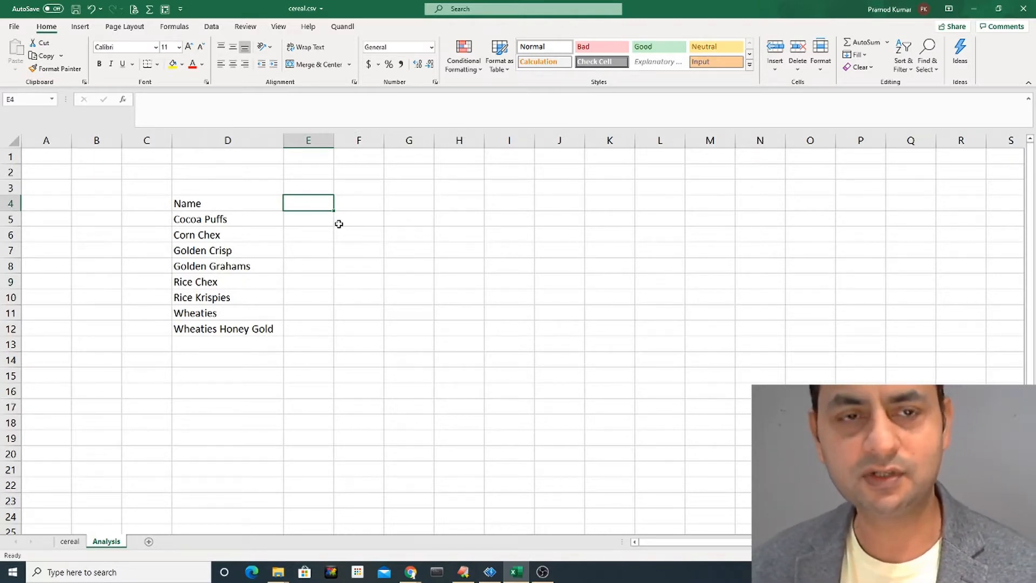
left_click(69, 541)
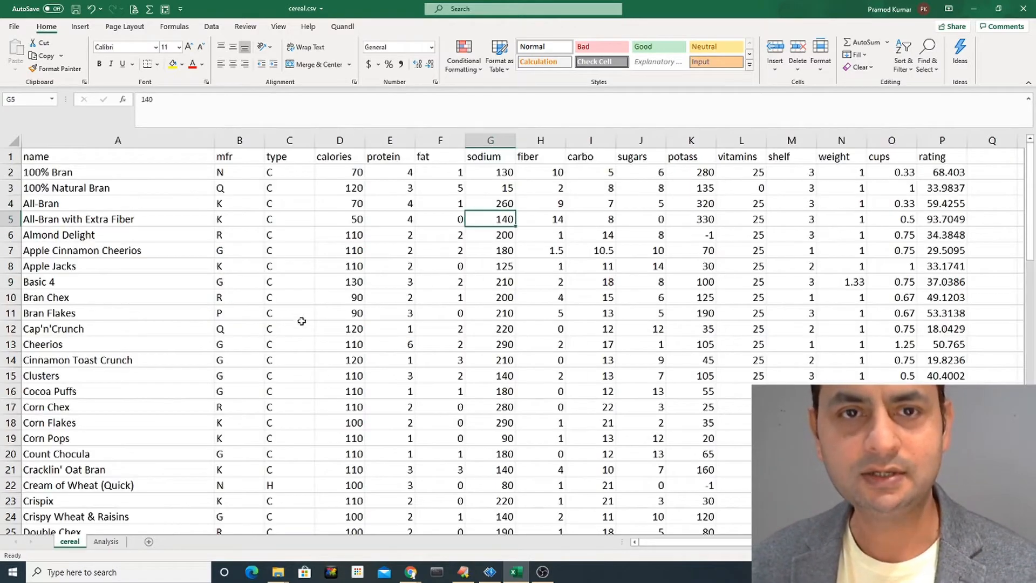
left_click(445, 154)
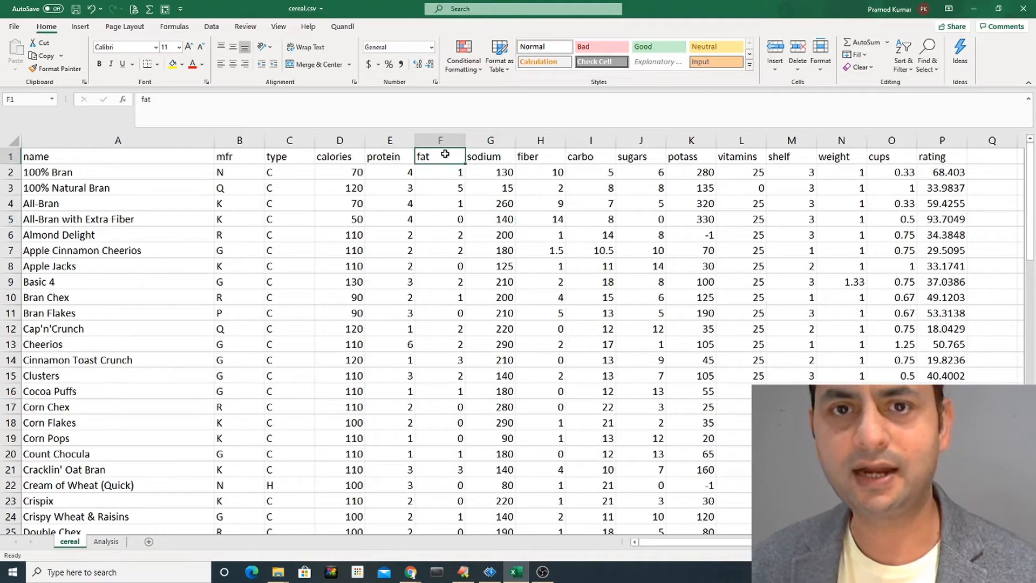
left_click_drag(444, 154, 477, 160)
key("ctrl+c")
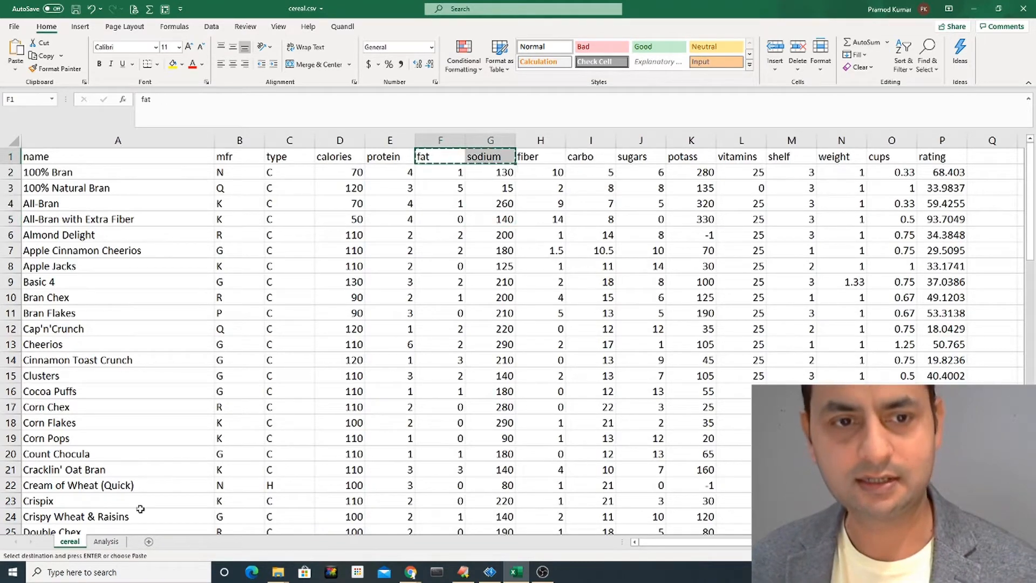
left_click(106, 541)
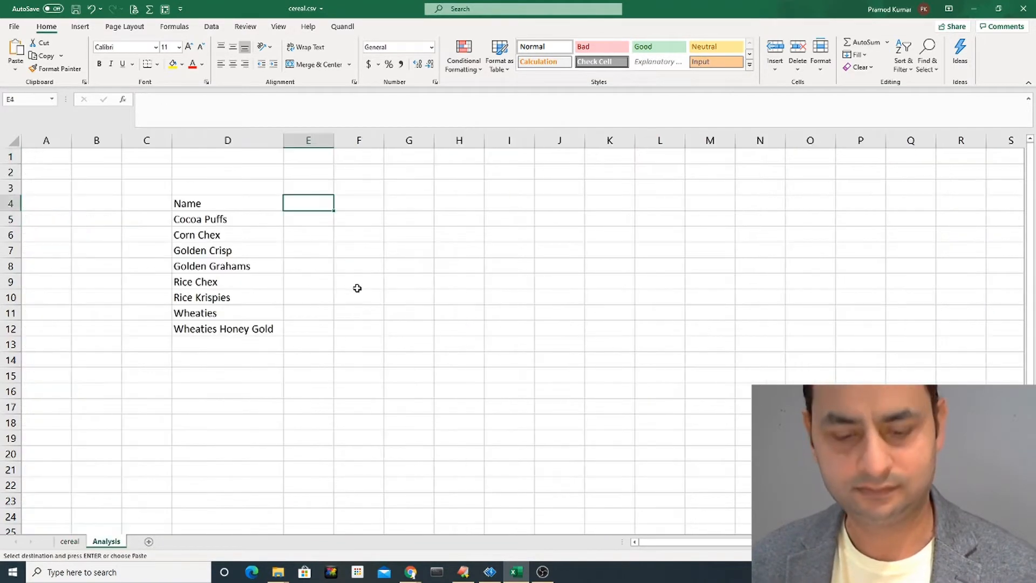
key("ctrl+v")
key("Escape")
Step: Copy the sugars header from the cereal sheet into cell G4 of the Analysis sheet
left_click(61, 541)
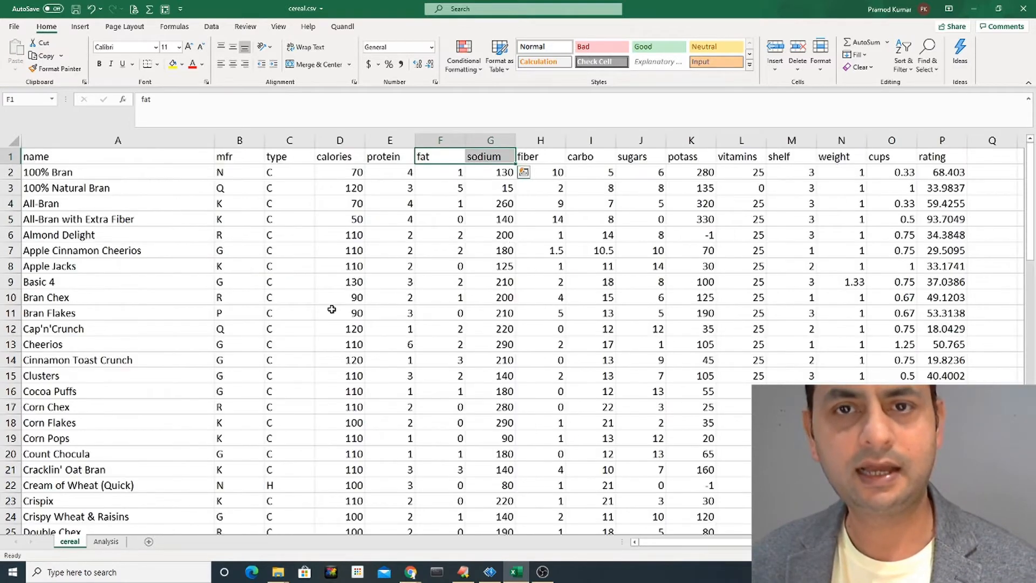
left_click(599, 157)
left_click(638, 157)
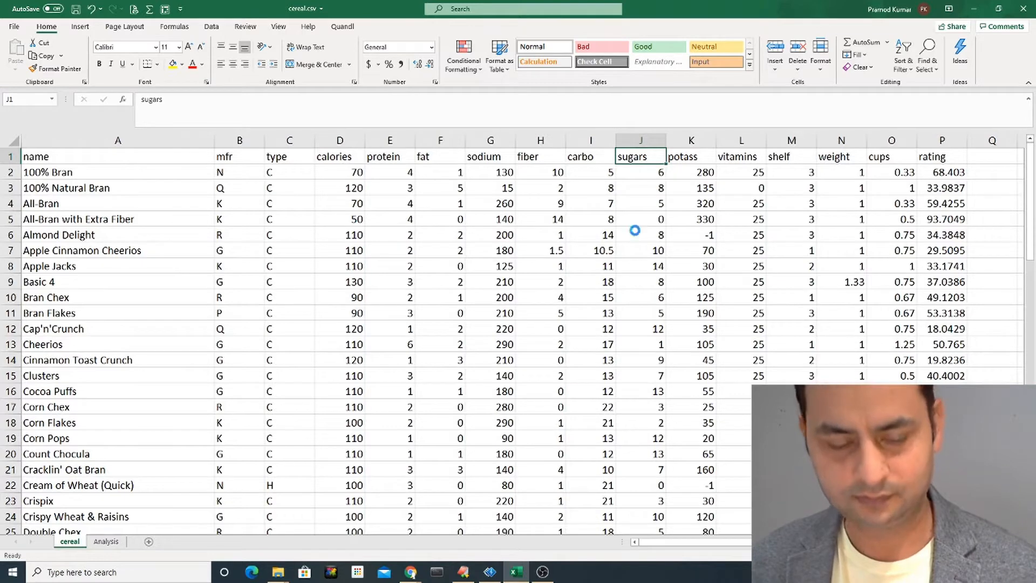
key("ctrl+c")
left_click(106, 541)
left_click(430, 203)
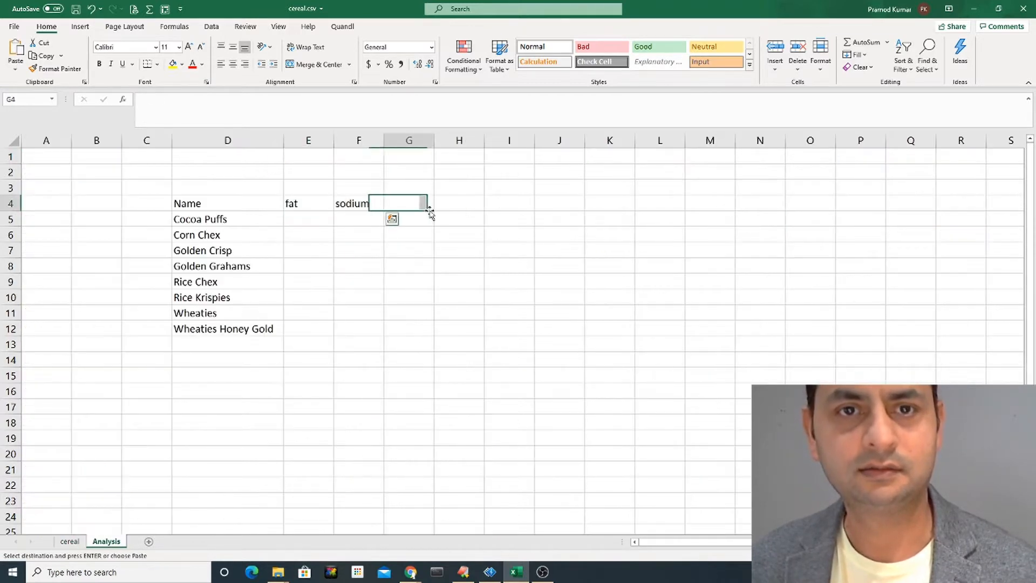
key("ctrl+v")
key("Escape")
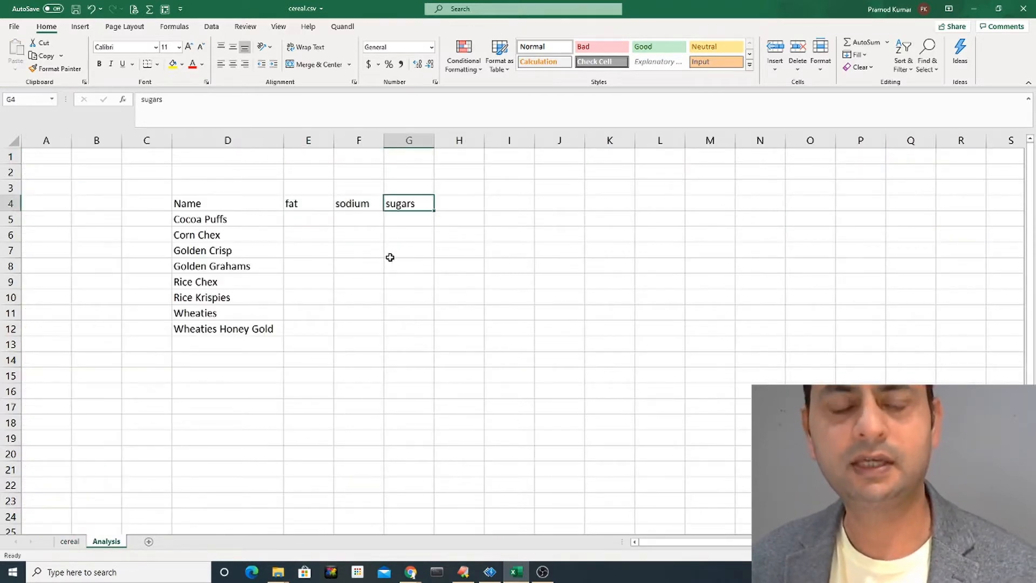
Step: Start a VLOOKUP formula in E5, the fat cell for Cocoa Puffs, with D5 as the lookup value
left_click(309, 218)
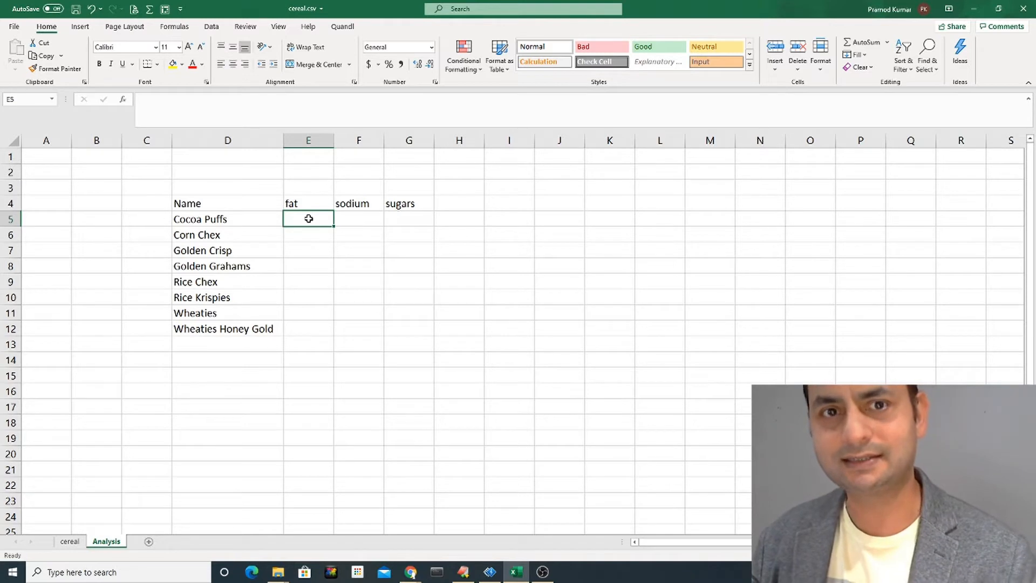
type("=")
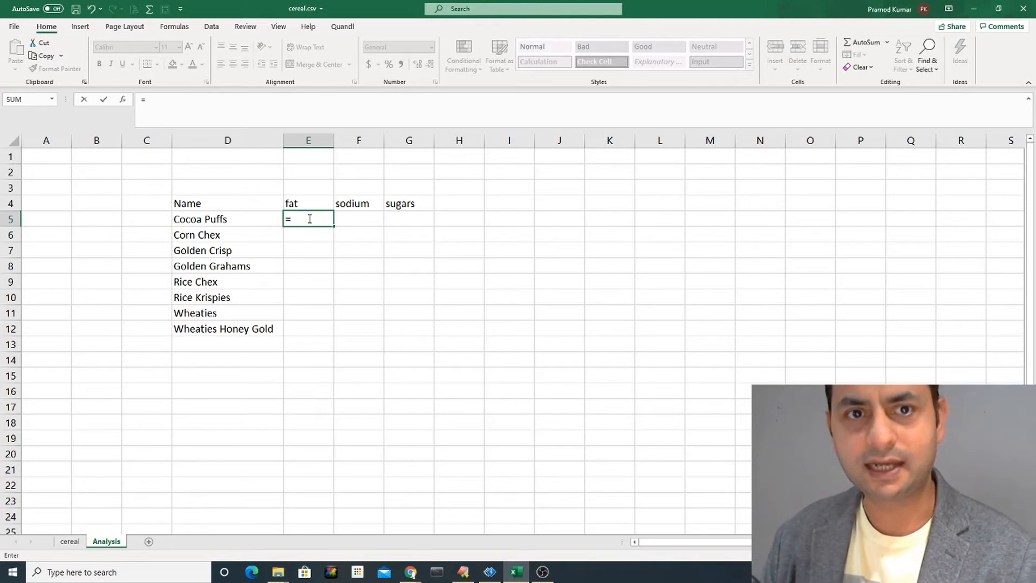
type("v")
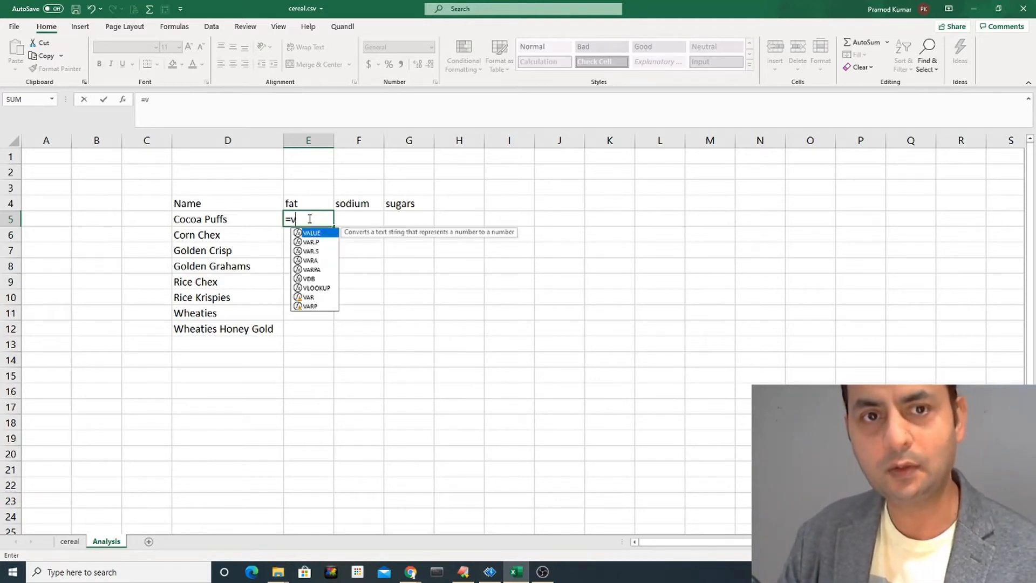
type("look")
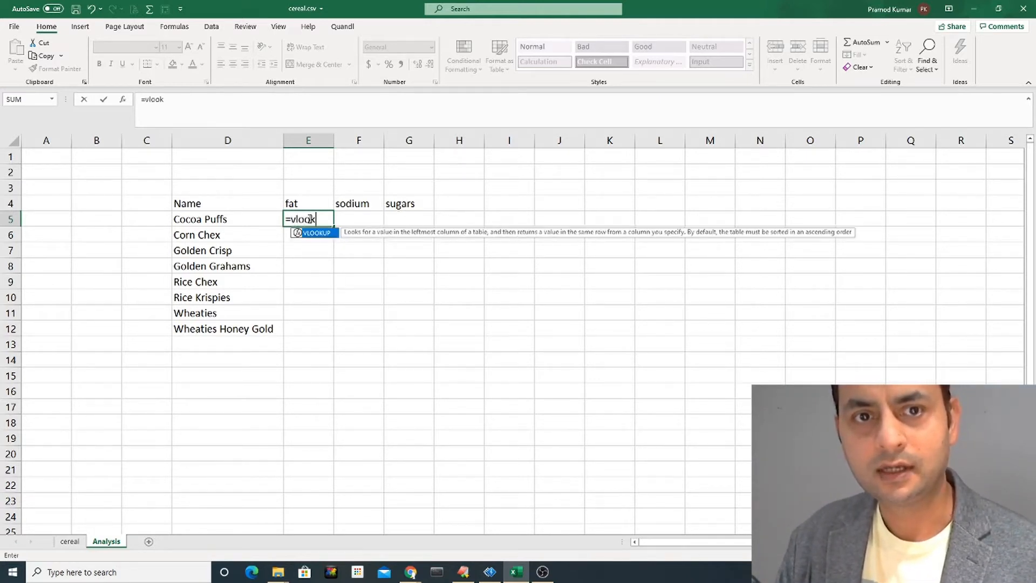
type("up")
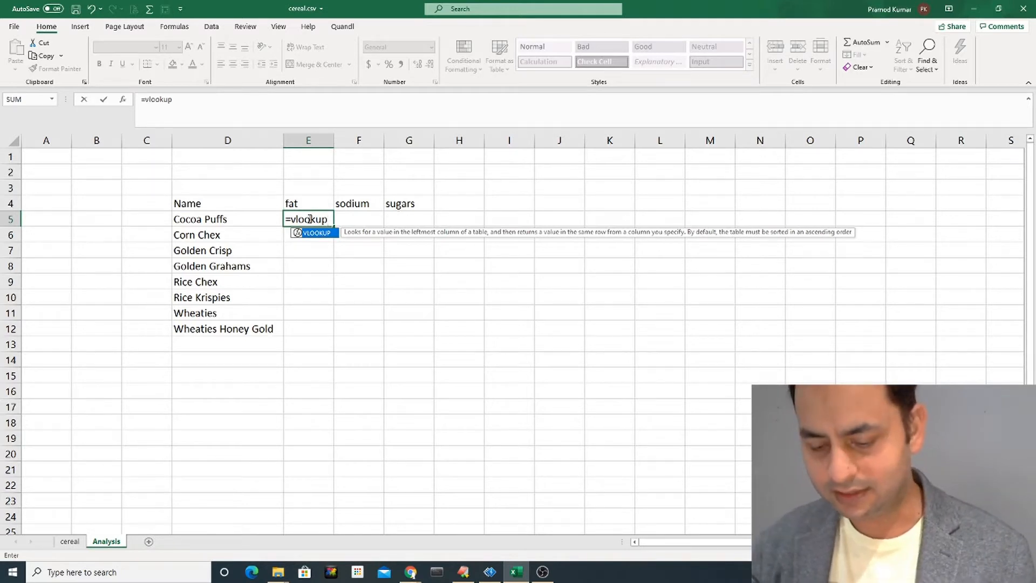
type("(")
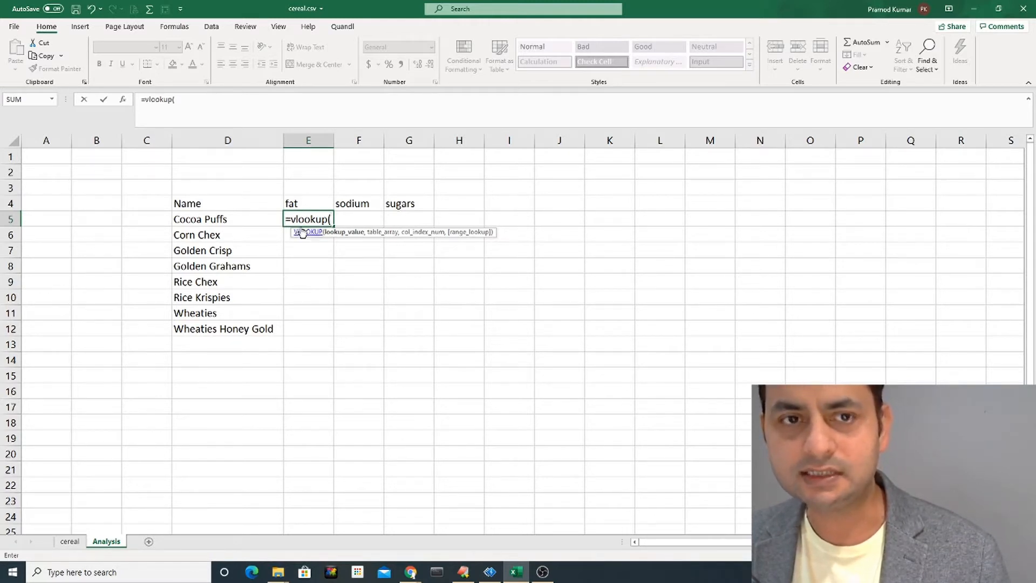
left_click(230, 220)
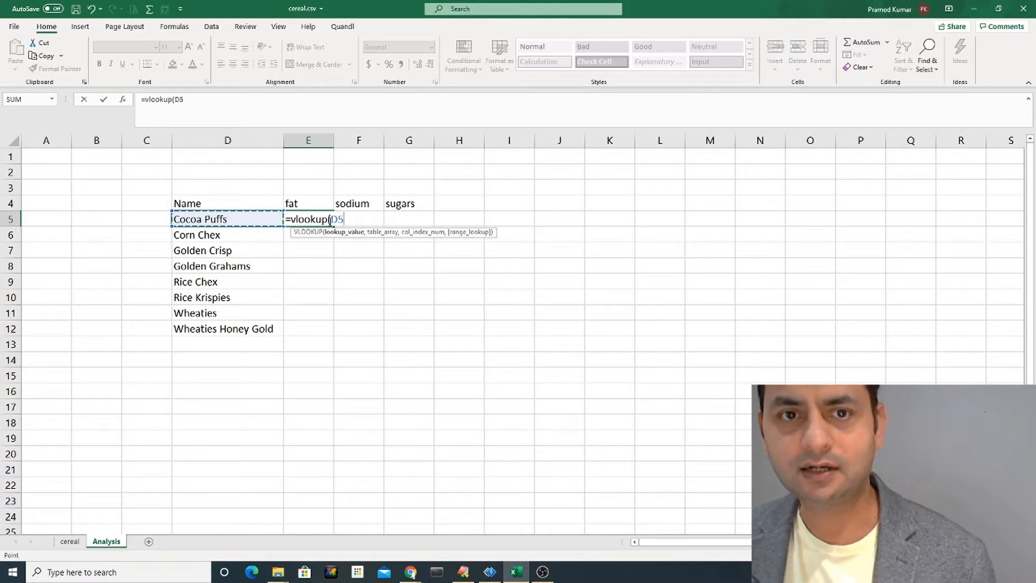
type(",")
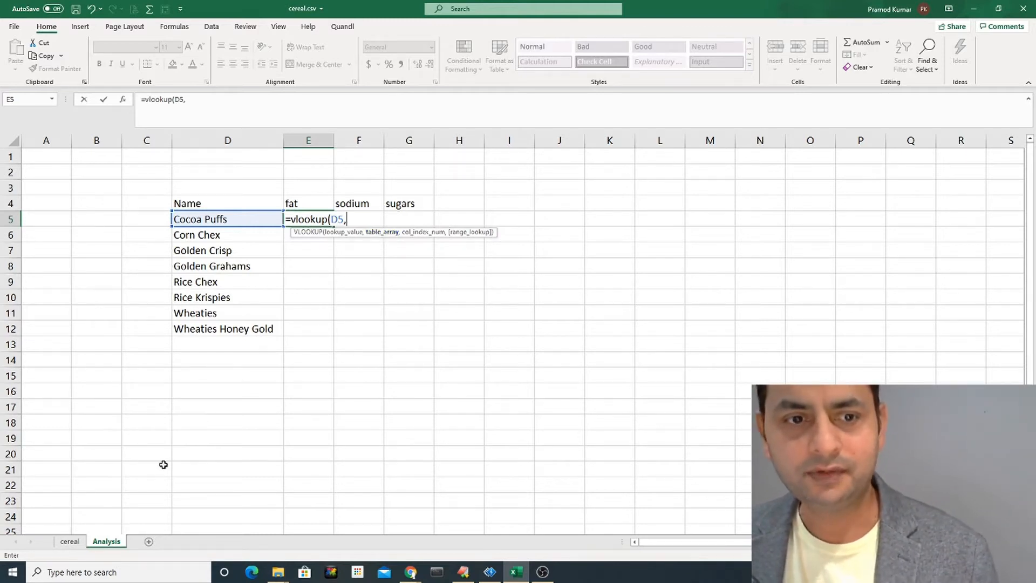
Step: Set the table array of the VLOOKUP to range A1:J78 of the cereal sheet
left_click(70, 541)
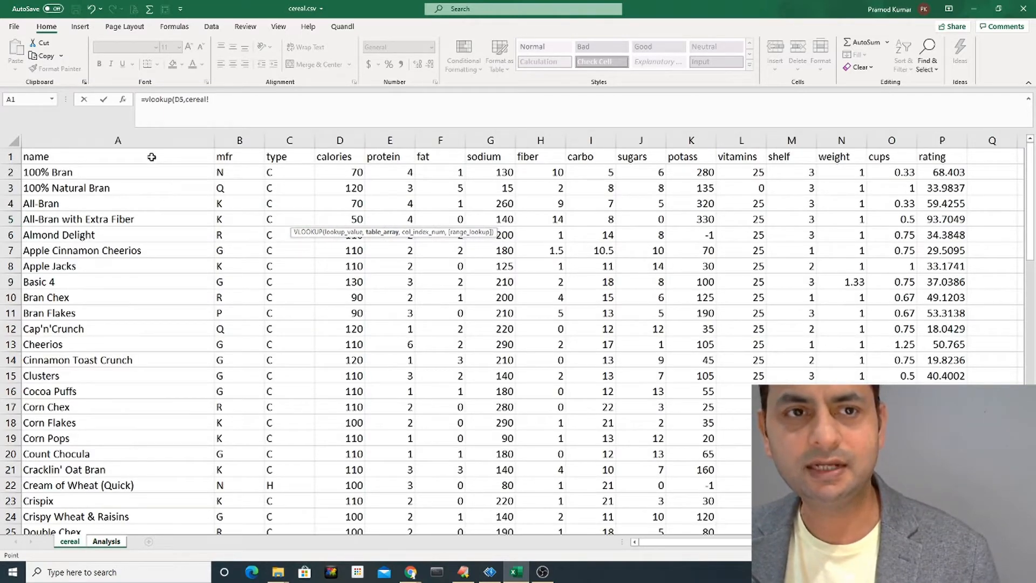
left_click_drag(152, 157, 646, 484)
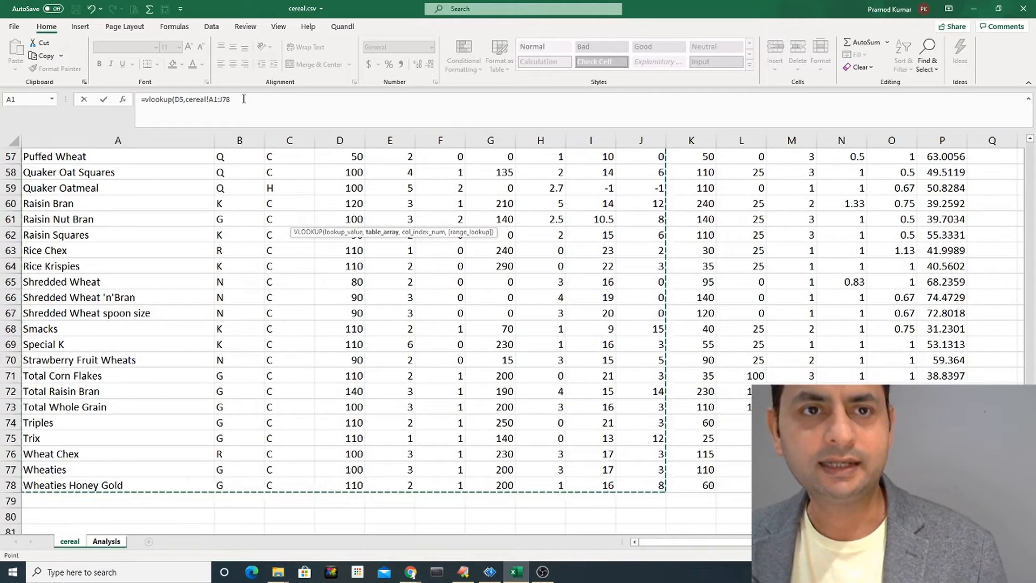
left_click(244, 98)
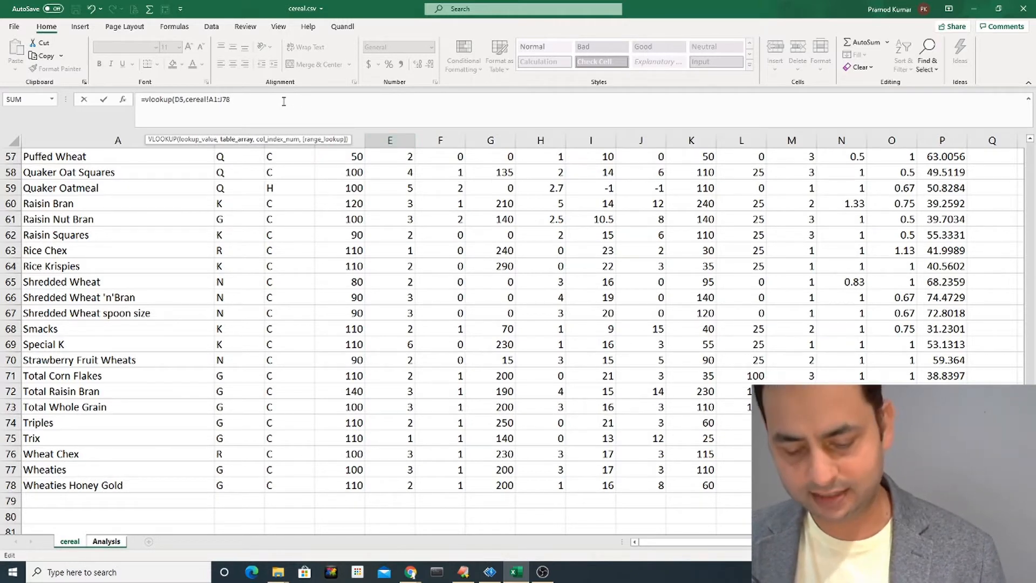
Step: Complete the VLOOKUP formula with column index 1 and FALSE for an exact match
type(",1")
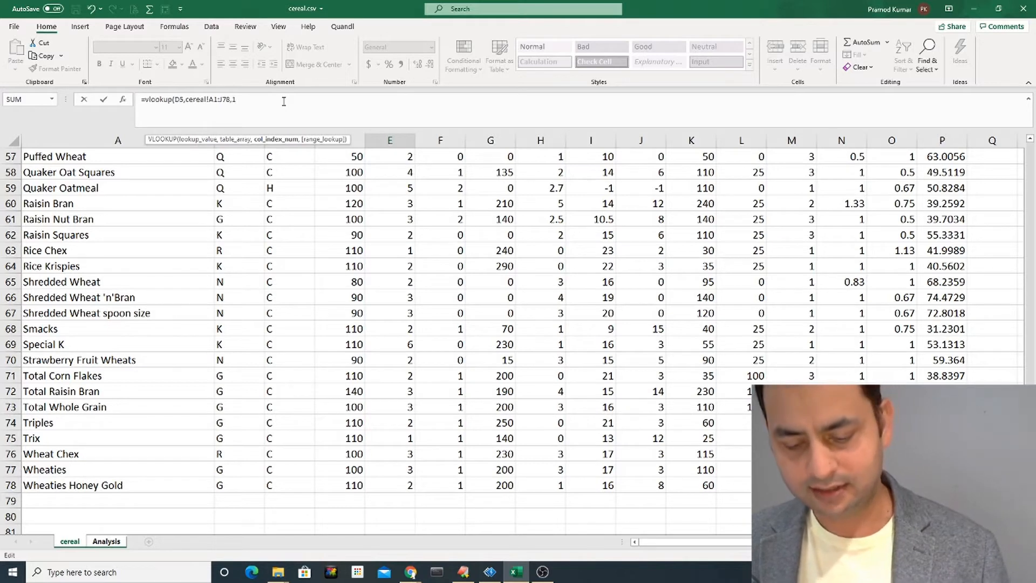
type(",")
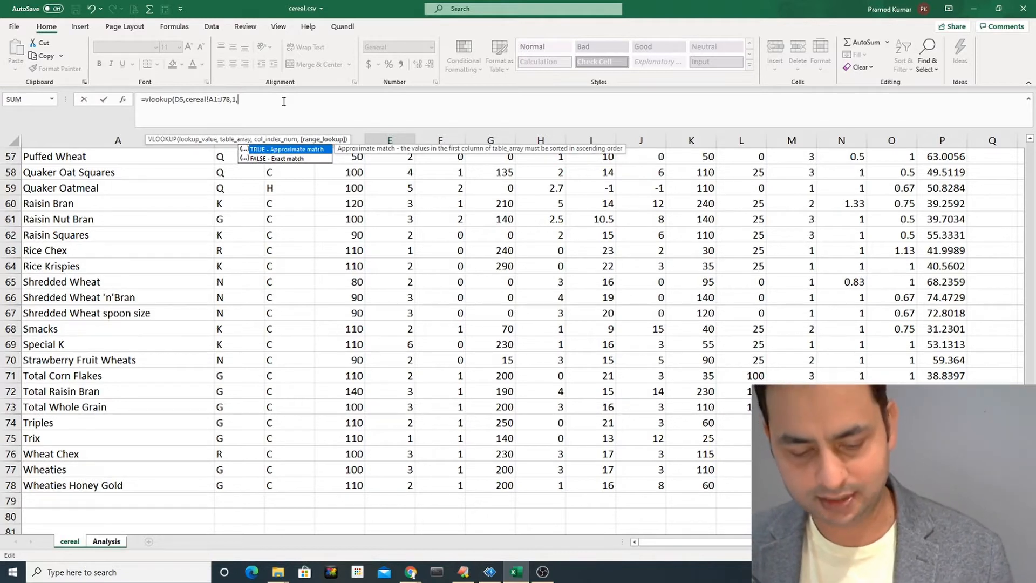
type("false")
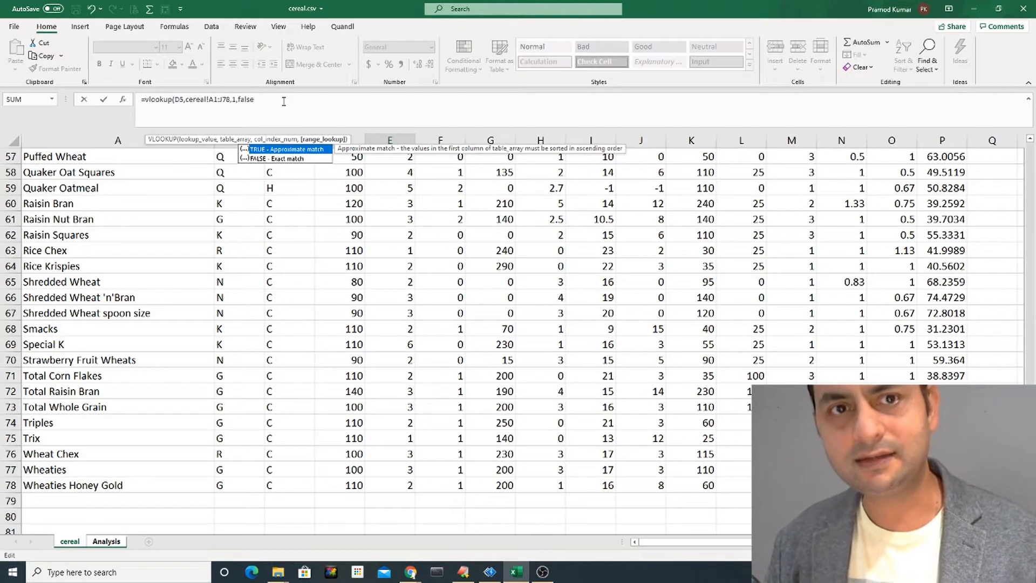
type(")")
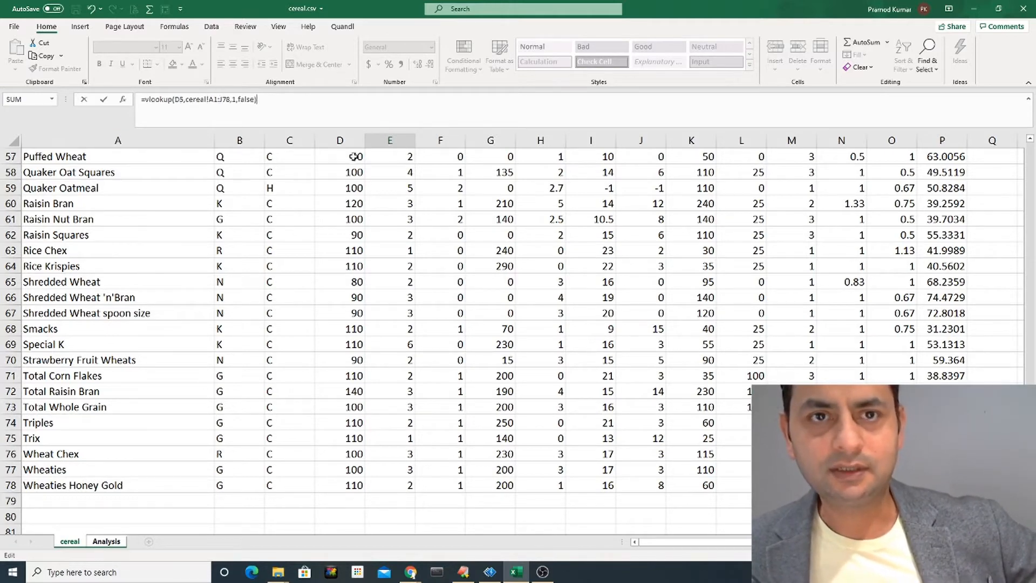
key("Return")
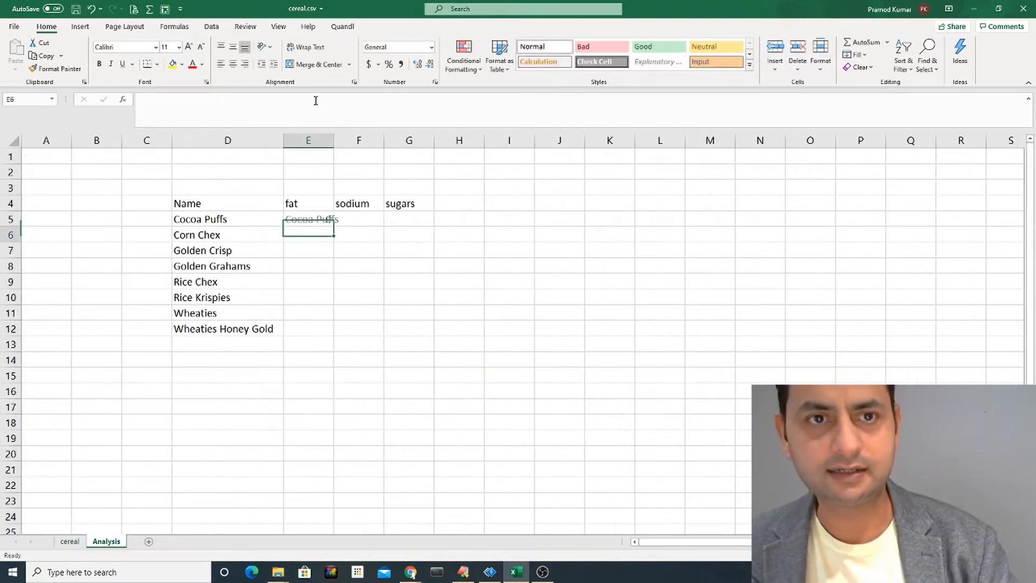
Step: Fit the width of column E in the Analysis sheet to its contents and check the result in E5
left_click(314, 220)
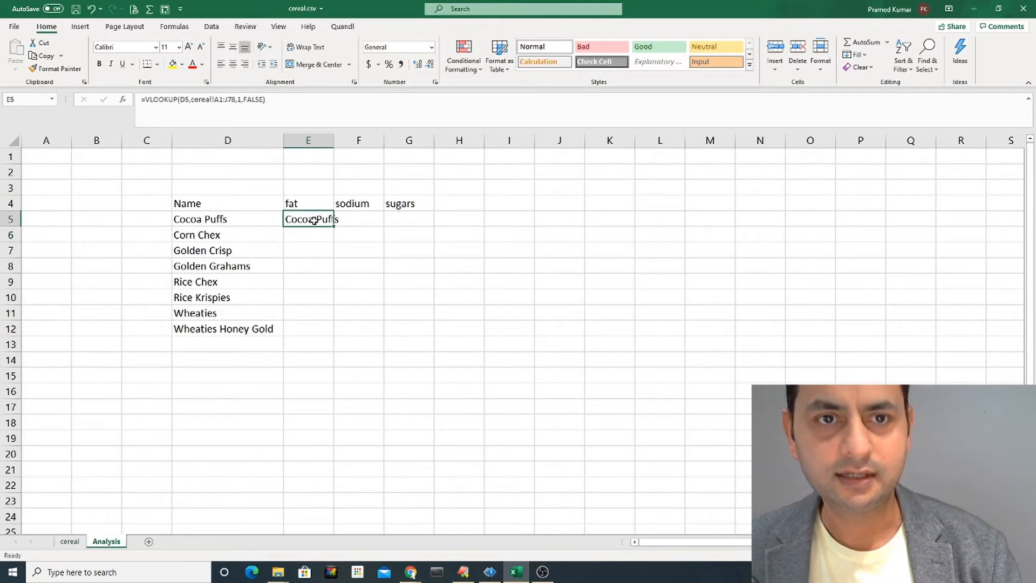
double_click(333, 141)
left_click_drag(247, 220, 256, 314)
left_click(259, 225)
left_click(302, 221)
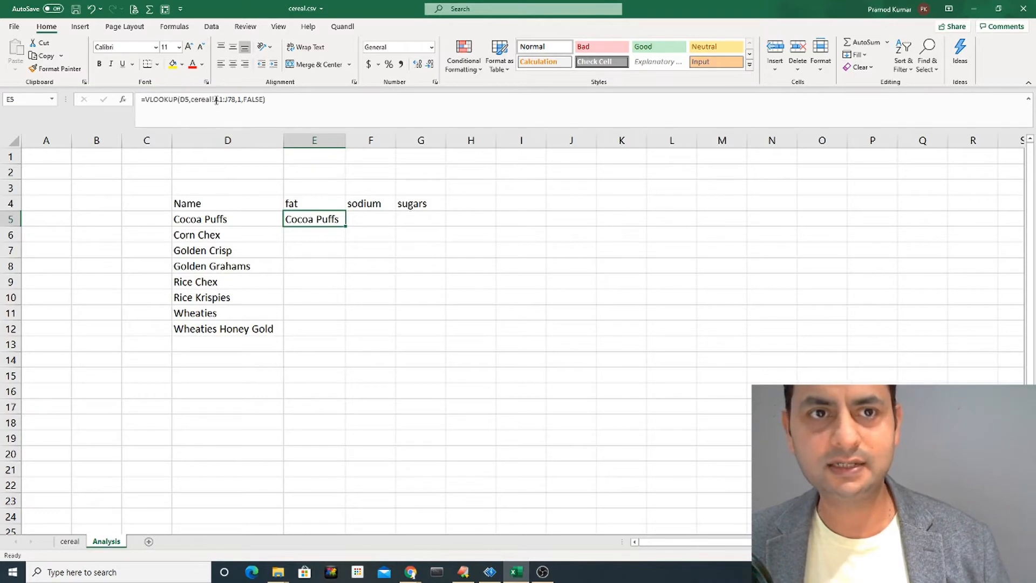
Step: Examine the header row of the cereal sheet, counting the columns from name to fat to determine fat's column index
left_click(69, 541)
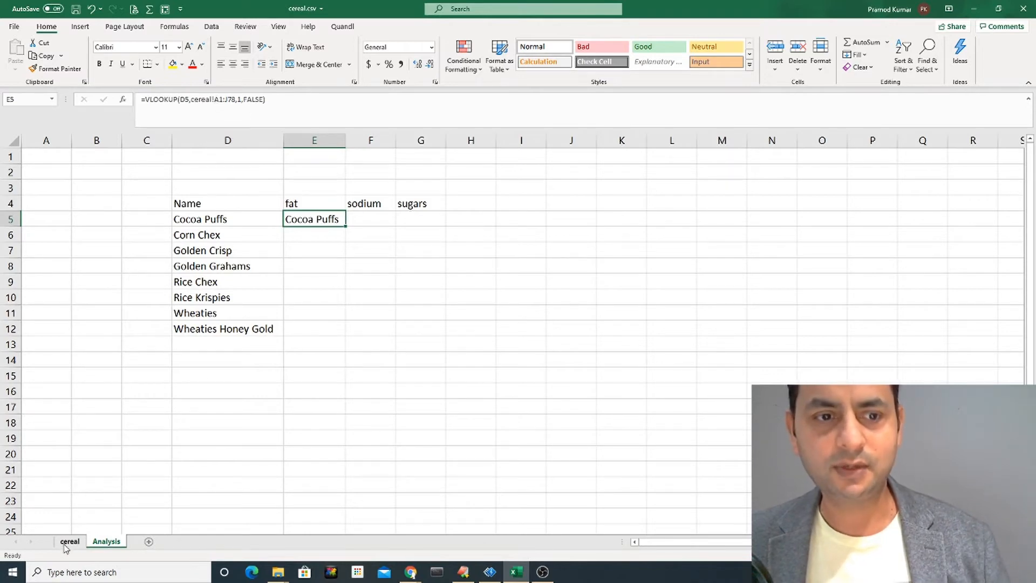
scroll(134, 320, "up", 1)
scroll(135, 320, "up", 18)
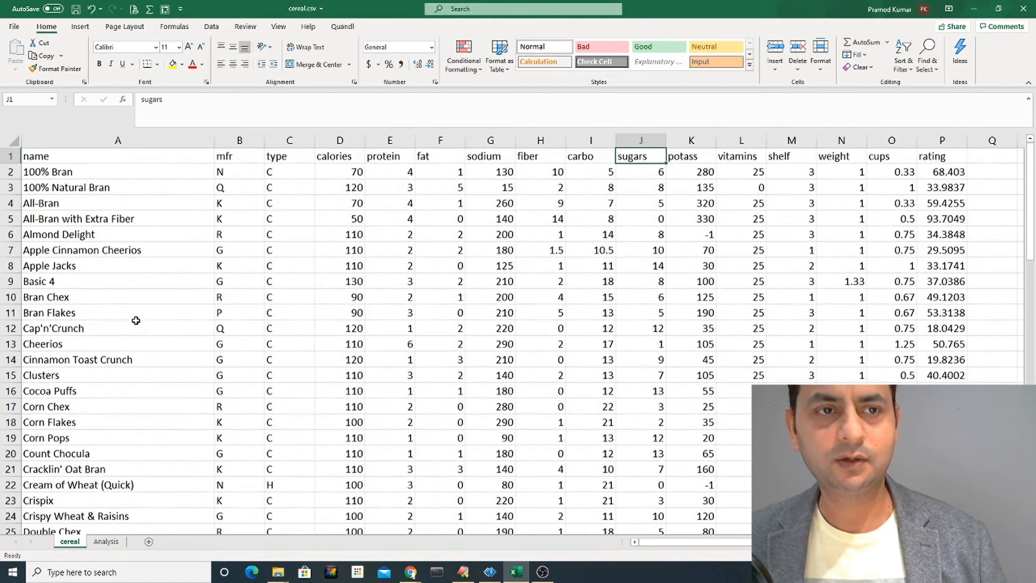
left_click(149, 157)
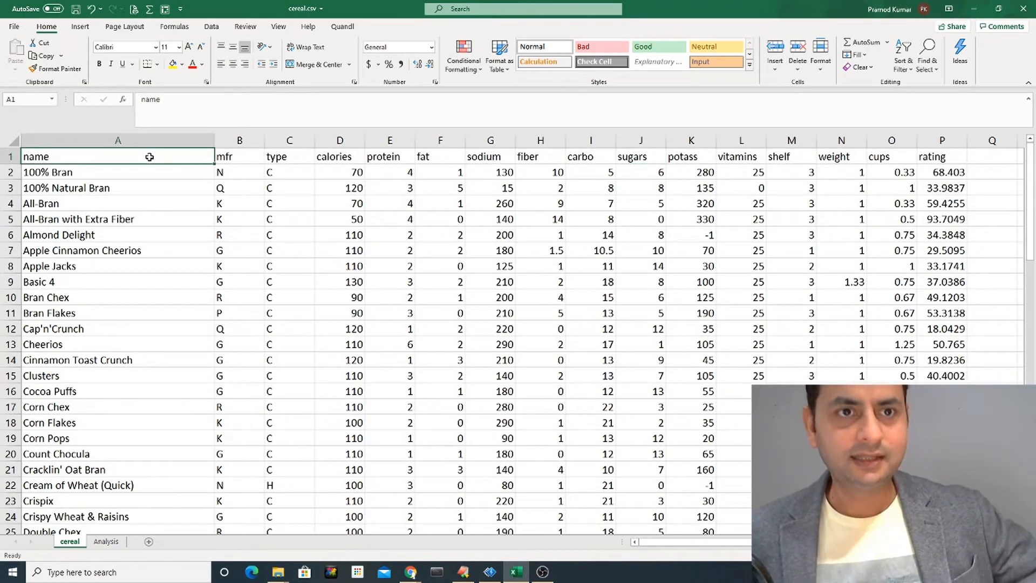
left_click_drag(150, 157, 636, 158)
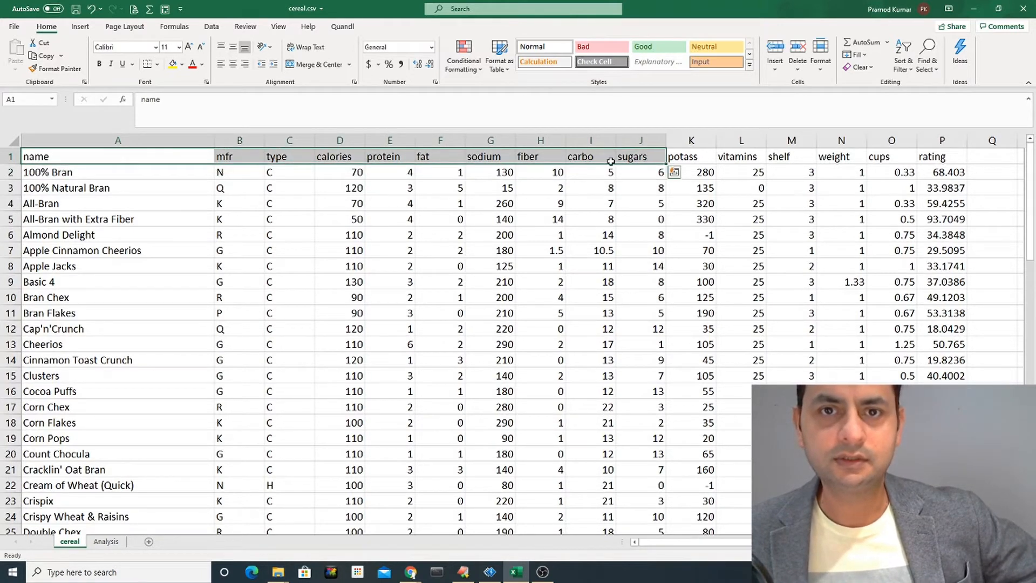
left_click(440, 159)
left_click(150, 152)
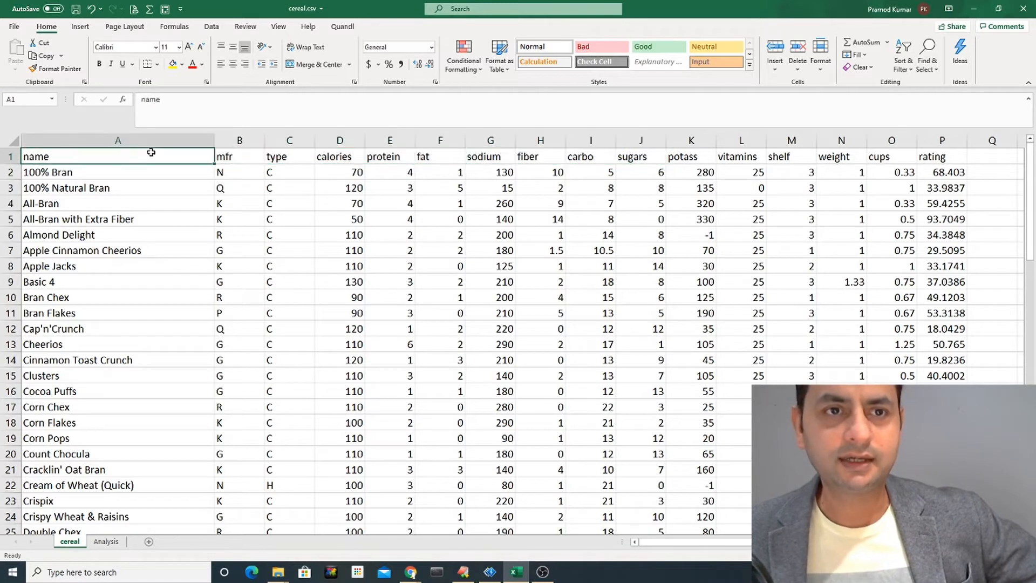
left_click_drag(158, 155, 431, 157)
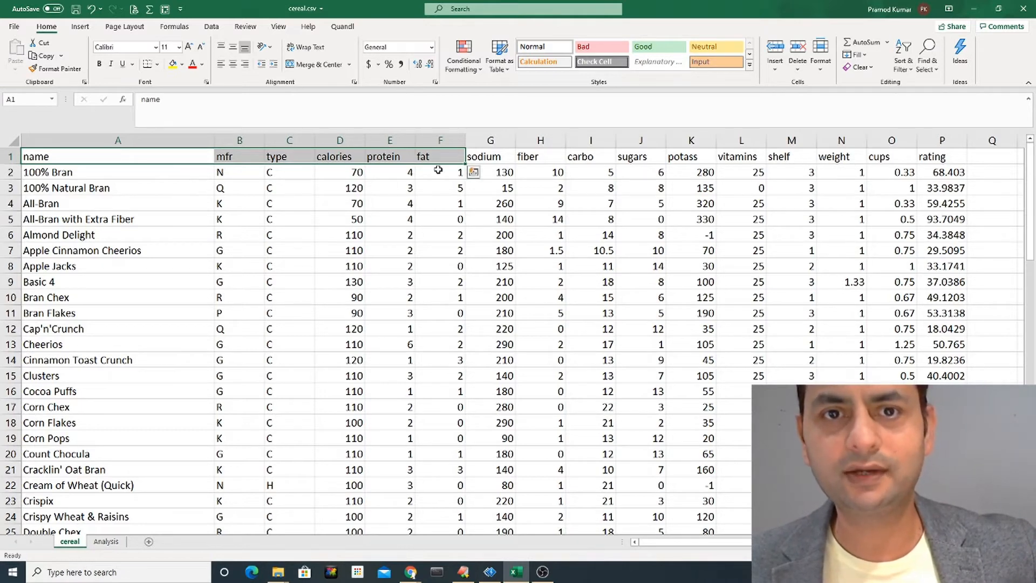
left_click(180, 261)
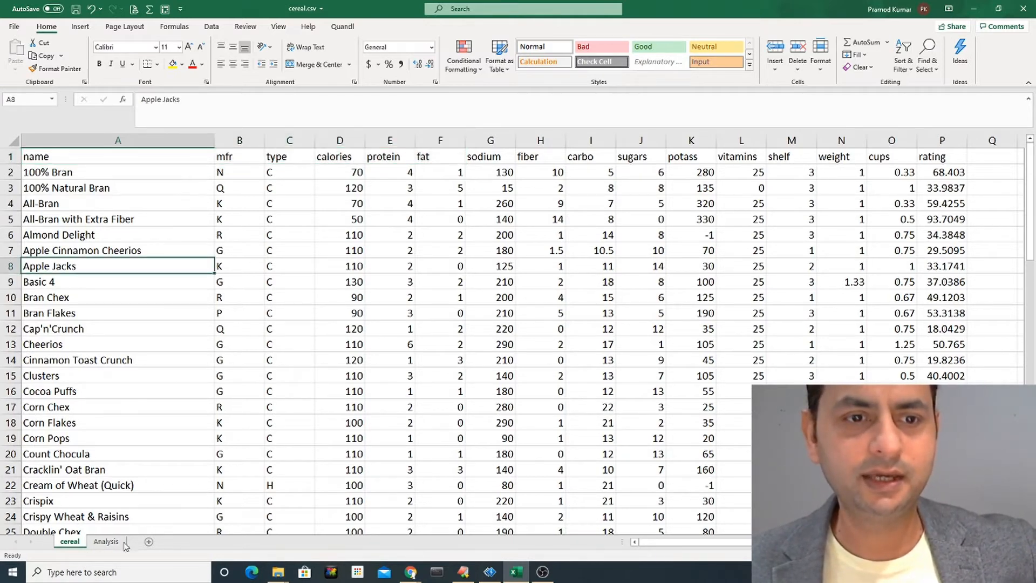
Step: Change the column index in the VLOOKUP formula in E5 of the Analysis sheet to 6
left_click(106, 541)
left_click(237, 103)
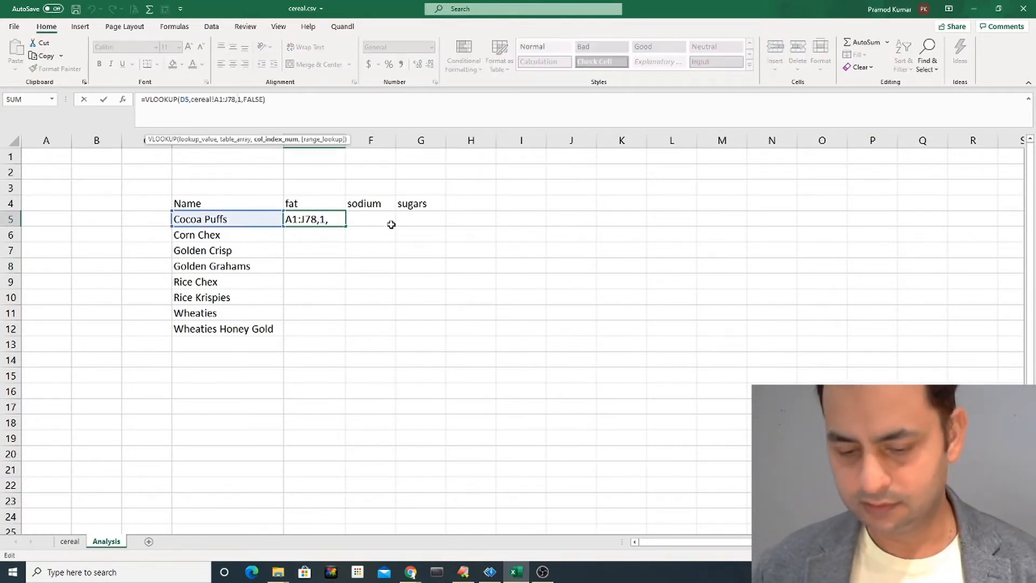
type("1,")
key("Return")
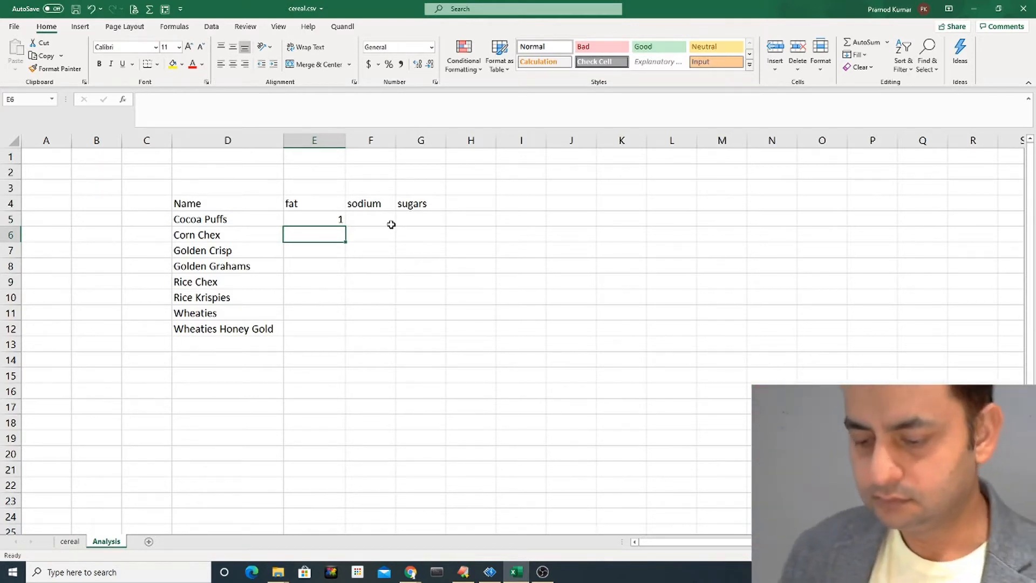
key("Up")
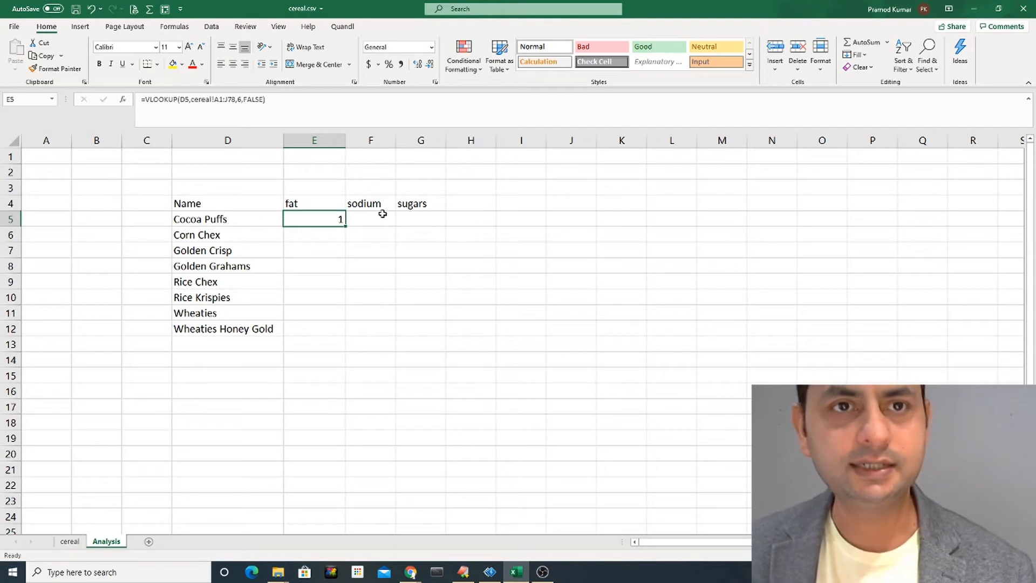
Step: Fill the fat lookup formula from E5 down through E7 and inspect the copied cells
left_click(224, 219)
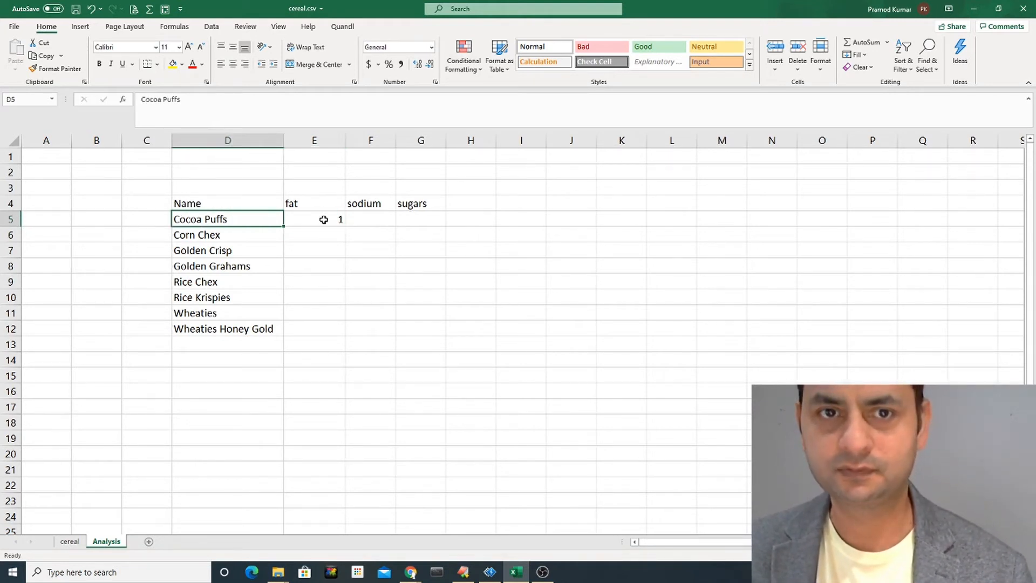
left_click(322, 219)
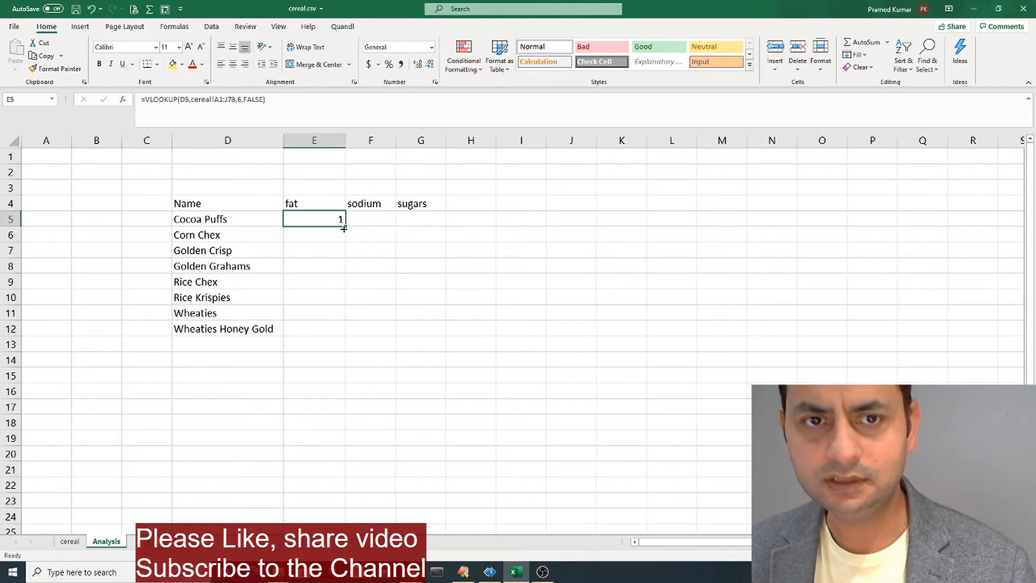
left_click_drag(345, 228, 344, 259)
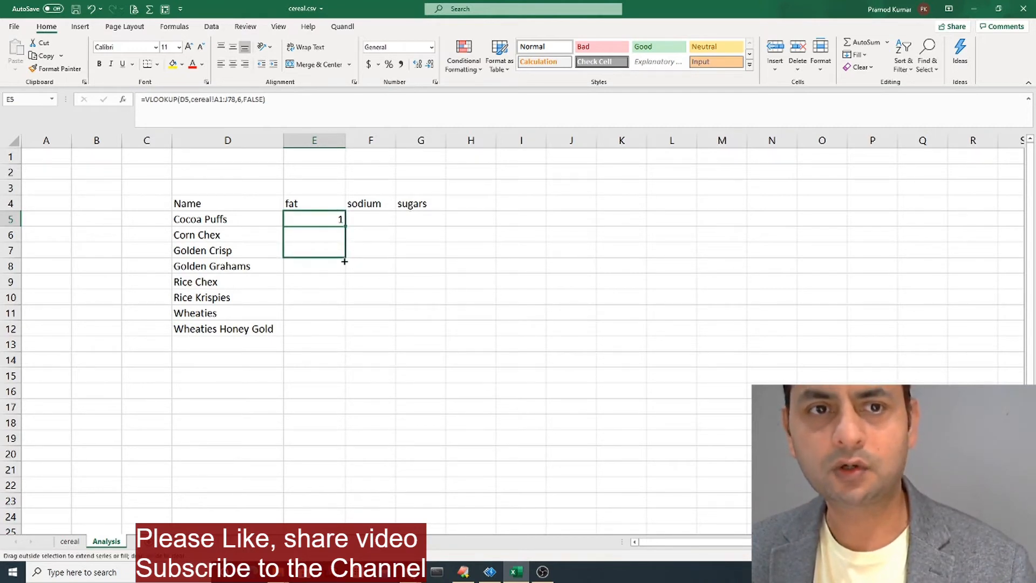
left_click_drag(344, 261, 343, 263)
left_click(328, 276)
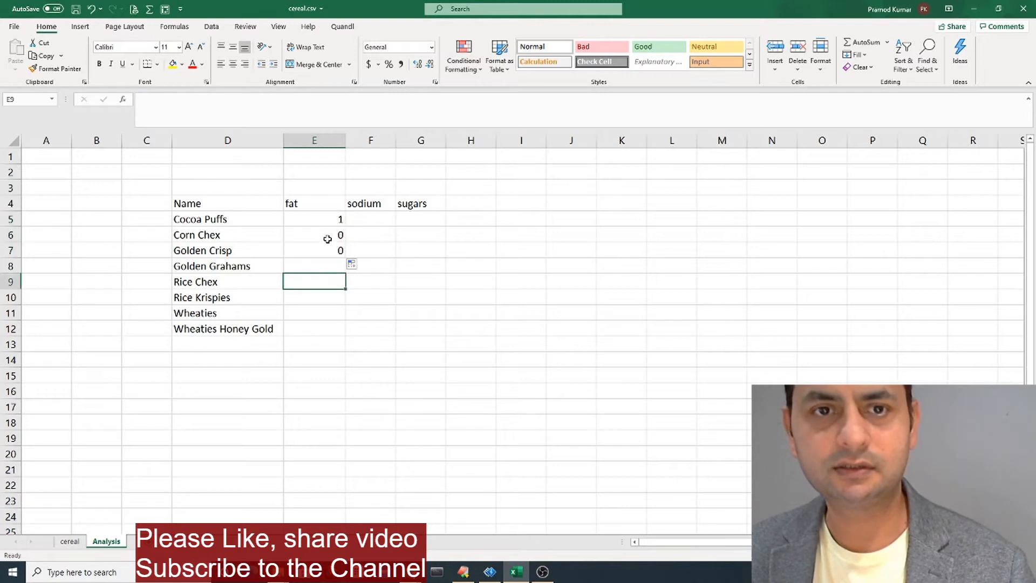
left_click(325, 237)
left_click(326, 250)
left_click(325, 265)
left_click(315, 302)
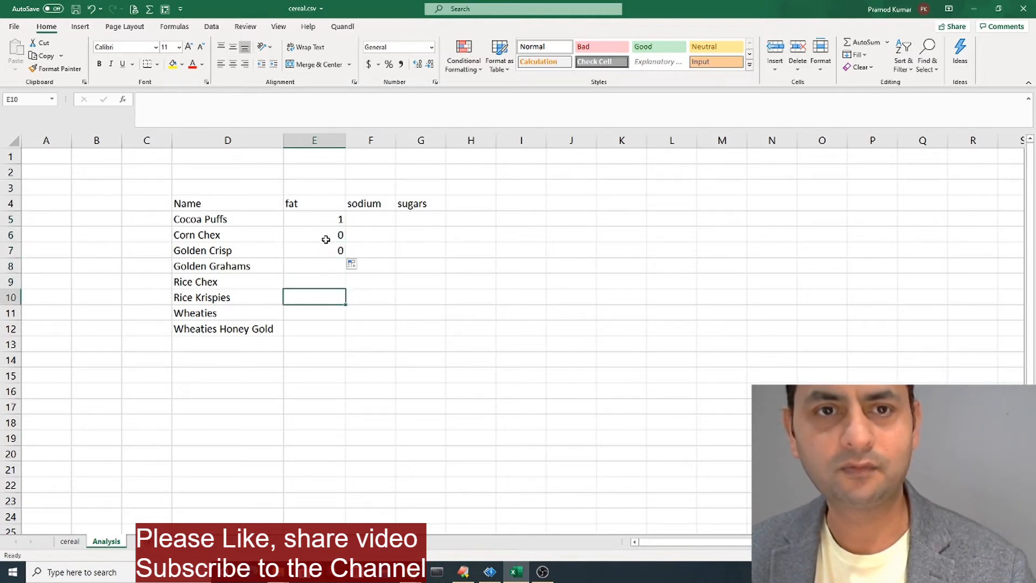
Step: Extend the fat lookup formula down through E12 and check the copied formulas for Golden Grahams, Wheaties Honey Gold and Wheaties
left_click_drag(327, 222, 335, 331)
left_click(322, 267)
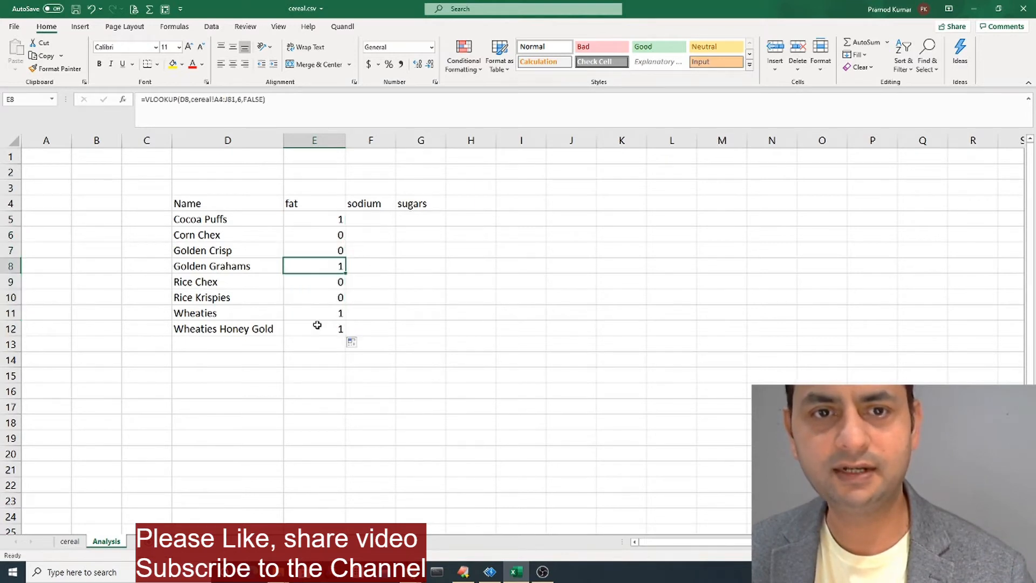
left_click(322, 327)
left_click(327, 313)
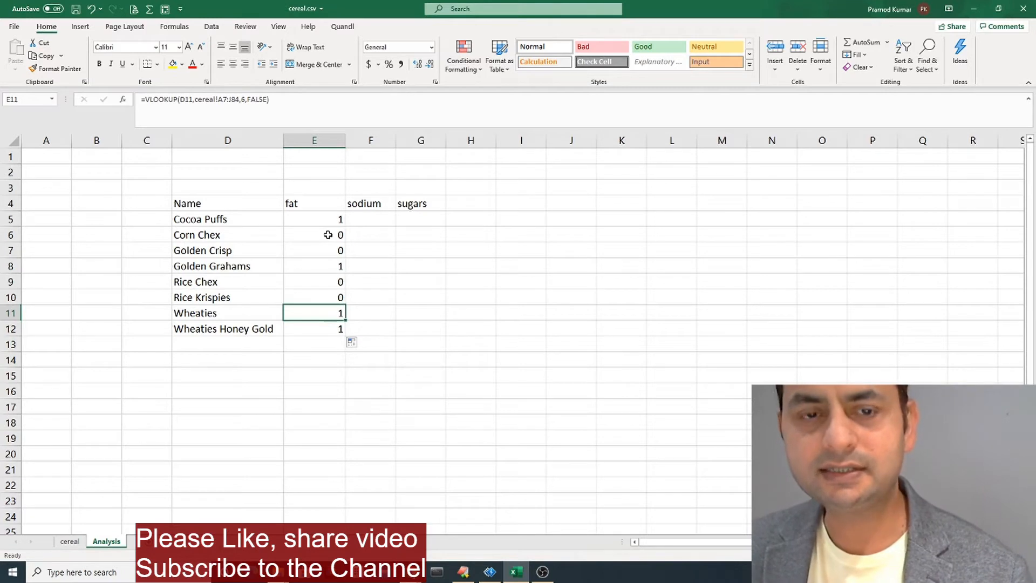
Step: Inspect the copied fat formula in E11, and undo the fills of the fat lookup below E5
left_click(233, 100)
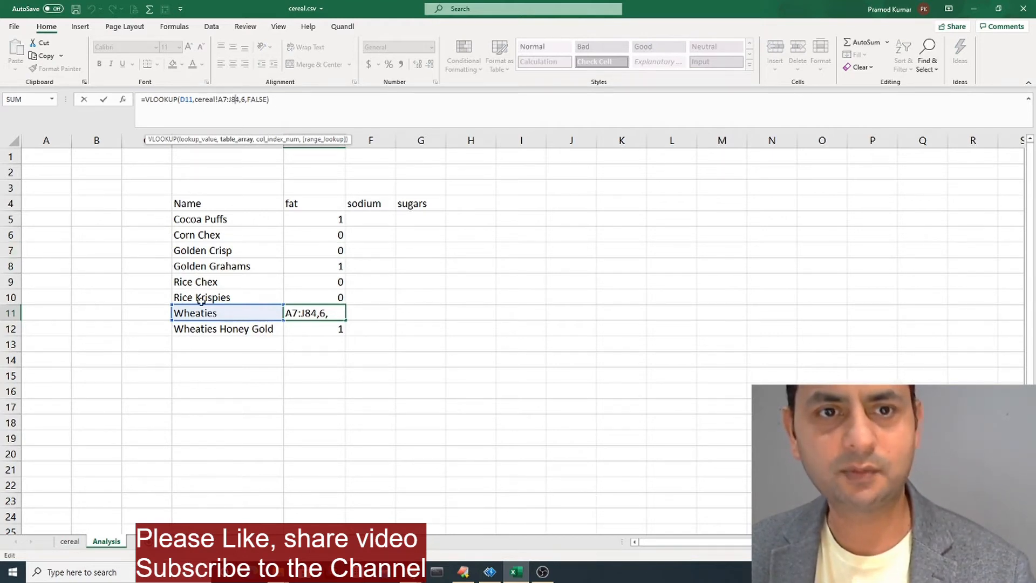
key("Escape")
left_click(315, 246)
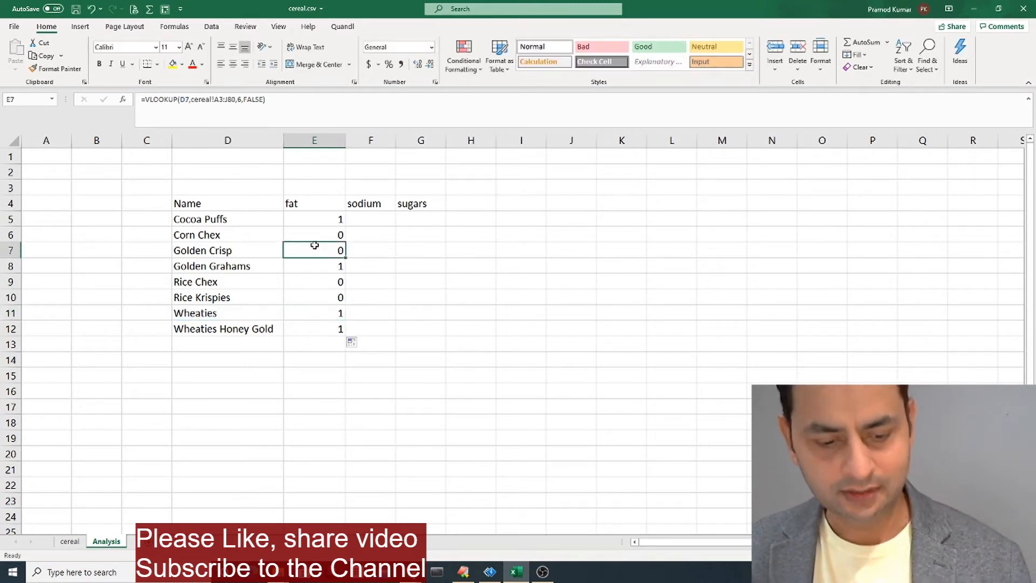
key("ctrl+z")
left_click(354, 264)
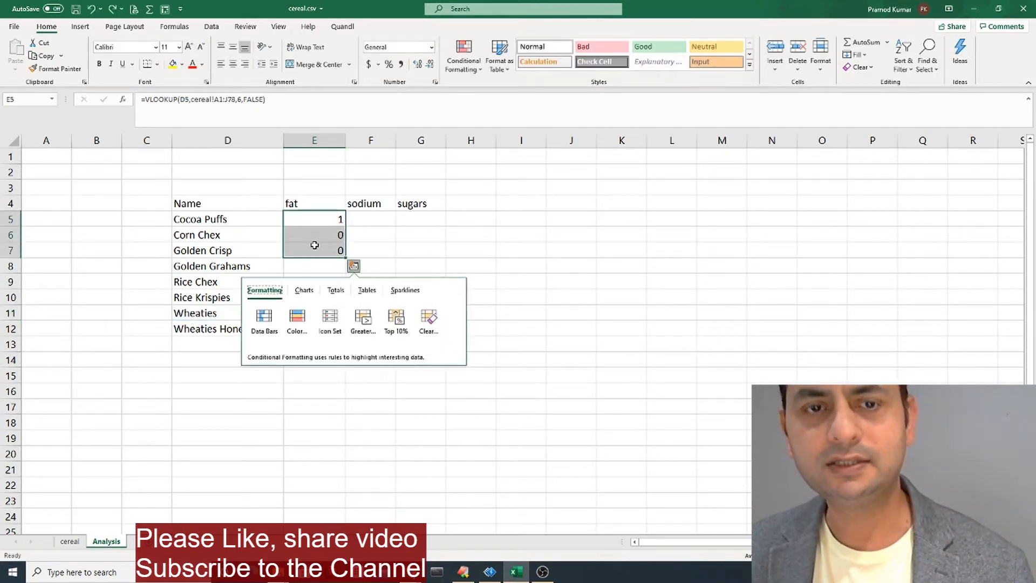
left_click(412, 229)
key("ctrl+z")
key("ctrl+z")
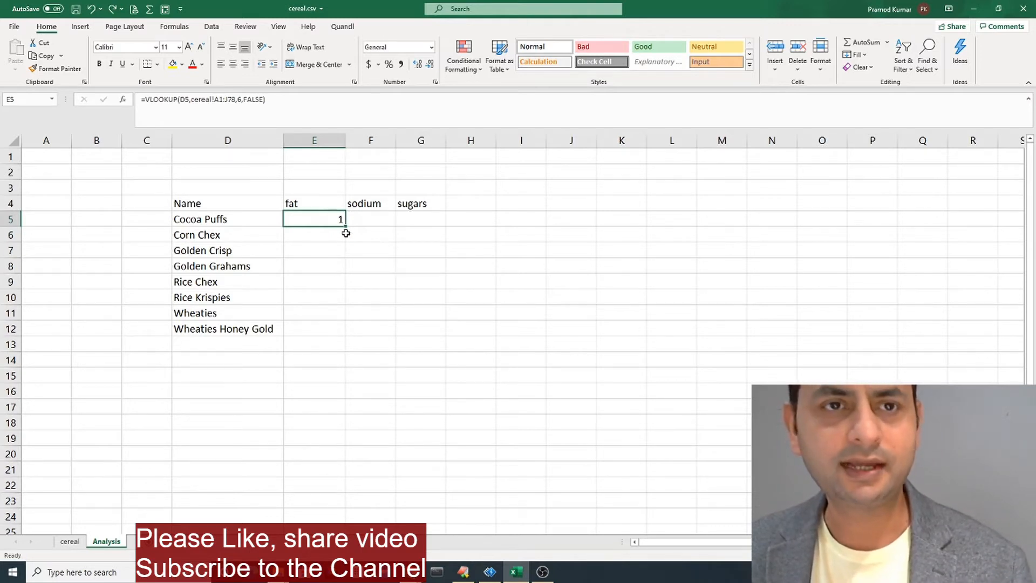
Step: Make the table range in E5's VLOOKUP formula absolute as cereal!$A$1:$J$78
left_click(219, 99)
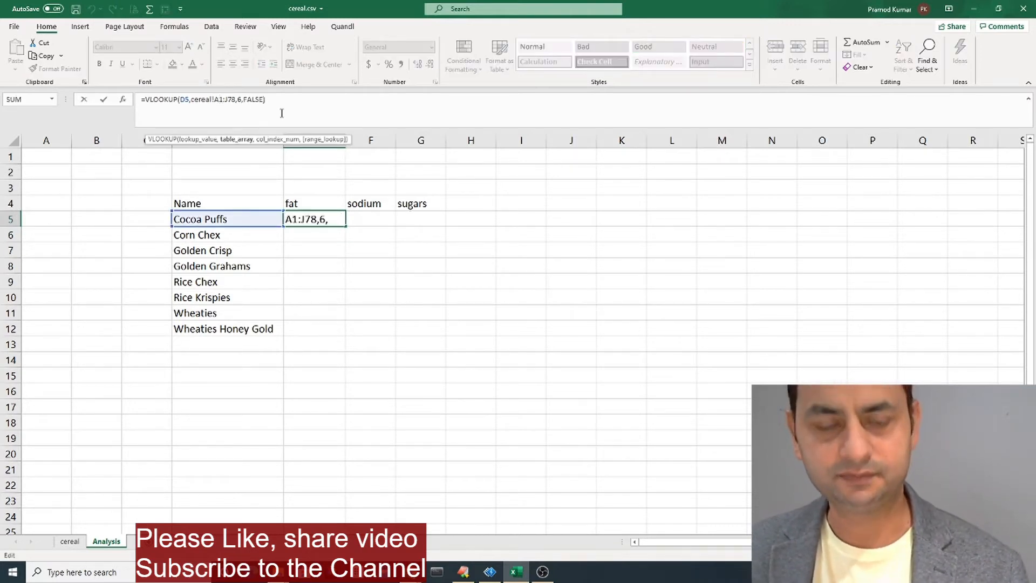
key("F4")
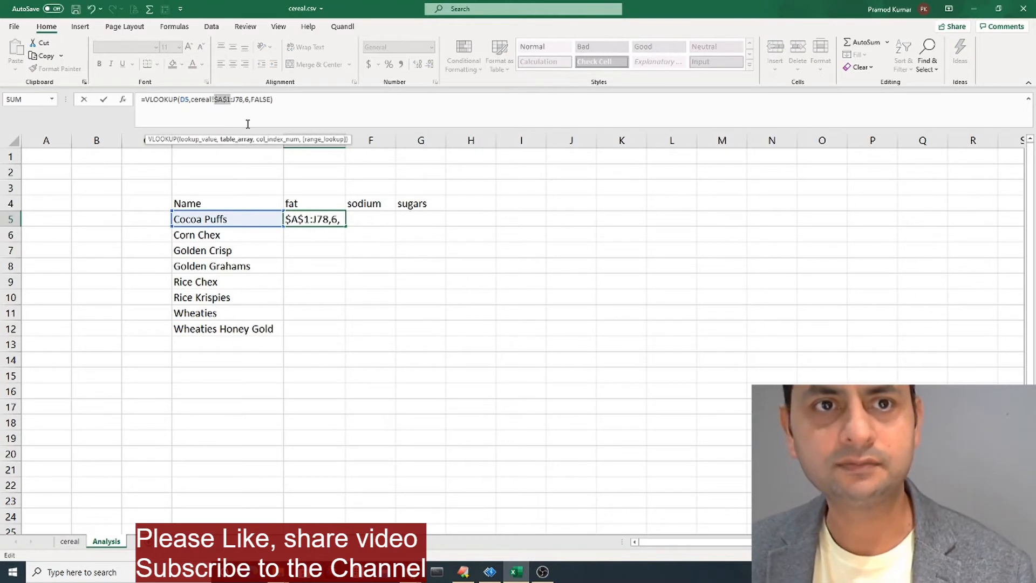
left_click(240, 99)
key("F4")
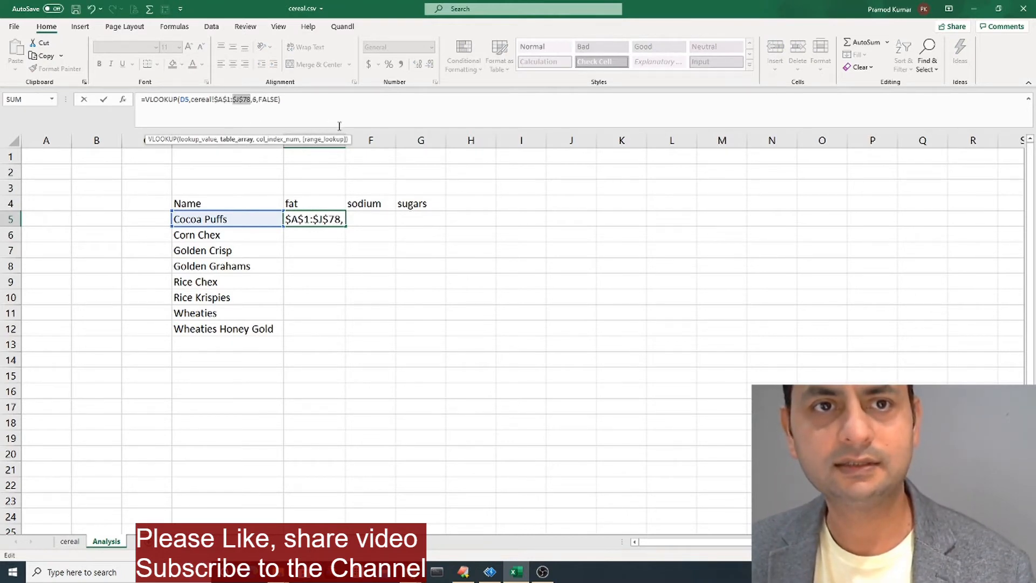
left_click(247, 101)
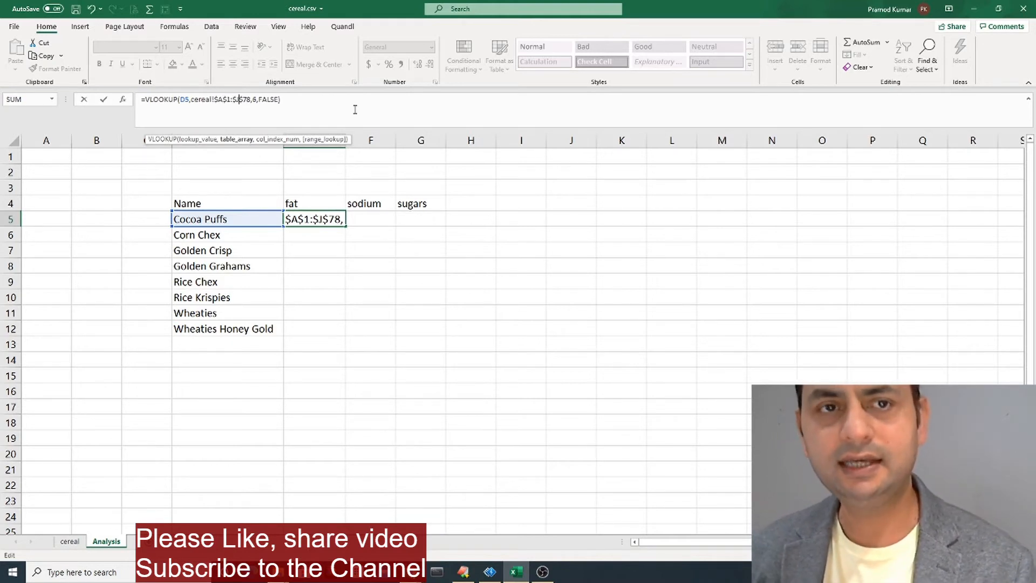
key("Return")
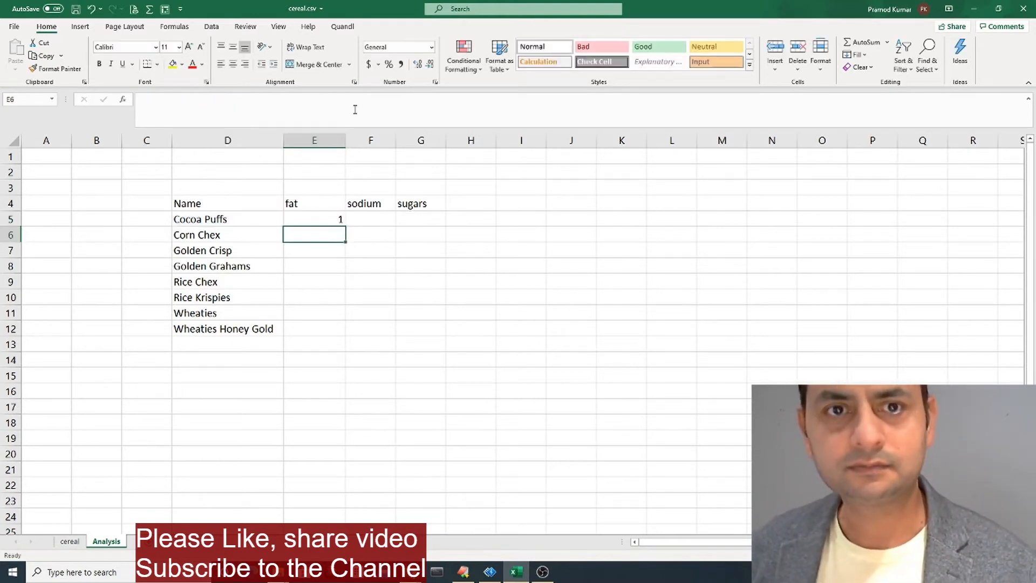
Step: Fill the fat lookup formula from E5 down through E12 and check the table references in several copied cells
key("Up")
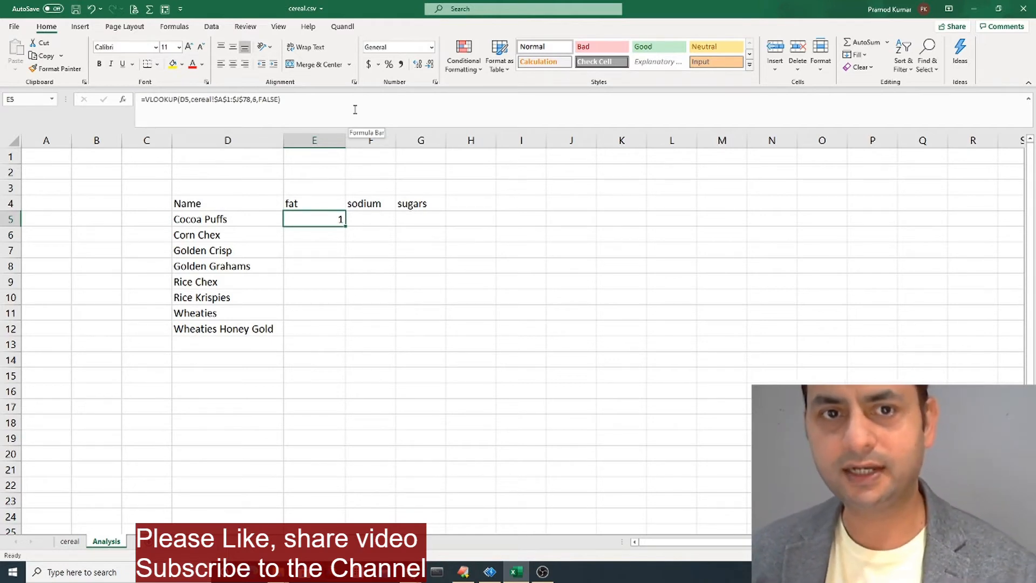
double_click(346, 226)
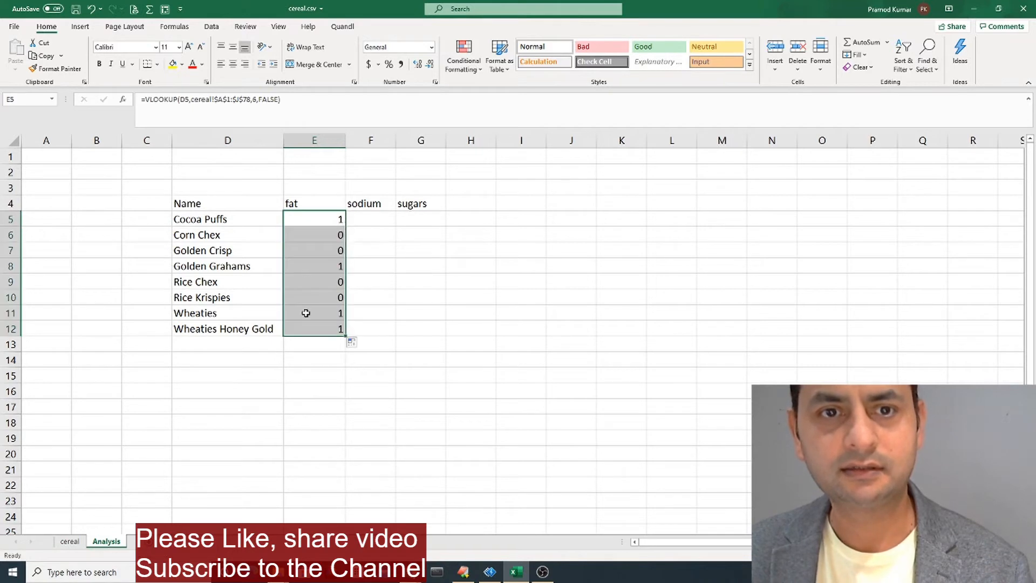
left_click(312, 265)
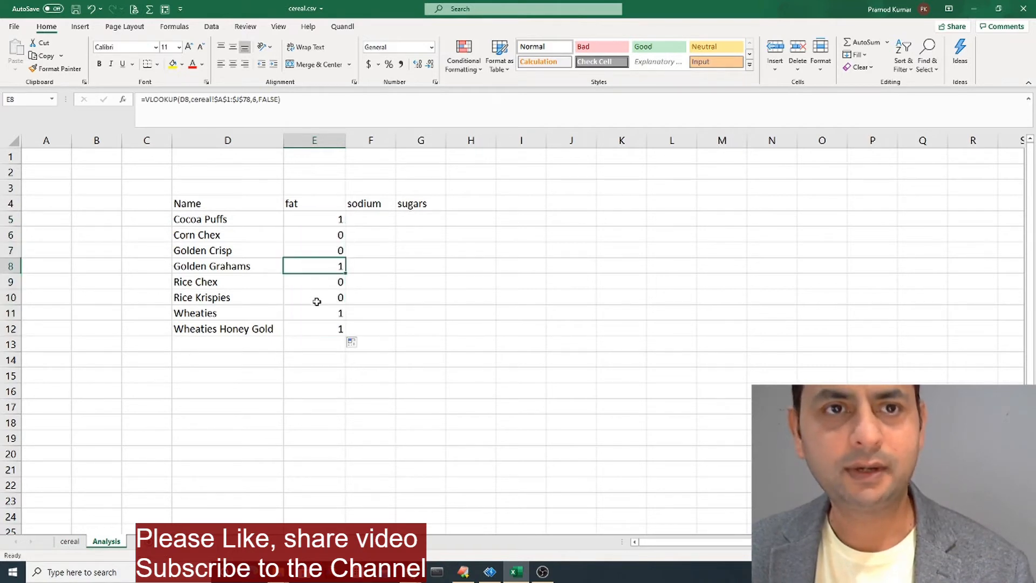
left_click(314, 298)
left_click(315, 249)
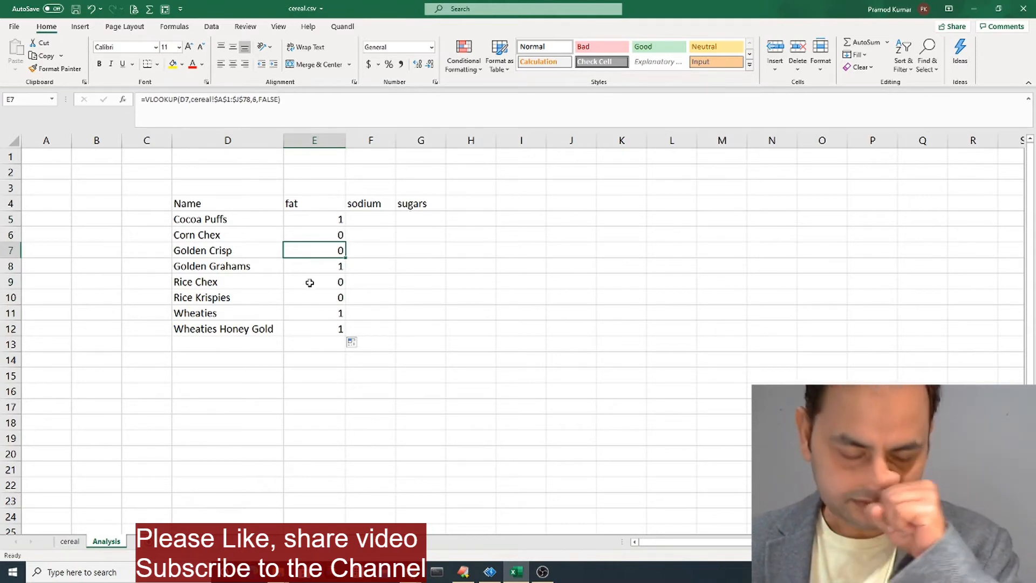
left_click(321, 265)
left_click(324, 311)
left_click(303, 263)
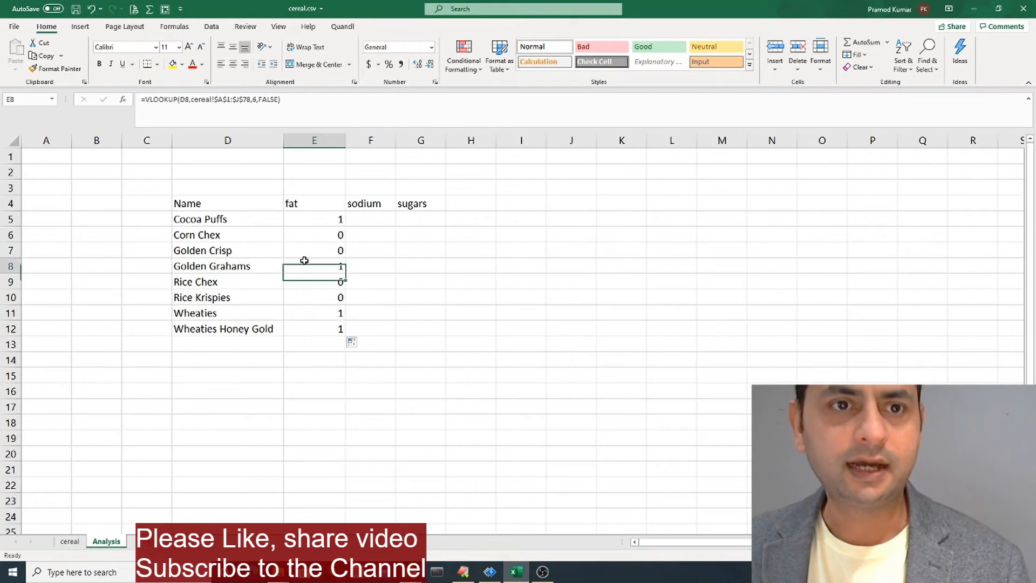
Step: Copy the cereal name Golden Grahams from cell D8 of the Analysis sheet
left_click(262, 273)
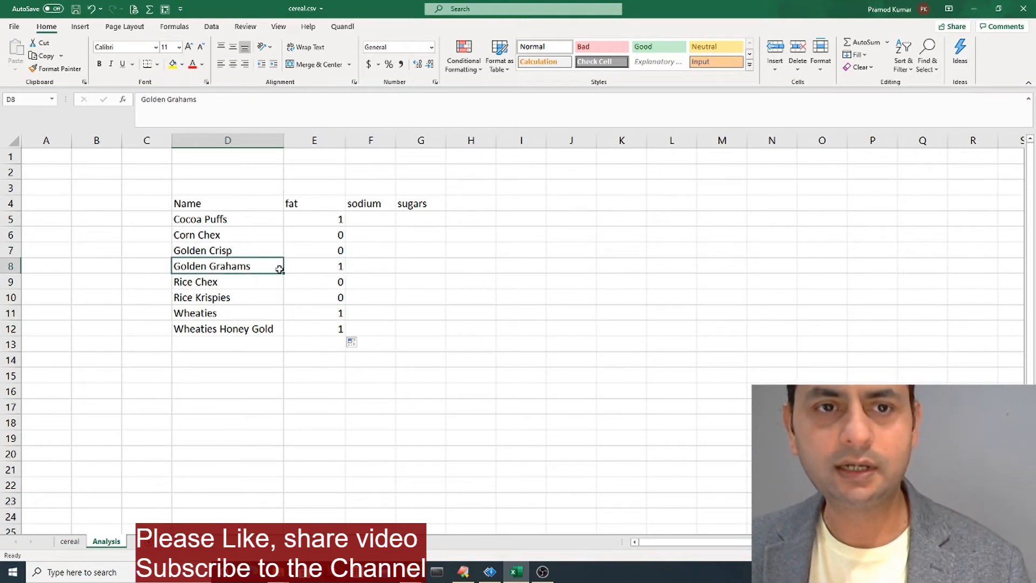
triple_click(233, 111)
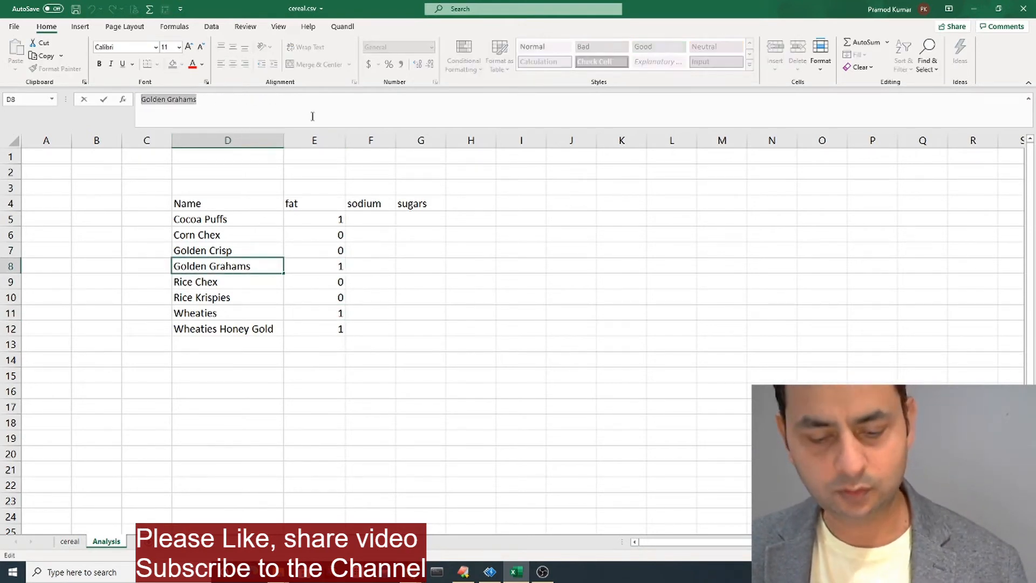
key("Escape")
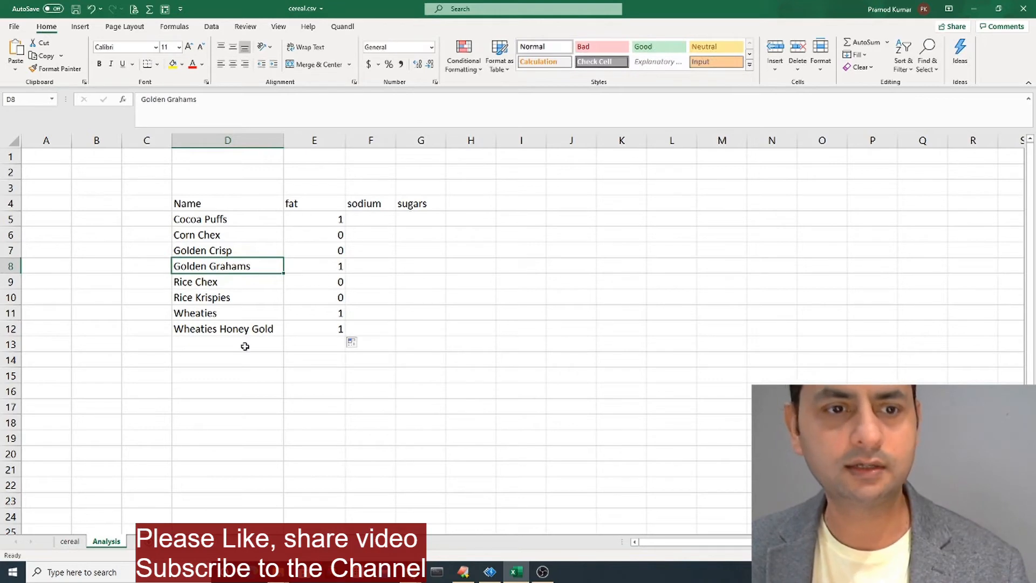
Step: Turn on filtering for the header row of the cereal sheet
left_click(70, 541)
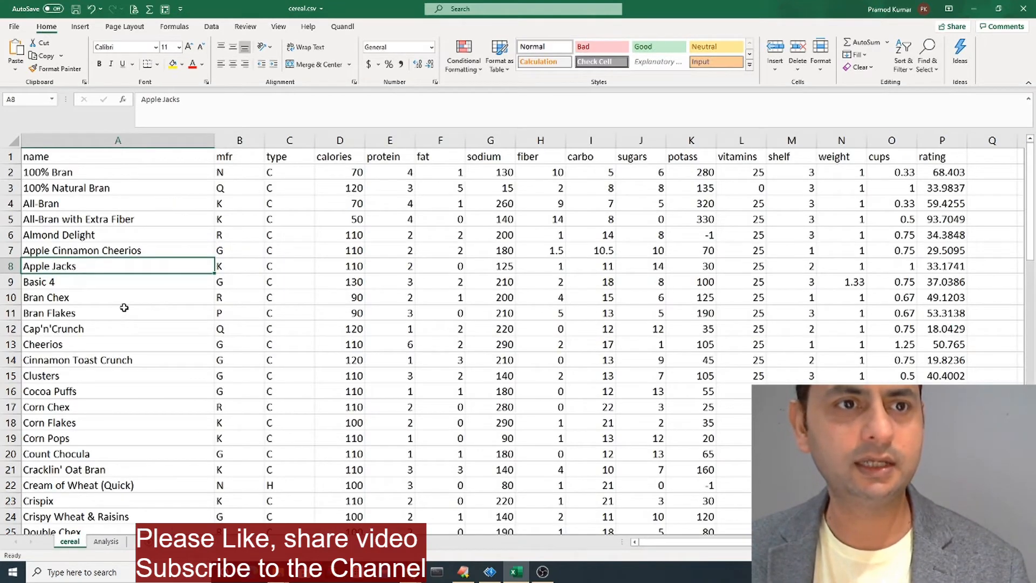
left_click(188, 159)
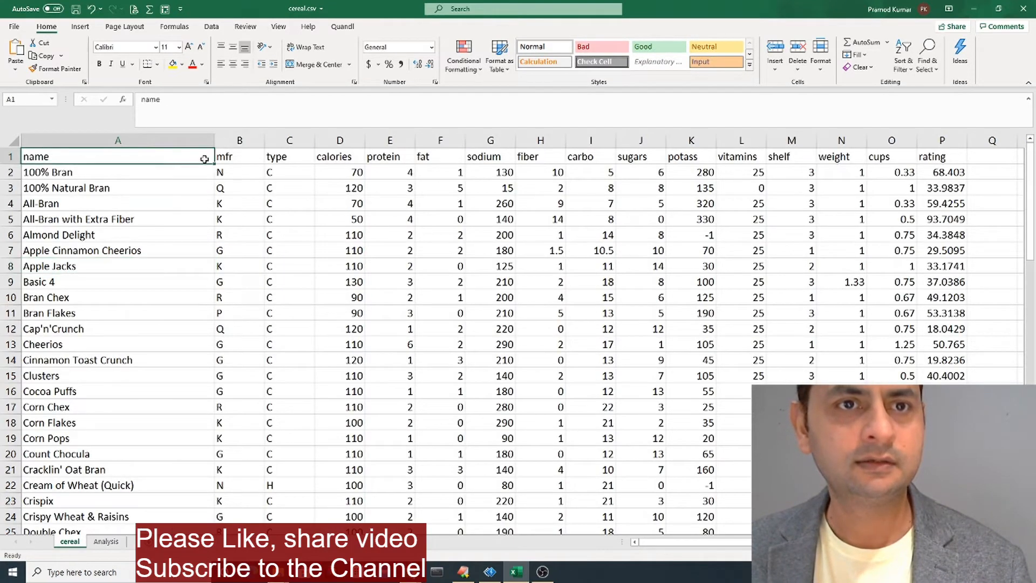
left_click(214, 32)
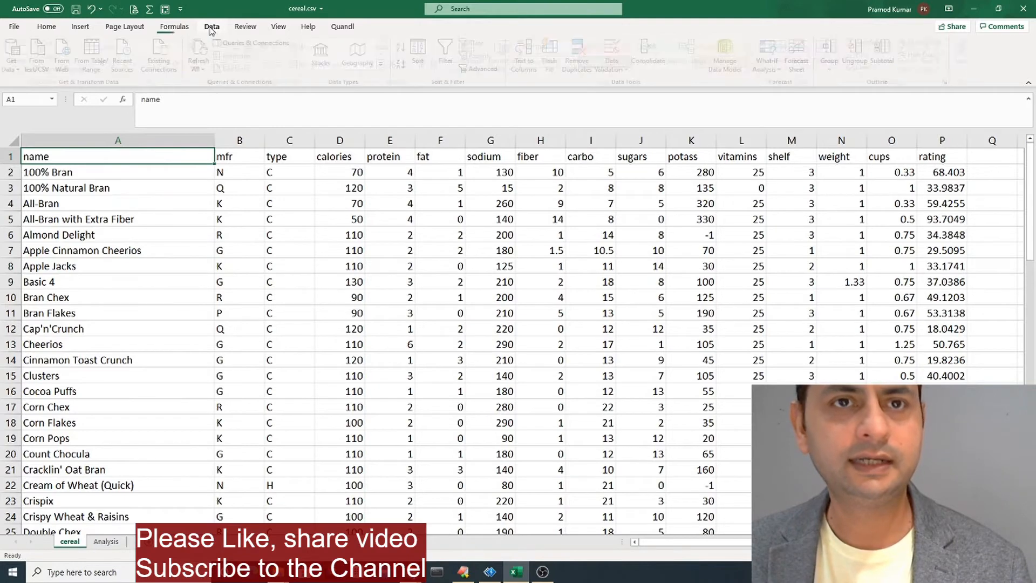
left_click(449, 58)
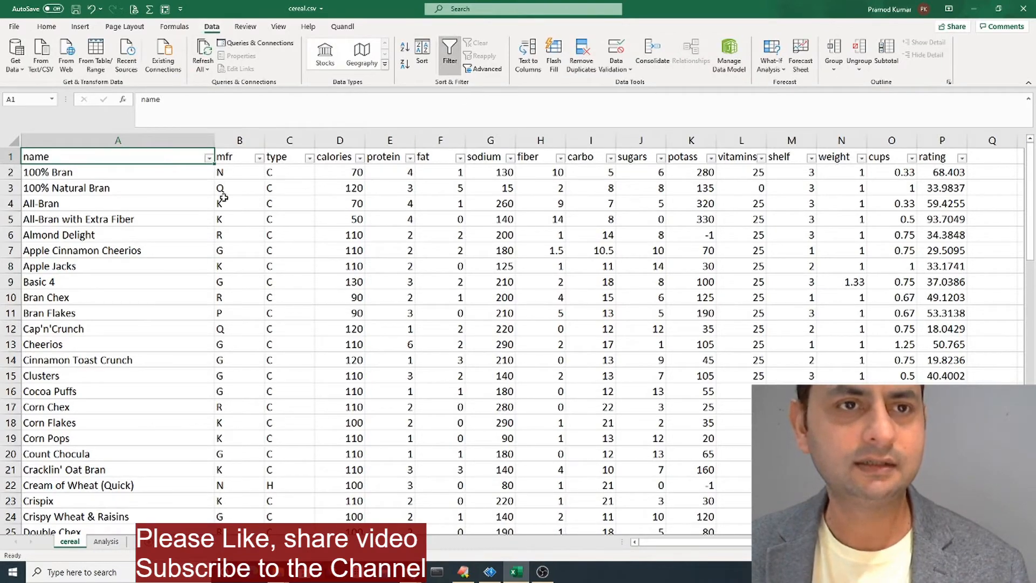
Step: Filter the cereal sheet's name column for Golden Grahams to check its fat value, and clear the filter
left_click(208, 158)
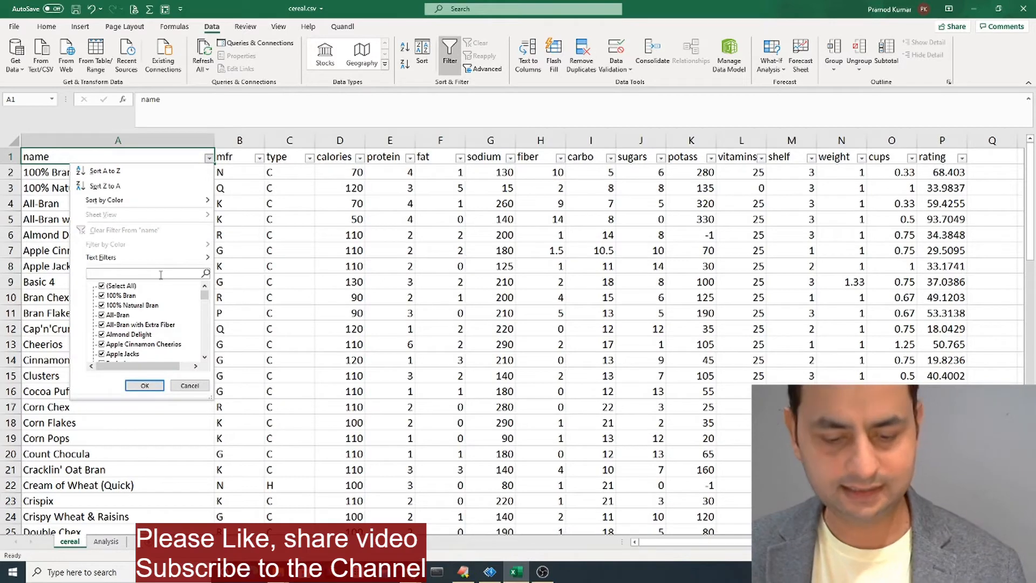
type("Golden Grahams")
left_click(144, 385)
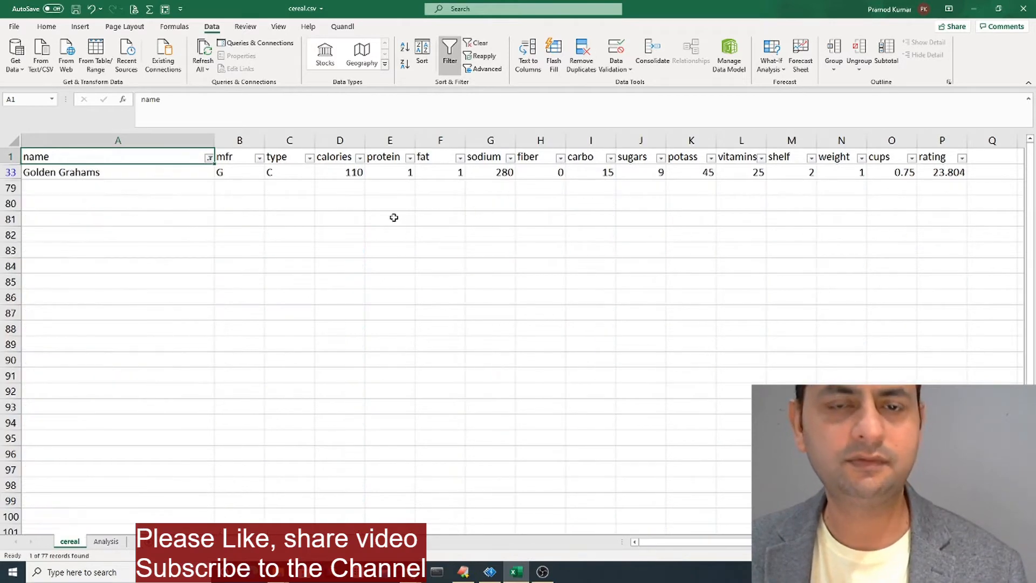
left_click(439, 172)
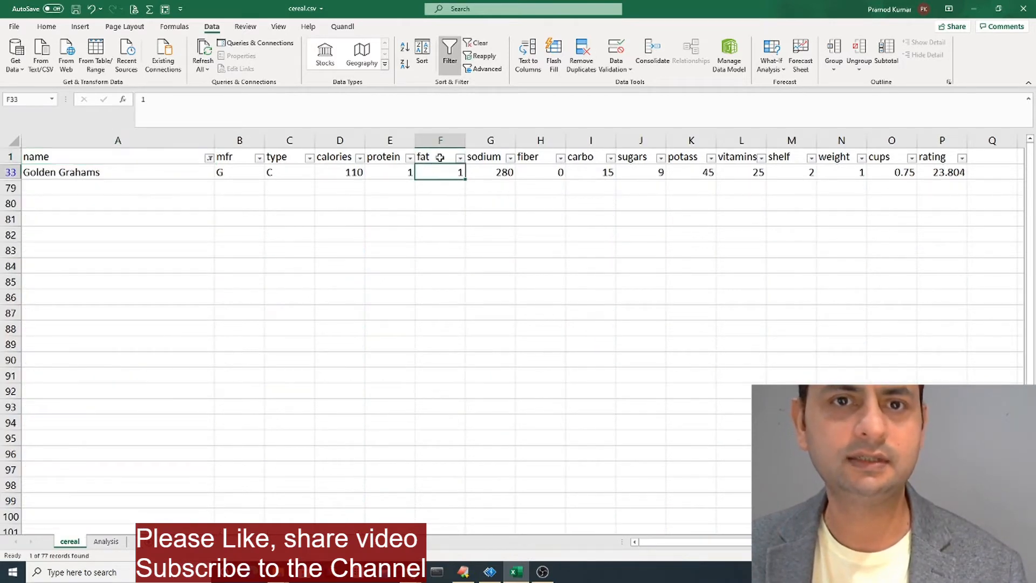
left_click(478, 45)
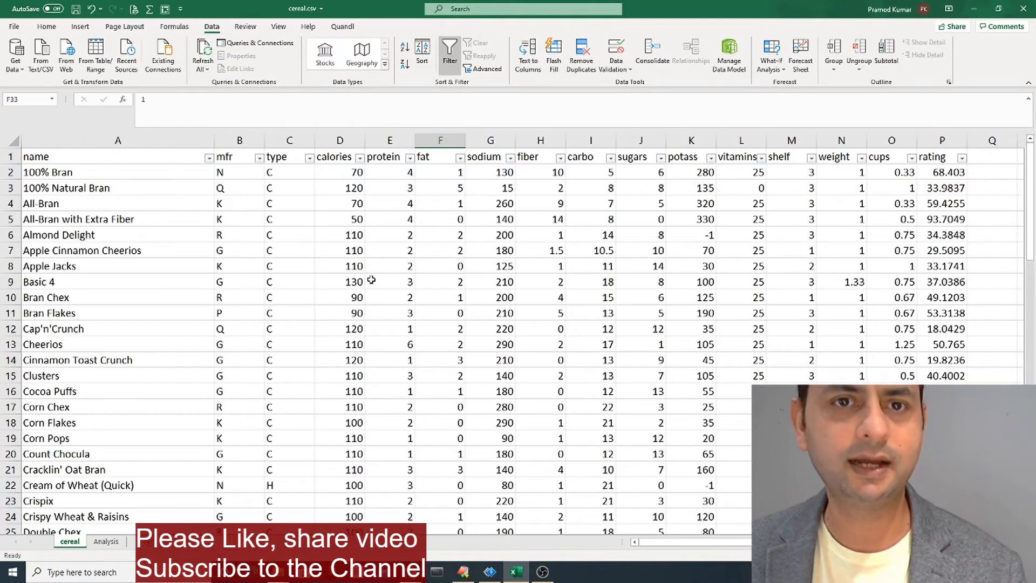
Step: Review the fat lookup in E5 of the Analysis sheet, its lookup name in D5 and the empty sodium and sugars cells beside it
left_click(105, 541)
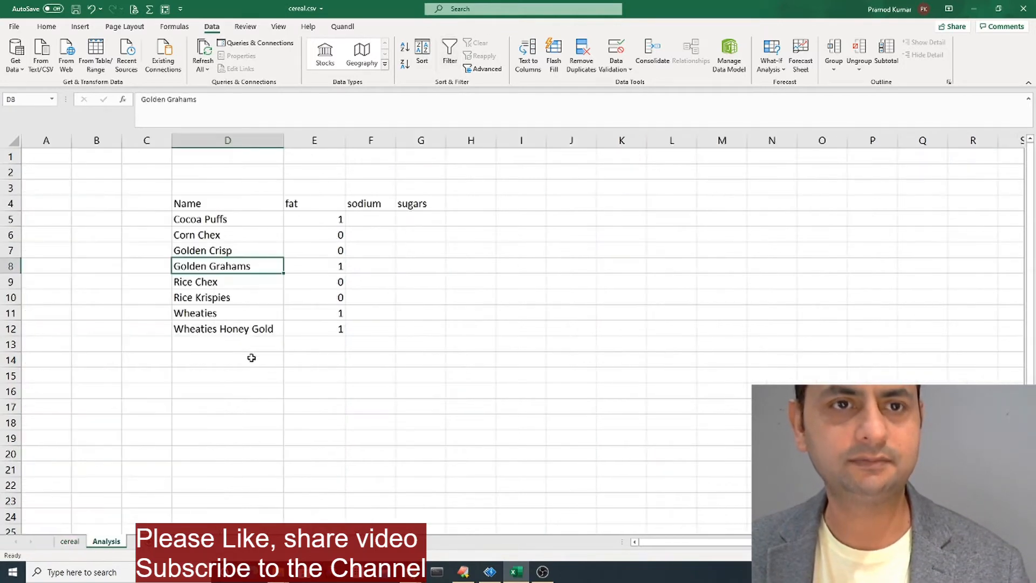
left_click(321, 247)
left_click(328, 223)
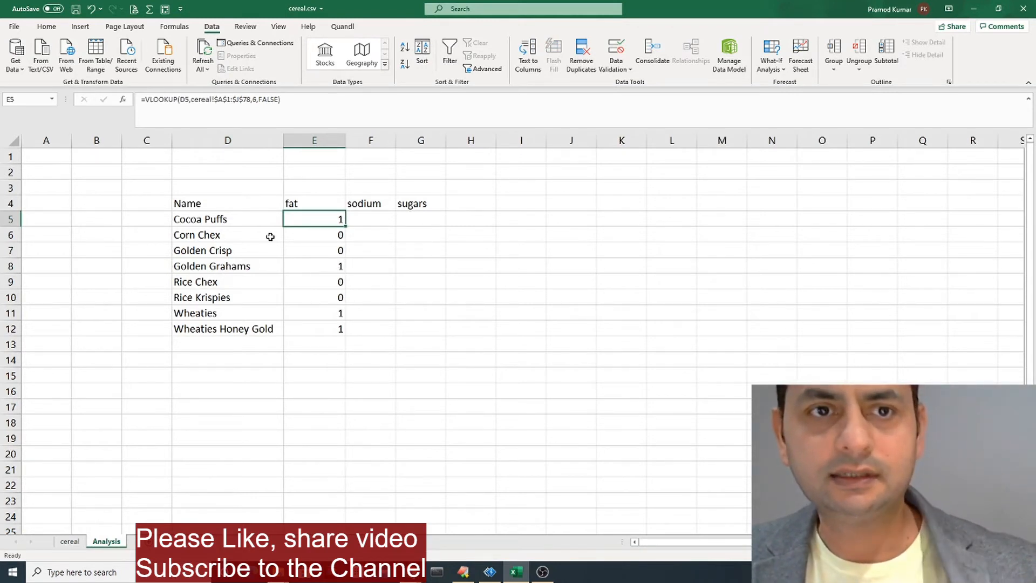
left_click(214, 219)
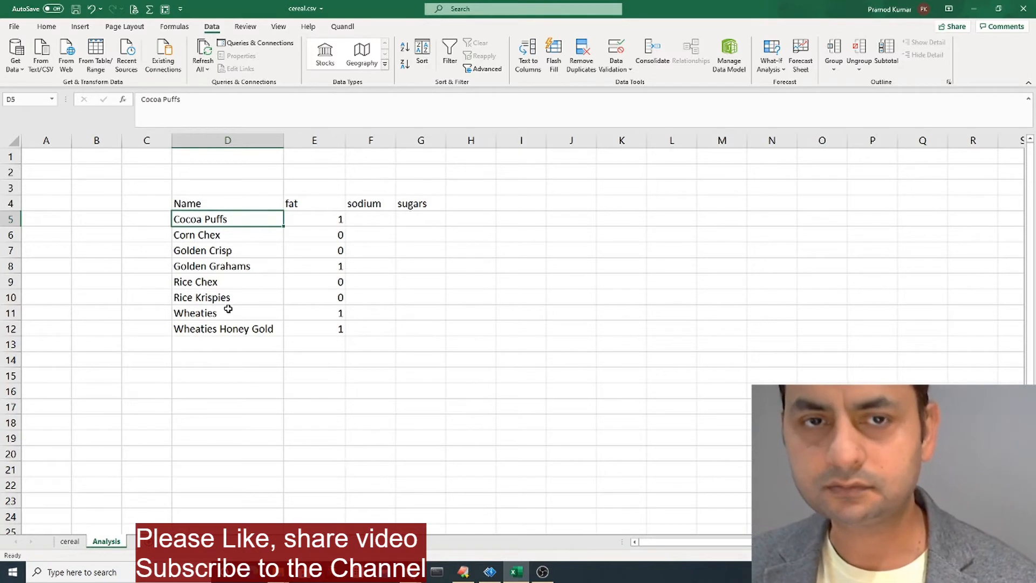
left_click(329, 219)
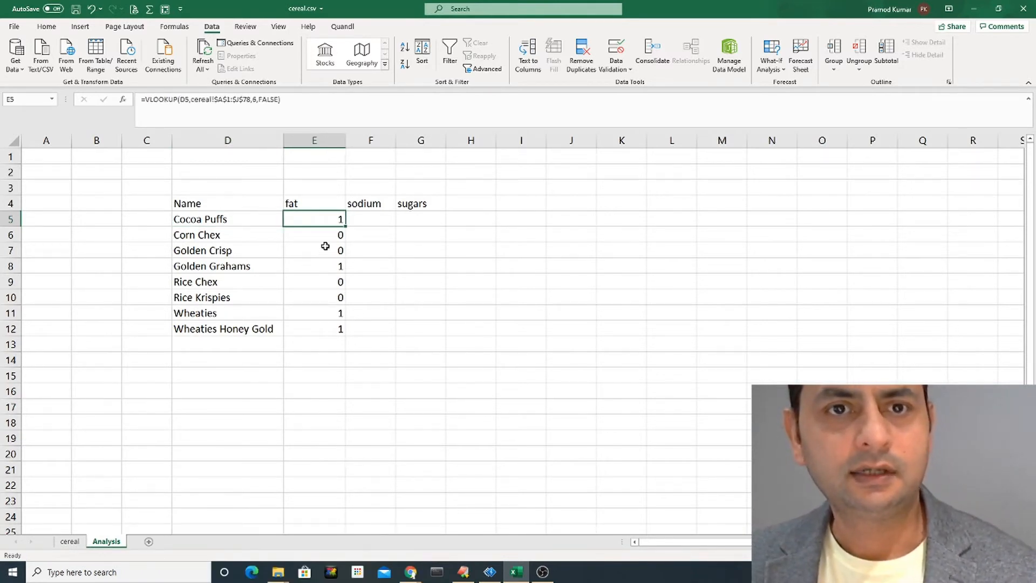
left_click(373, 221)
left_click(408, 216)
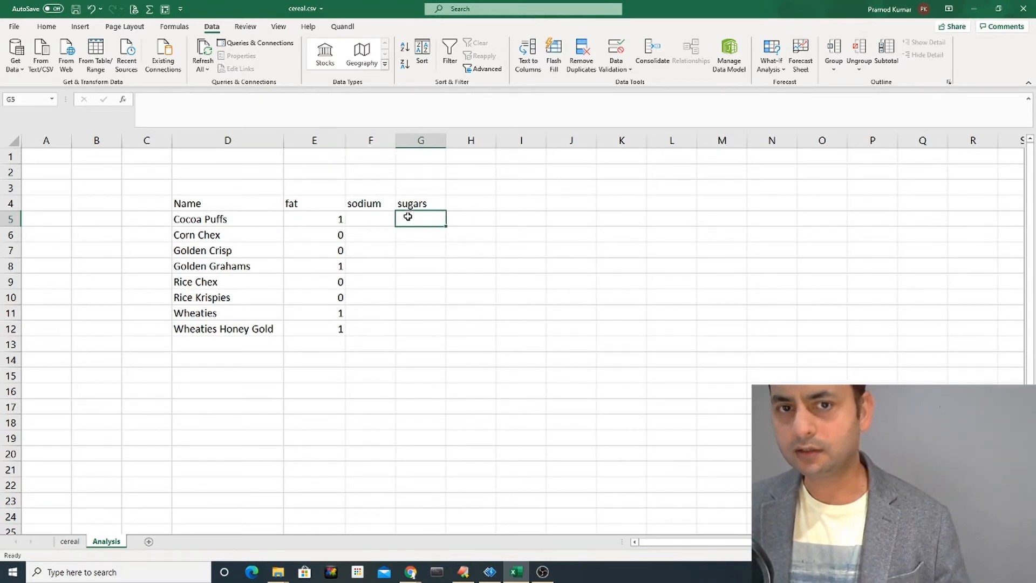
left_click(315, 219)
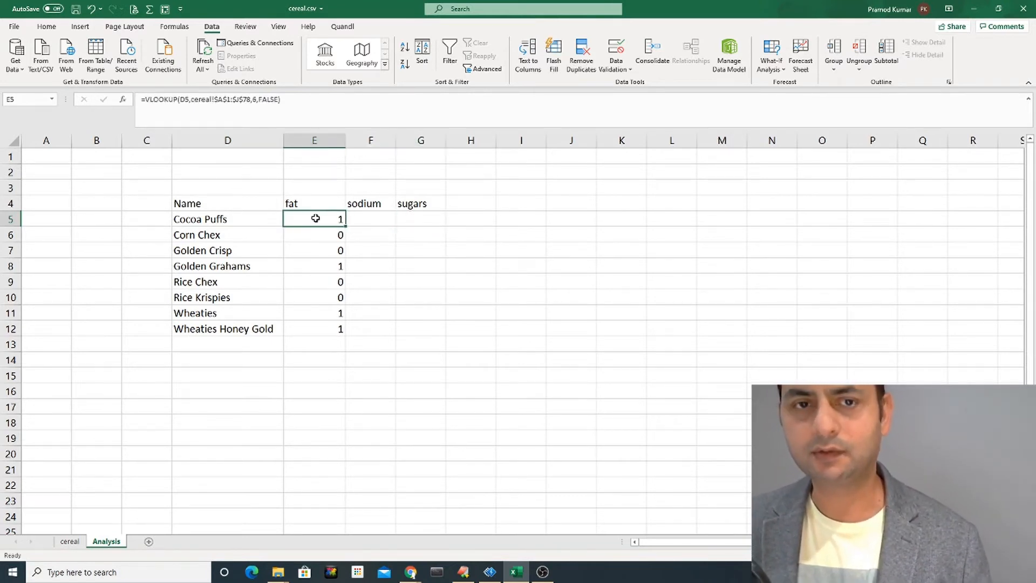
left_click(364, 217)
Step: Fill the fat lookup formula from E5 across into the sodium cell F5 and inspect the copied formula's lookup reference
left_click(327, 218)
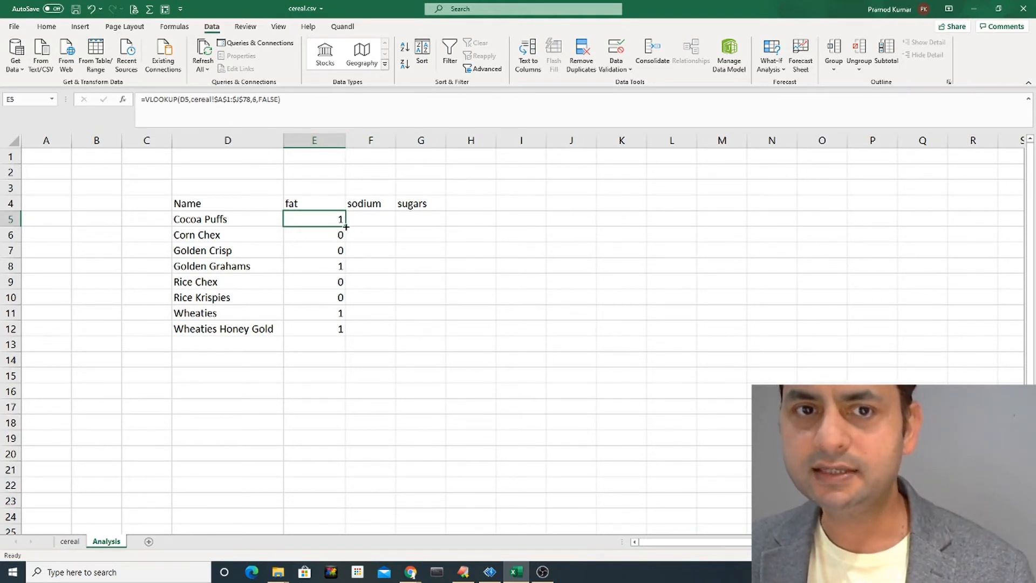
left_click_drag(346, 227, 389, 226)
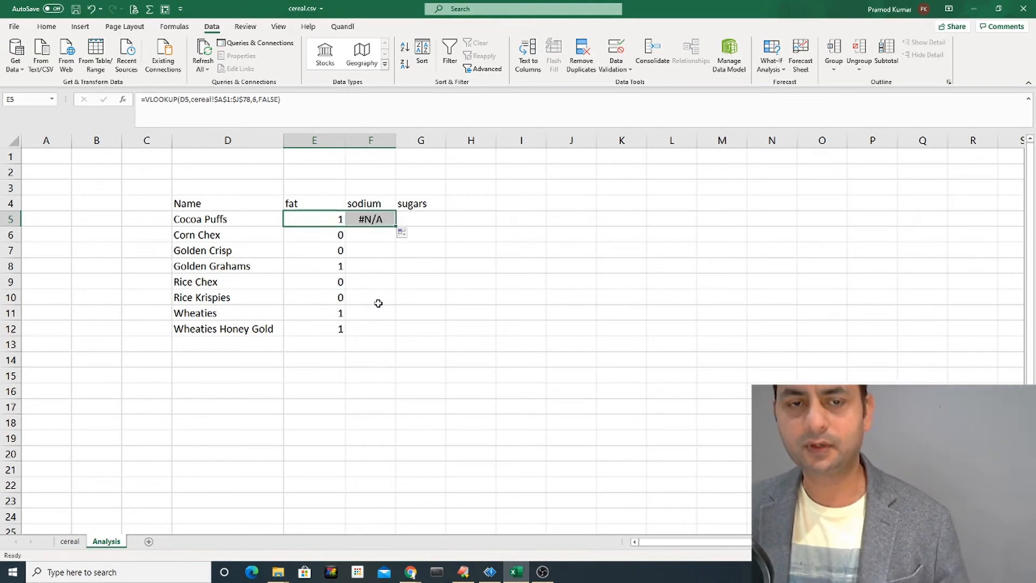
left_click(370, 238)
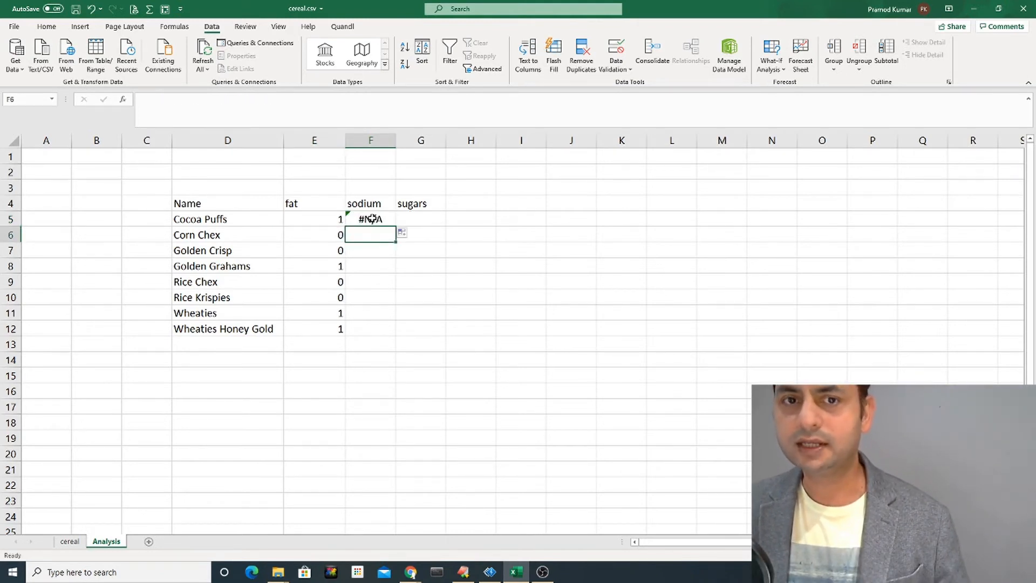
left_click(373, 219)
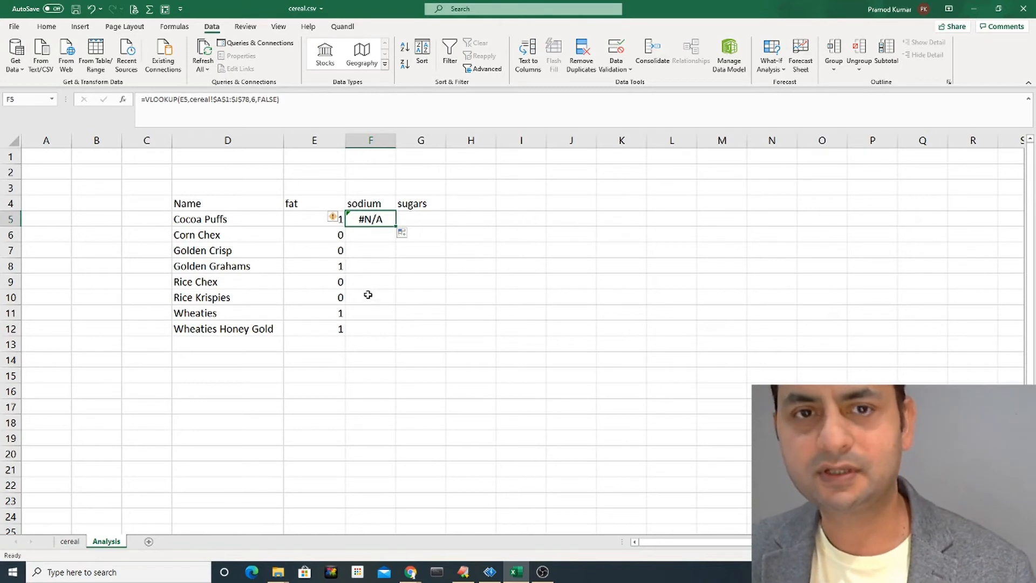
Step: Change the lookup reference in the sodium formula in F5 of the Analysis sheet to D5
double_click(374, 219)
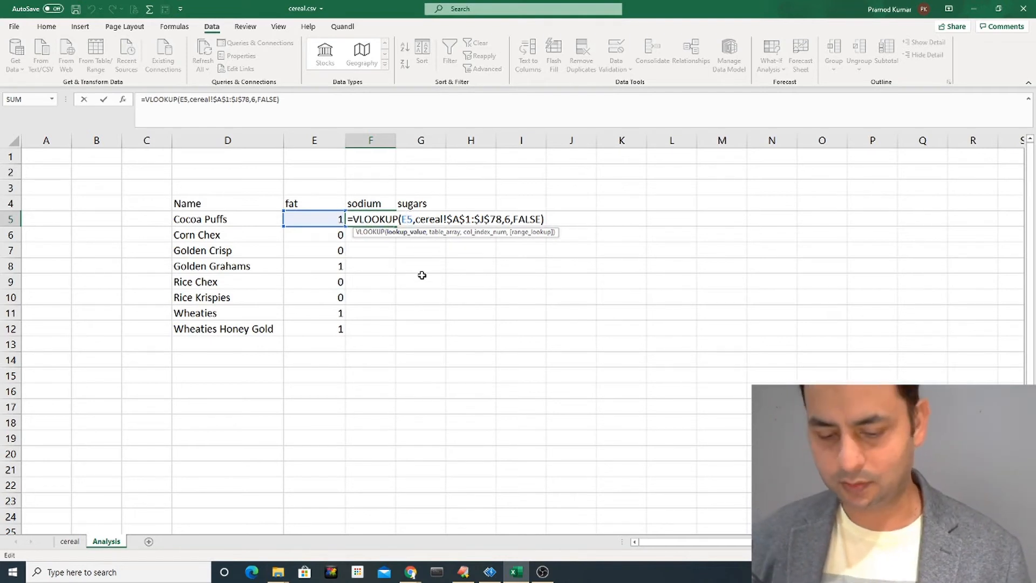
key("BackSpace")
type("D")
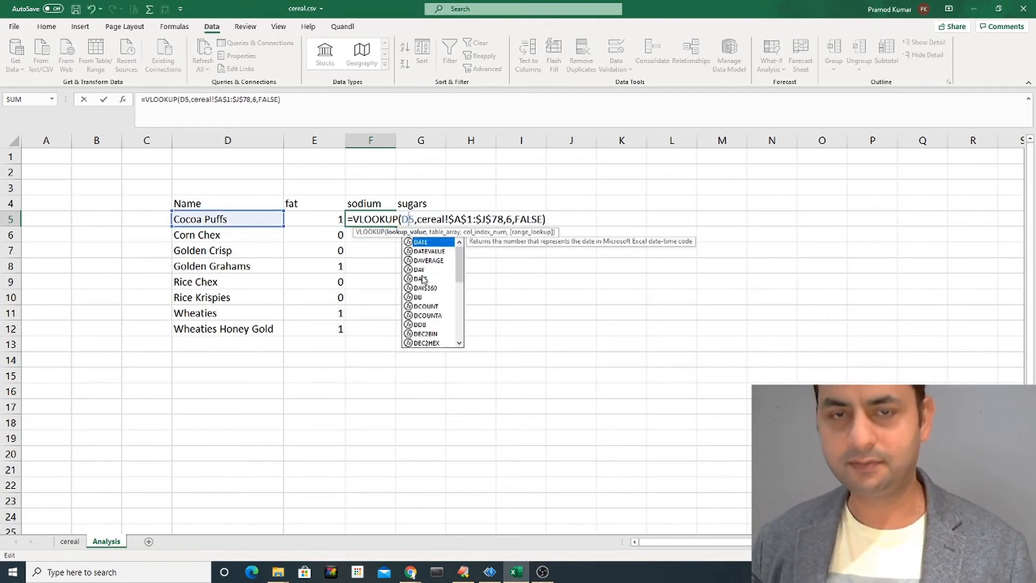
key("Return")
key("Up")
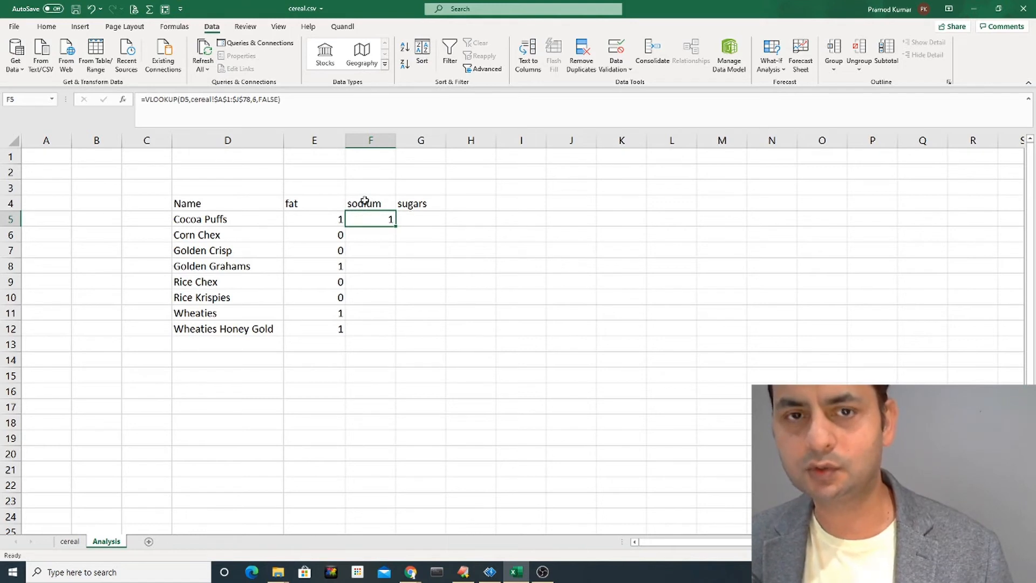
Step: Check the column index in F5's formula and count the cereal sheet's header columns from name to sodium
left_click(257, 99)
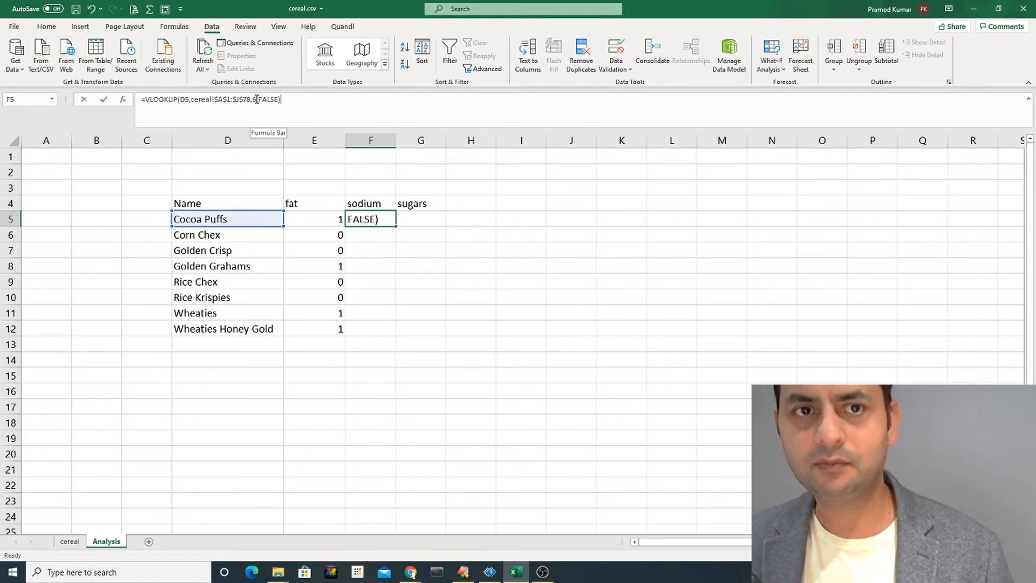
key("ctrl+Return")
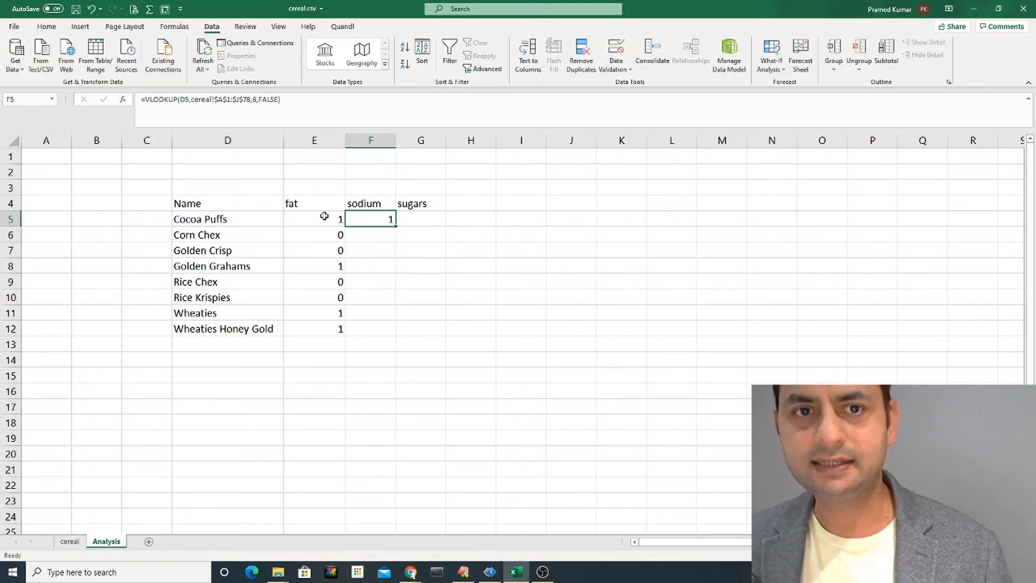
left_click(69, 540)
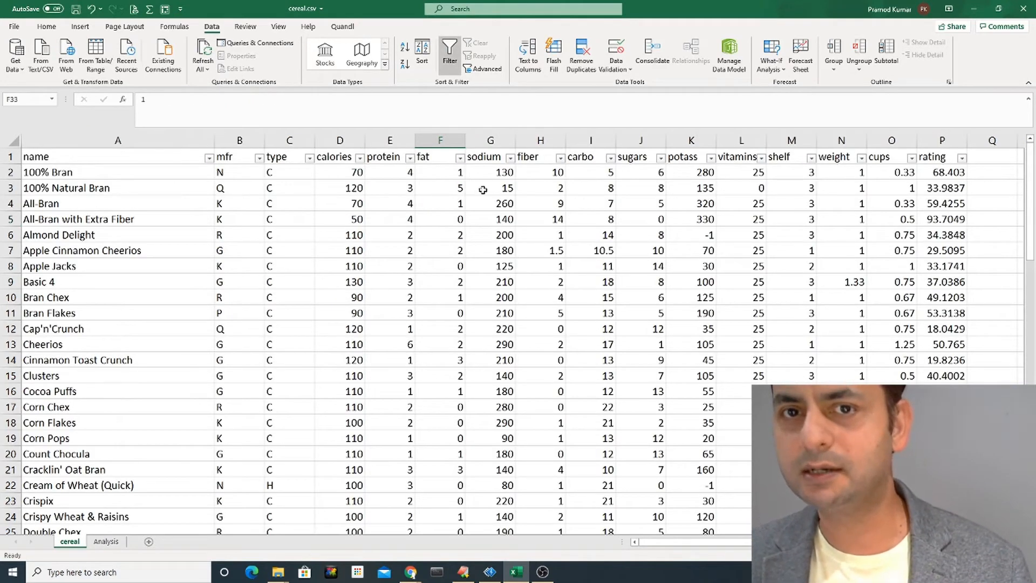
left_click_drag(123, 161, 494, 161)
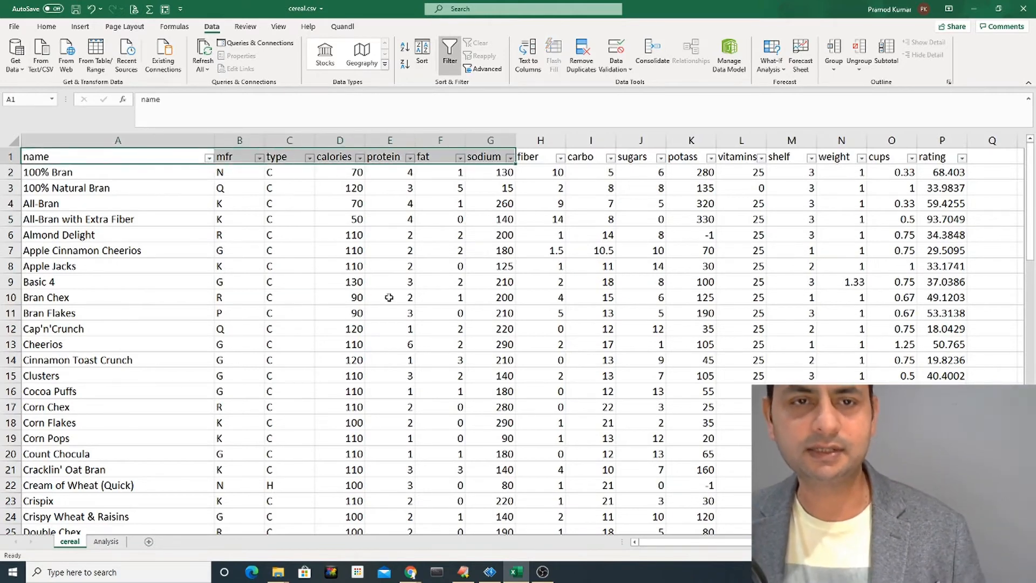
left_click(314, 172)
left_click(104, 541)
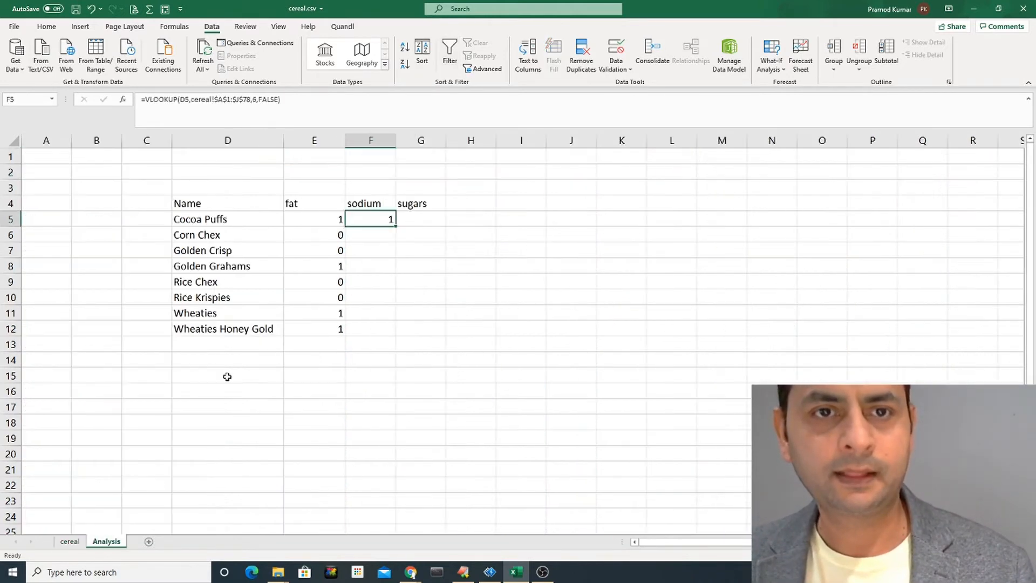
Step: Set the column index in F5's sodium lookup to 7 and fill the formula down through F12
double_click(254, 102)
type("6")
key("BackSpace")
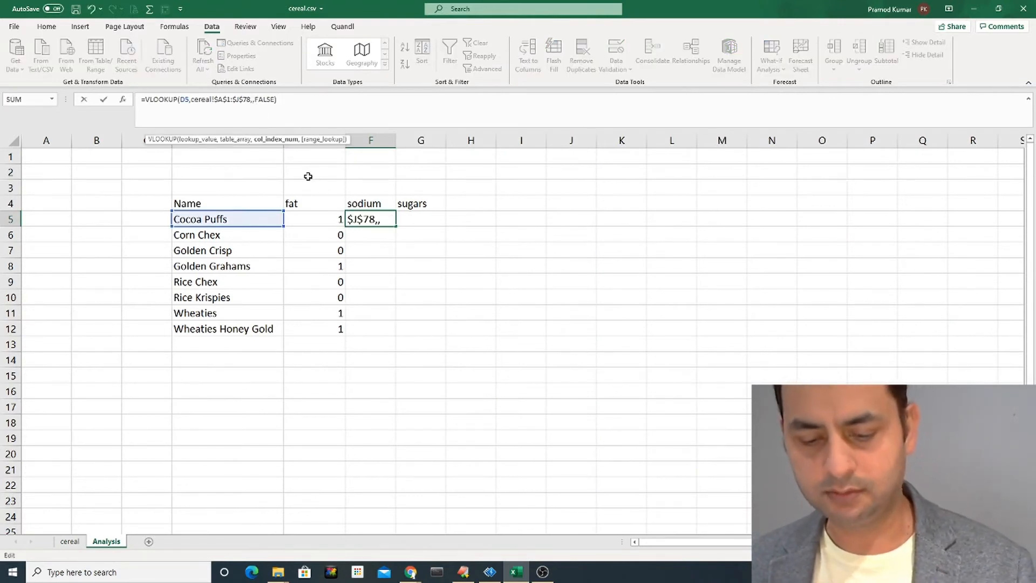
type("7")
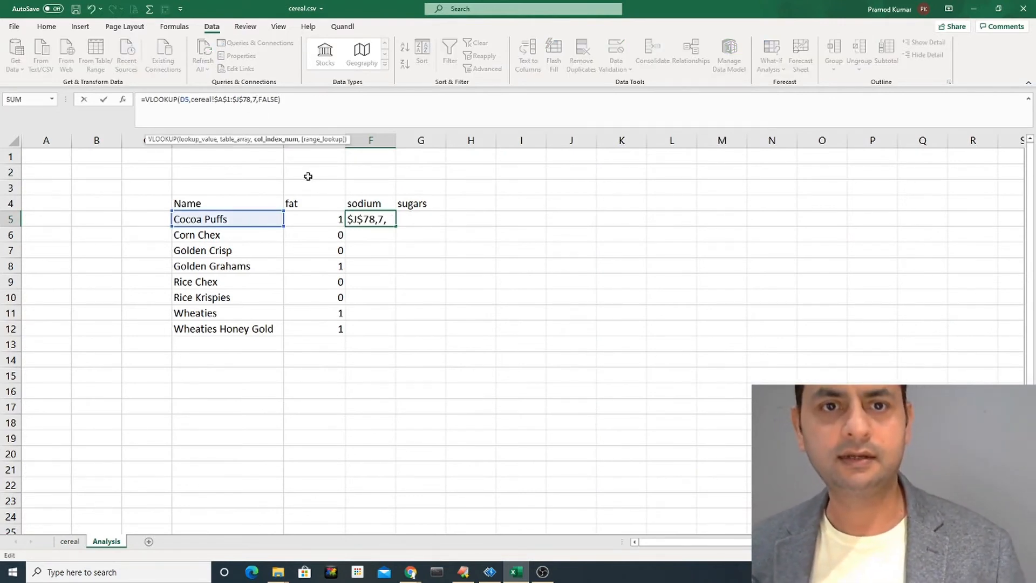
key("Return")
key("Up")
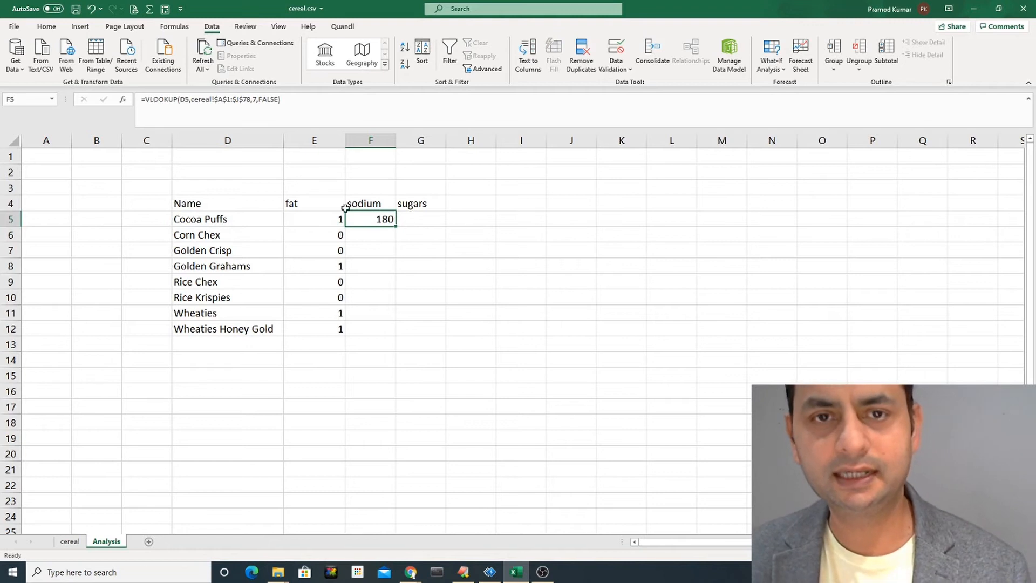
double_click(394, 227)
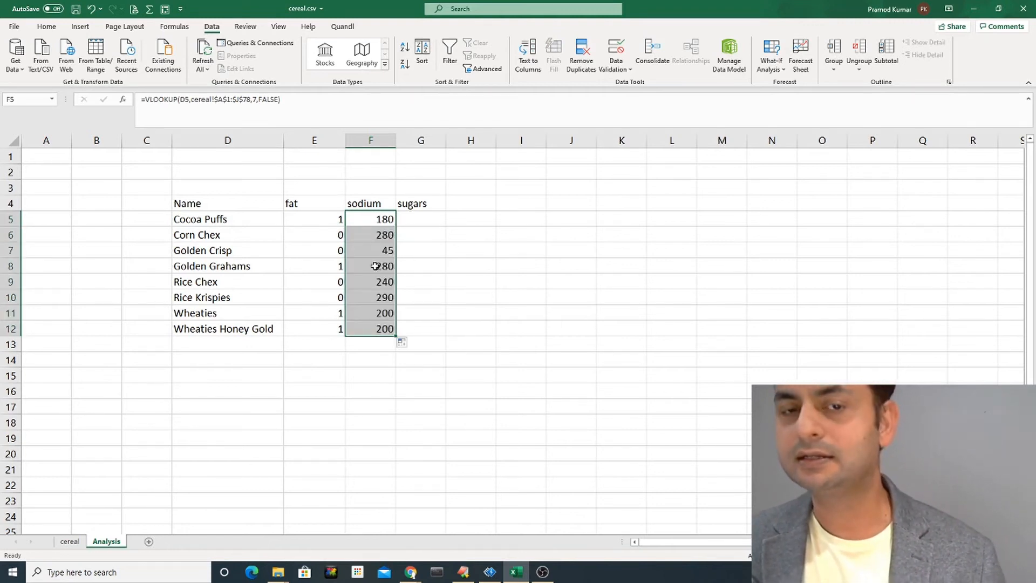
left_click(378, 218)
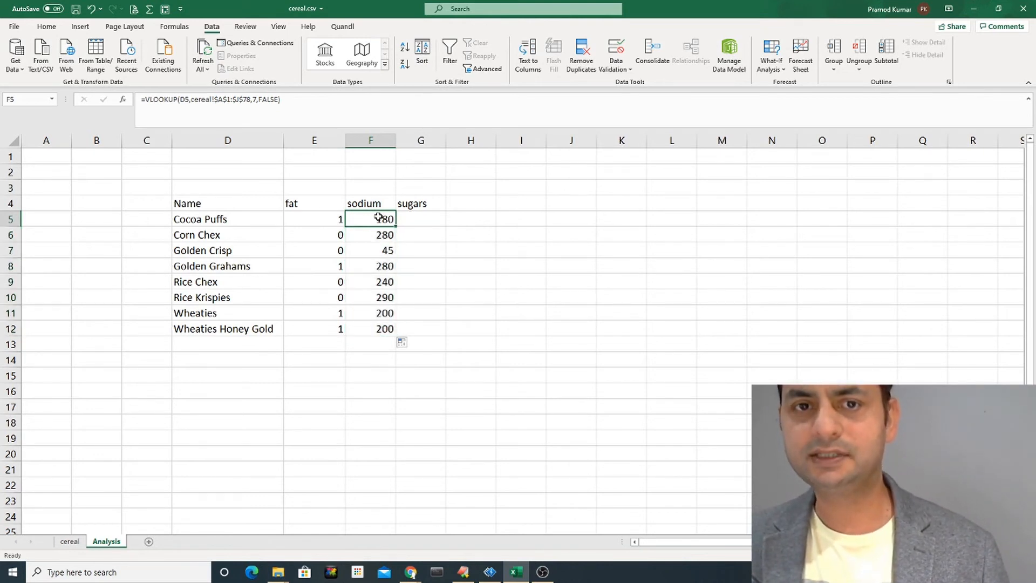
Step: Count the cereal sheet's header columns from name to sugars, and fill the sodium formula from F5 across into G5 of the Analysis sheet
left_click(422, 207)
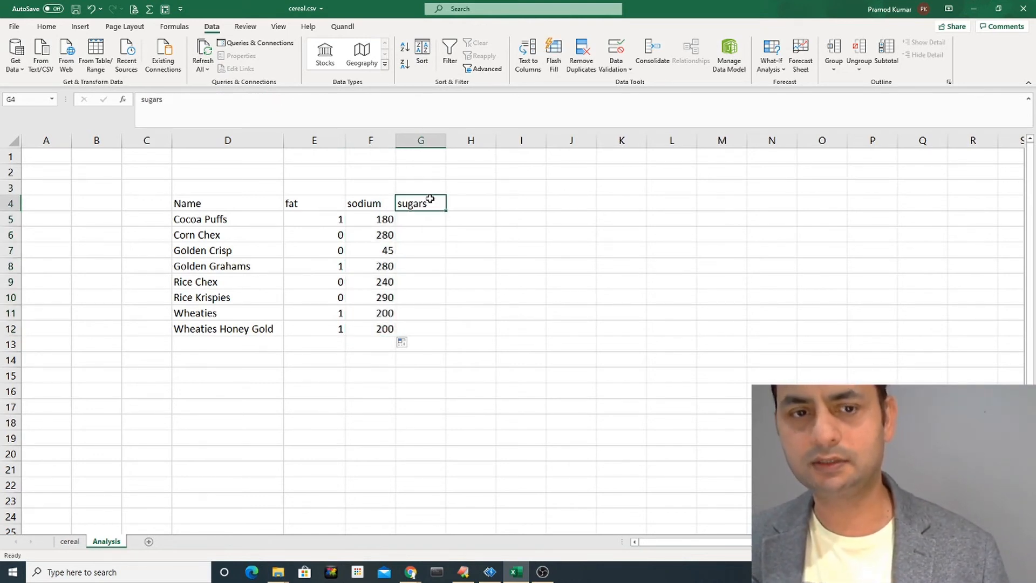
left_click(81, 540)
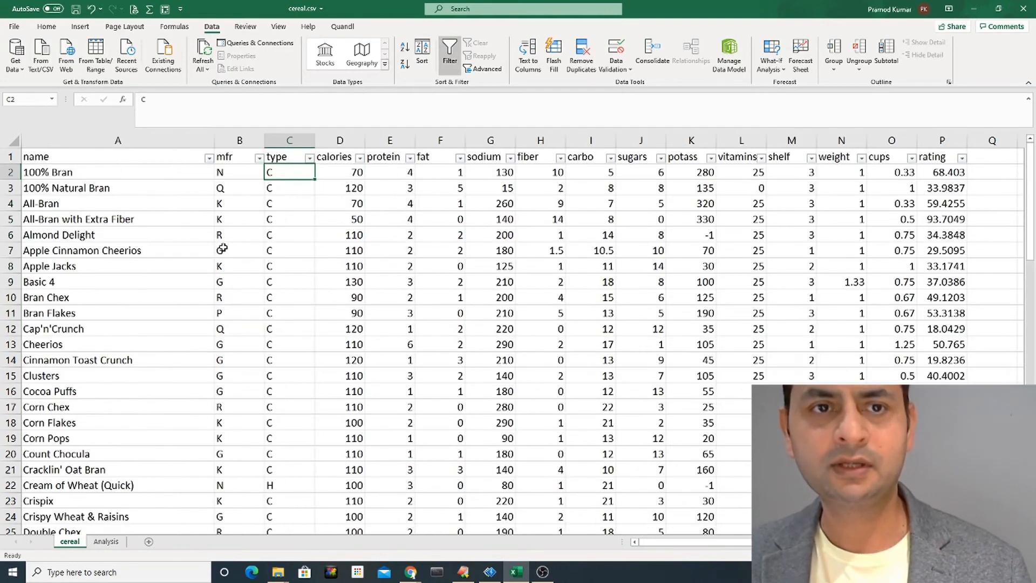
left_click_drag(162, 158, 639, 161)
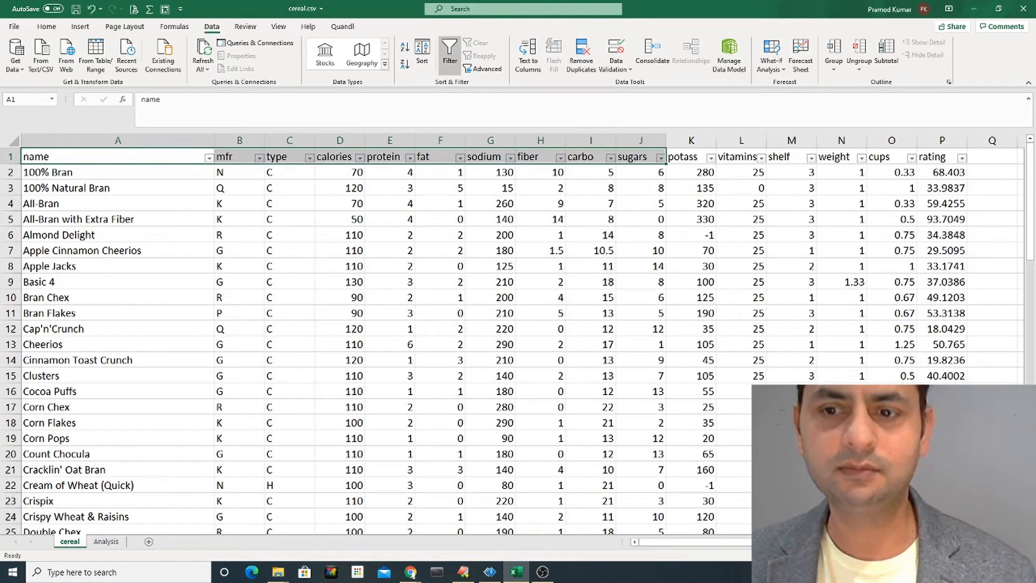
left_click(106, 541)
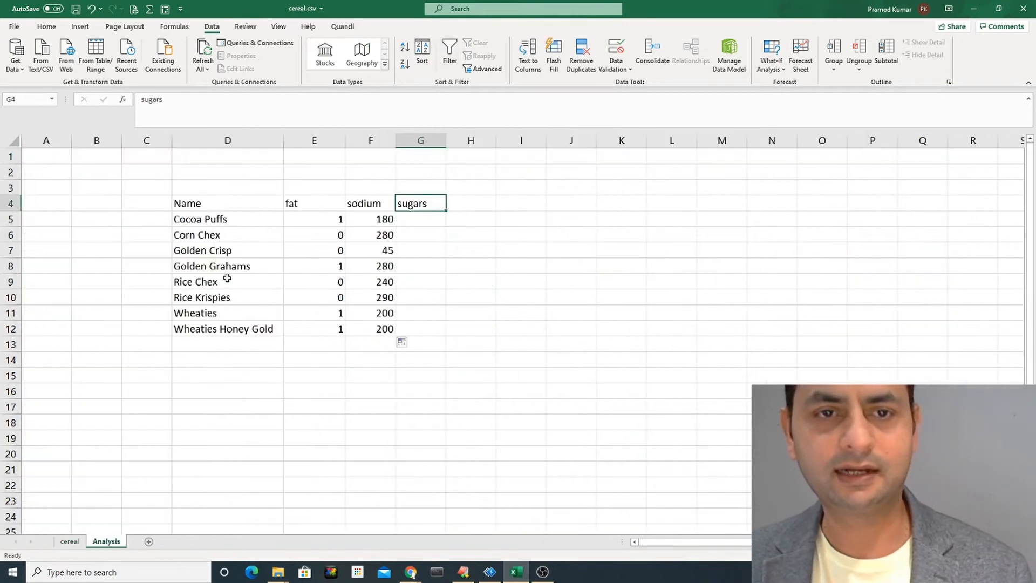
left_click(365, 219)
left_click_drag(394, 225, 450, 232)
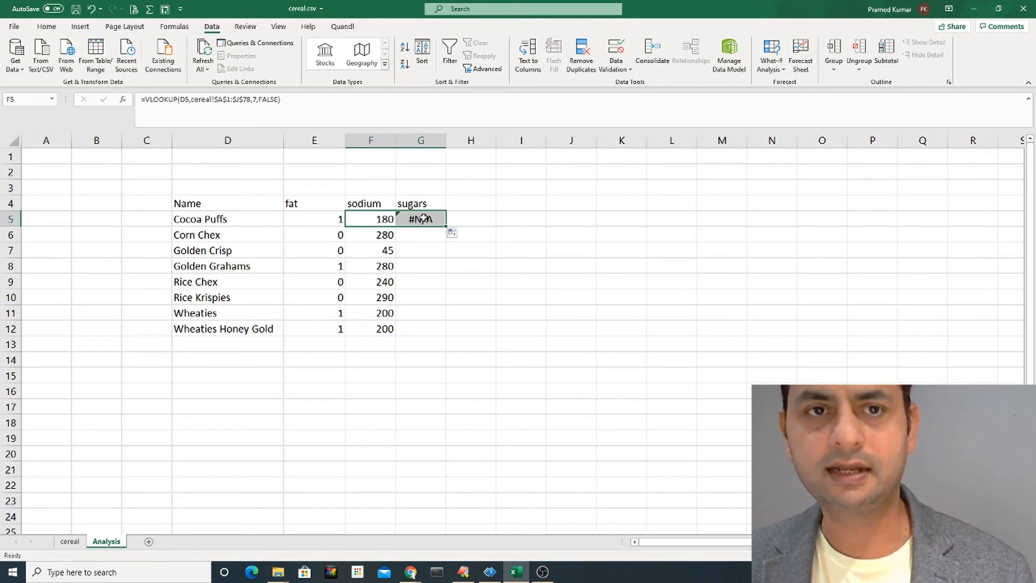
left_click(252, 99)
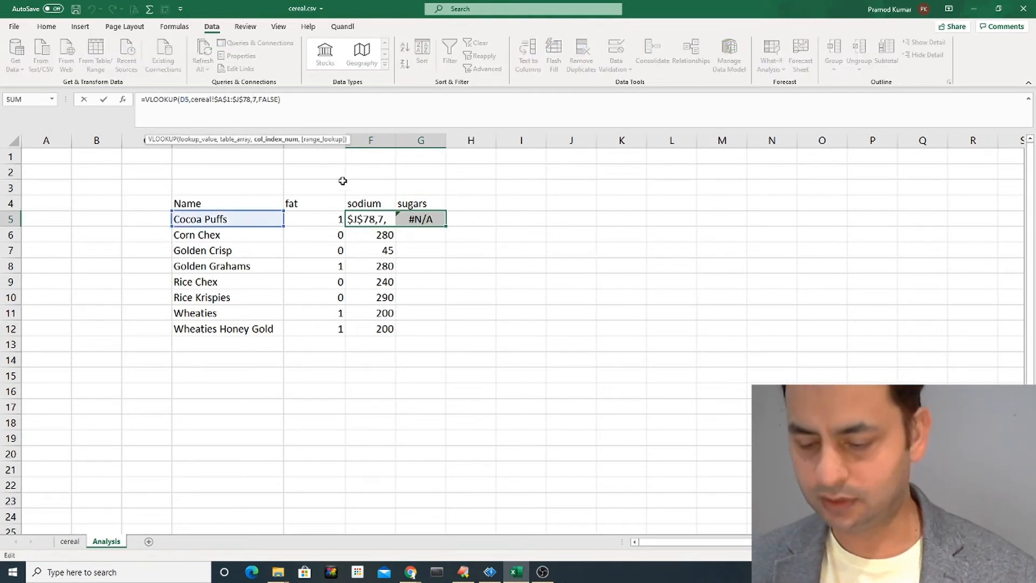
key("Delete")
type("10")
key("Return")
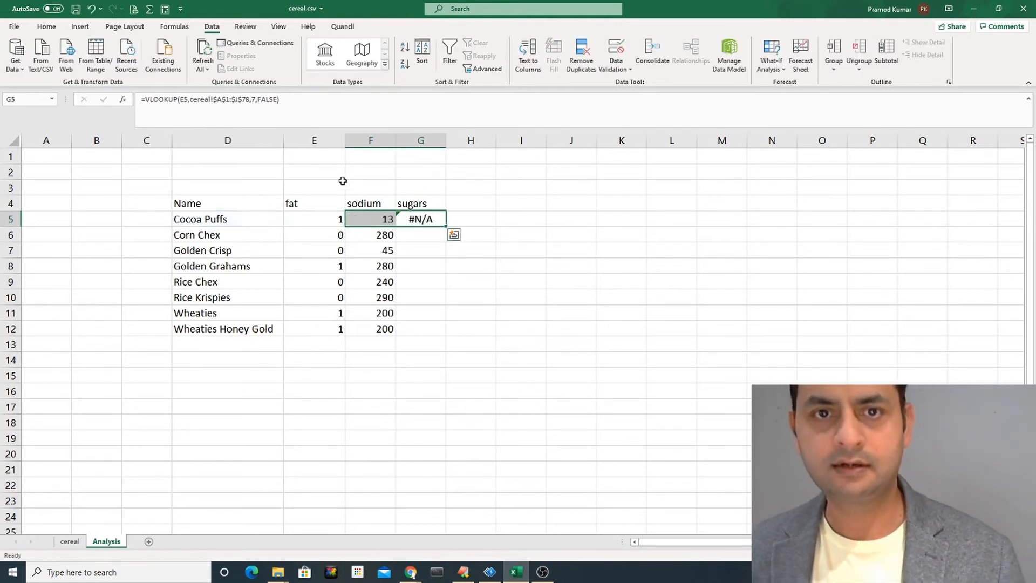
key("ctrl+z")
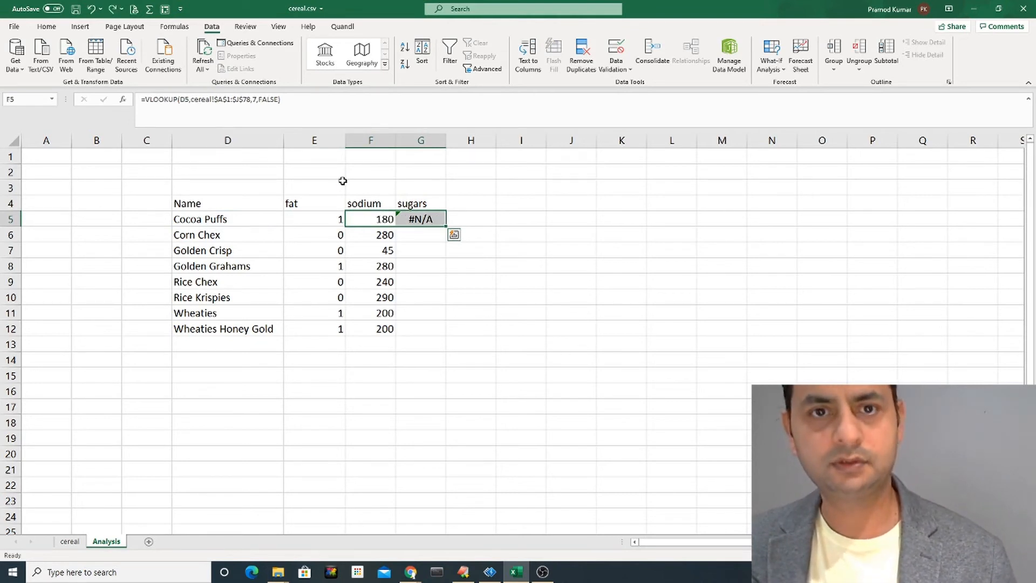
Step: Change the lookup reference in the sugars formula in G5 to D5
left_click(423, 262)
key("Up")
key("Up")
key("Up")
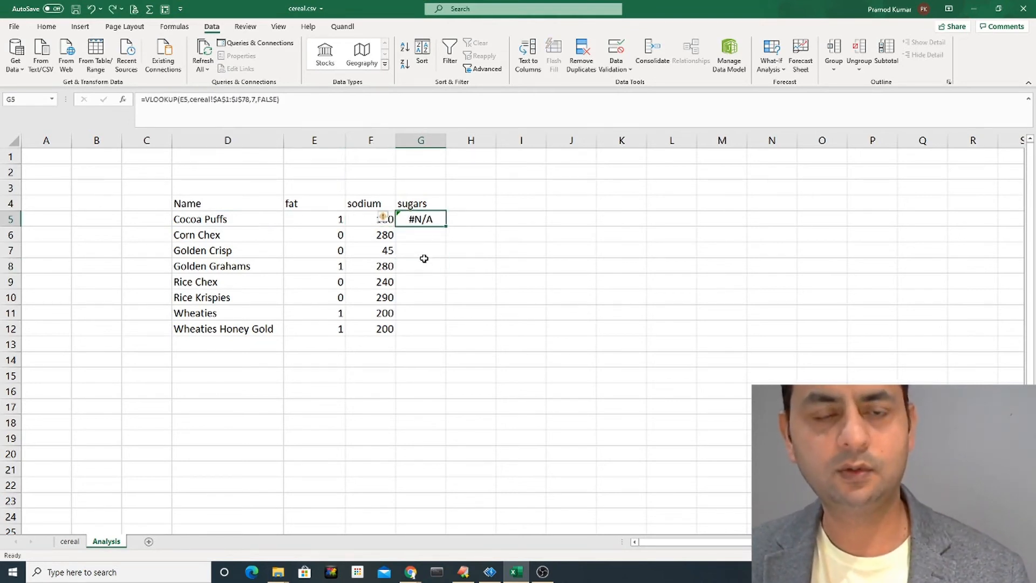
left_click(183, 99)
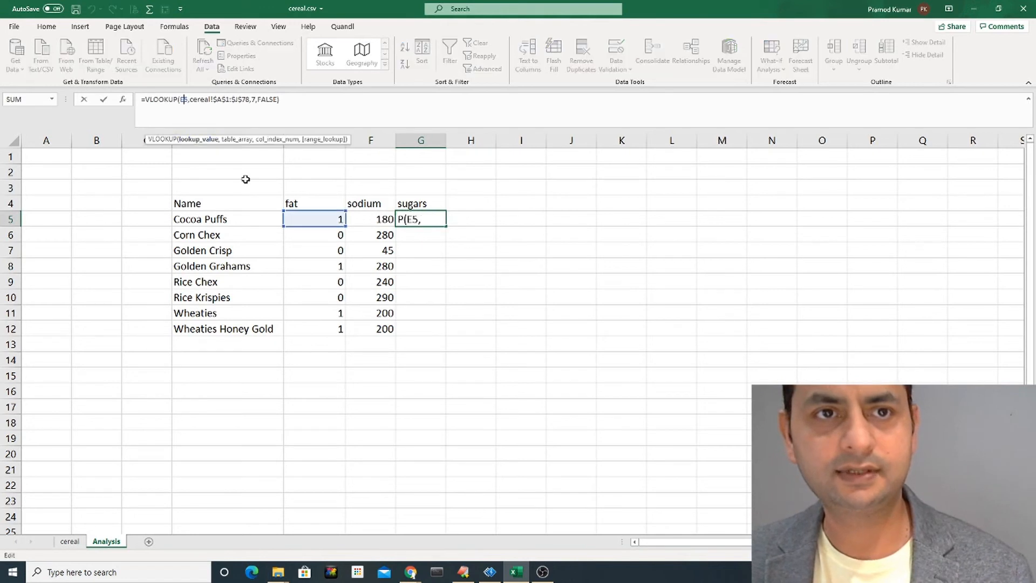
key("BackSpace")
type("d")
key("Return")
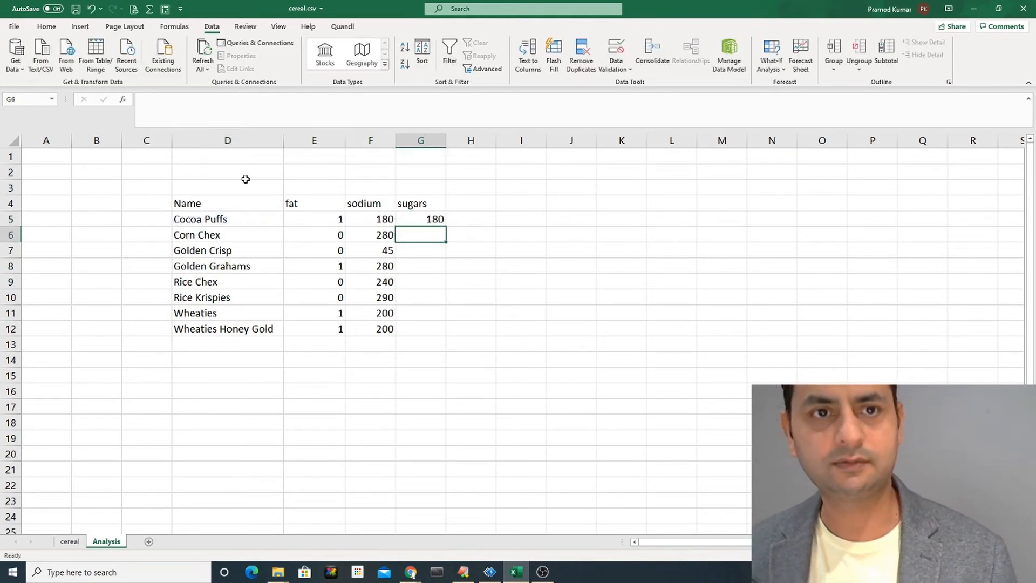
Step: Set the column index in G5's sugars lookup to 10 and fill the formula down through G12
key("Up")
key("F2")
key("Left")
key("Left")
key("Left")
key("Left")
key("Left")
key("Left")
key("Left")
key("Left")
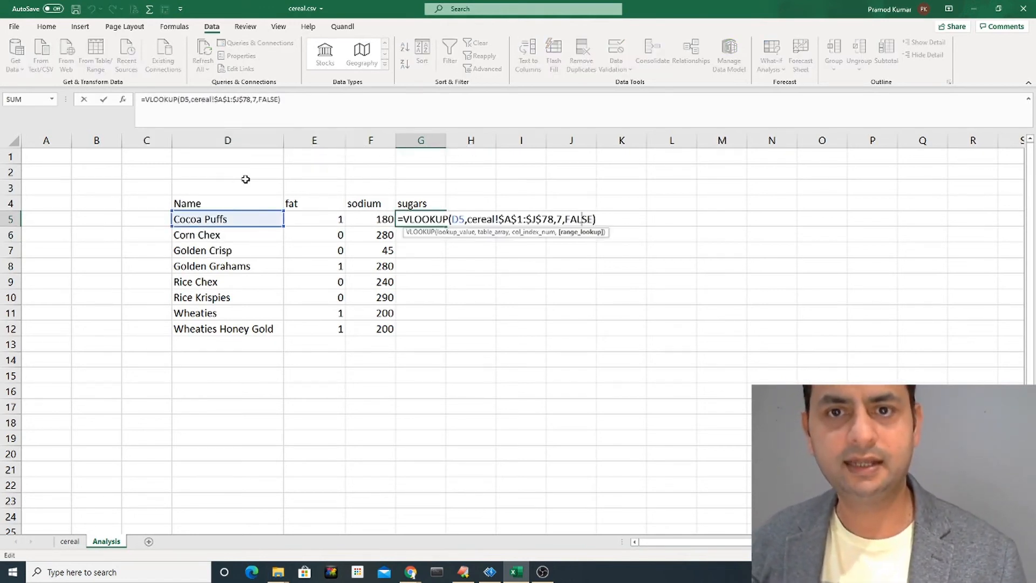
key("Delete")
type("10")
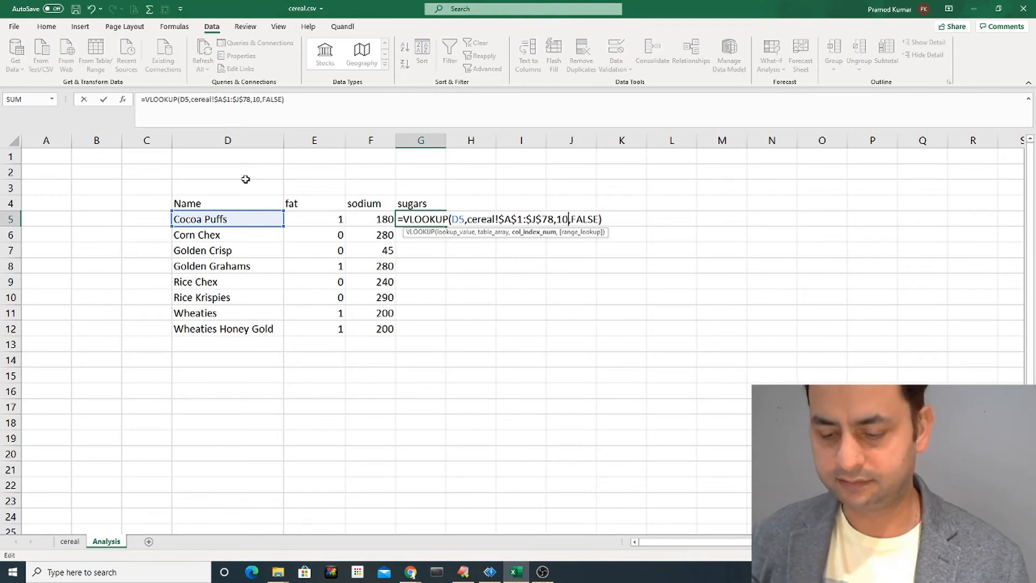
key("Return")
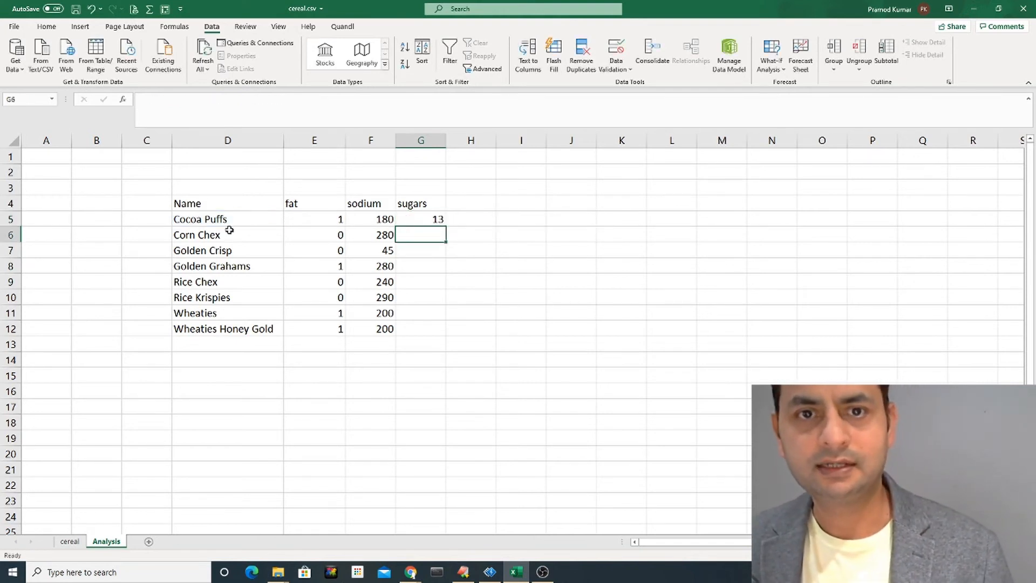
left_click(414, 217)
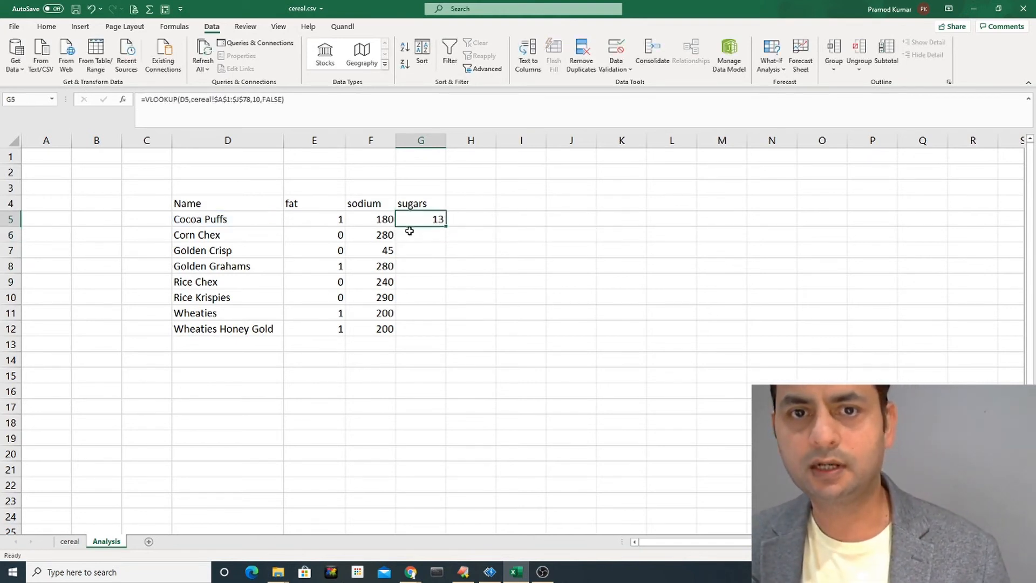
double_click(445, 226)
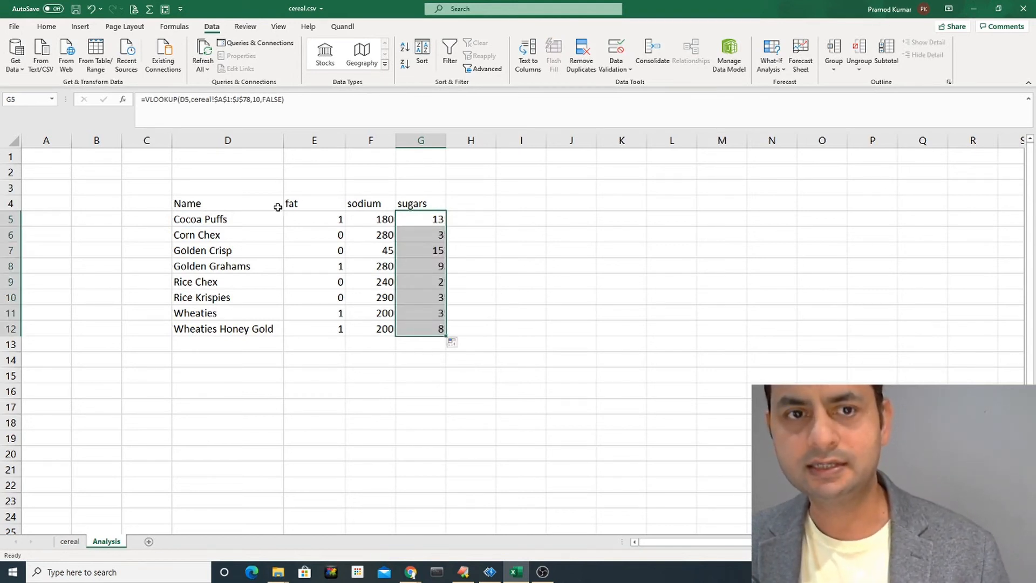
Step: Review the lookup formulas in G5, F8, F11 and G8 of the Analysis sheet, and return to the cereal sheet's source data
double_click(414, 219)
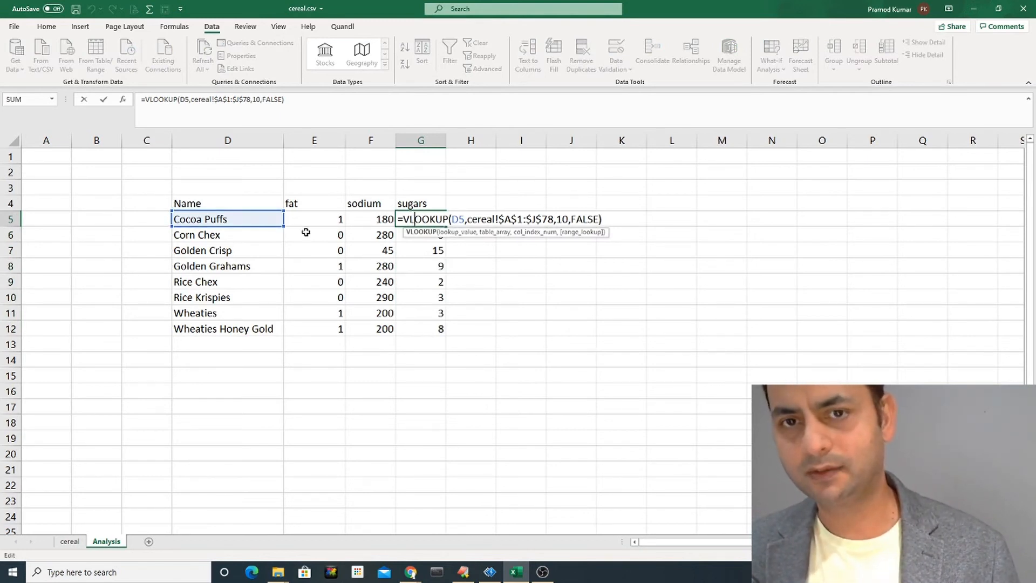
key("Escape")
left_click(370, 266)
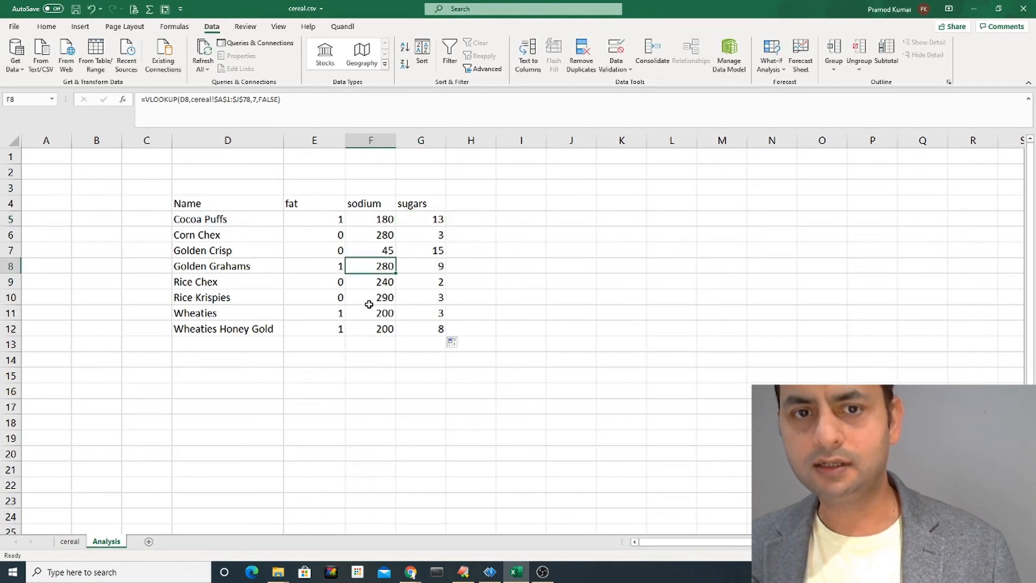
left_click(369, 306)
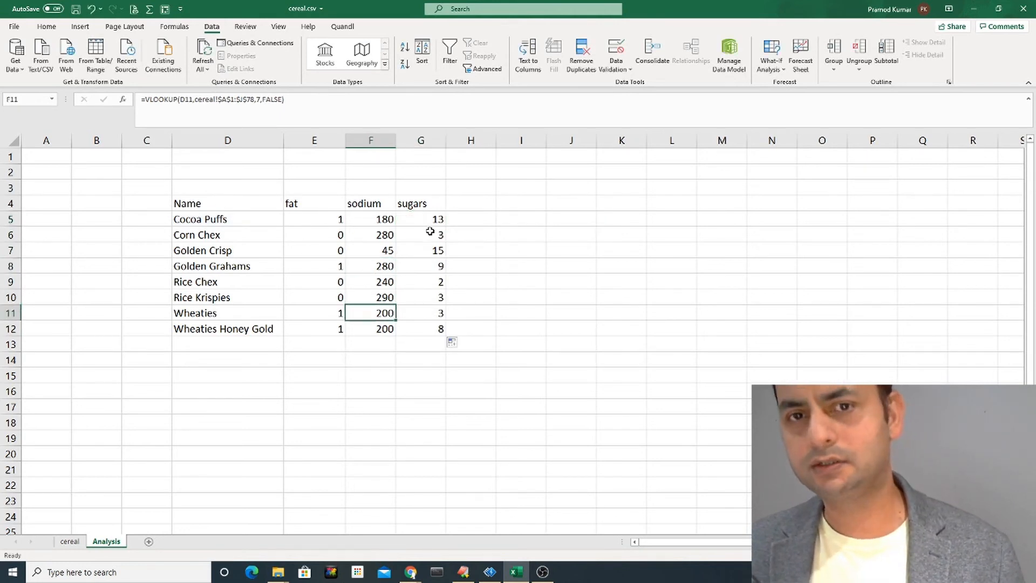
left_click(436, 266)
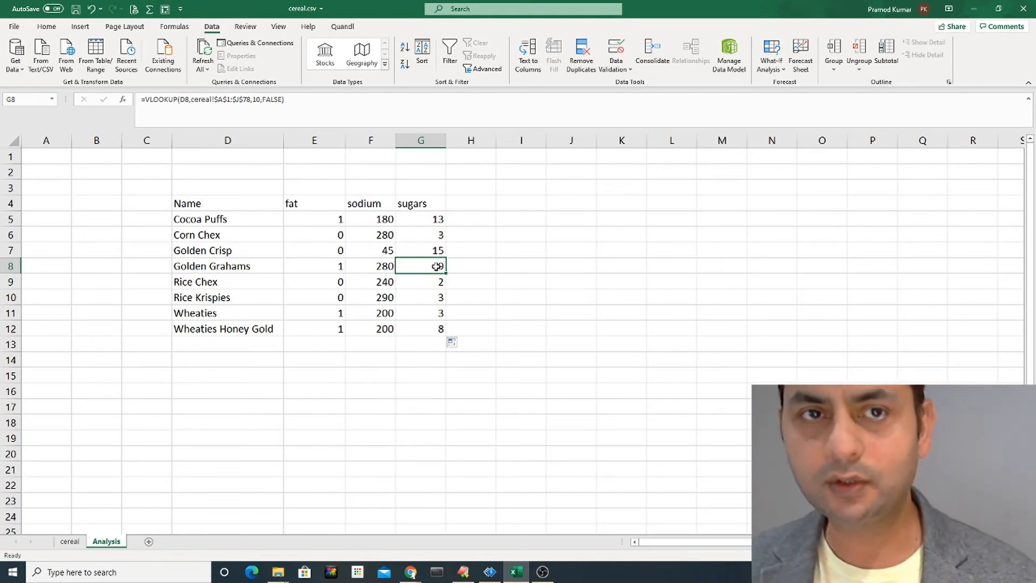
left_click(70, 541)
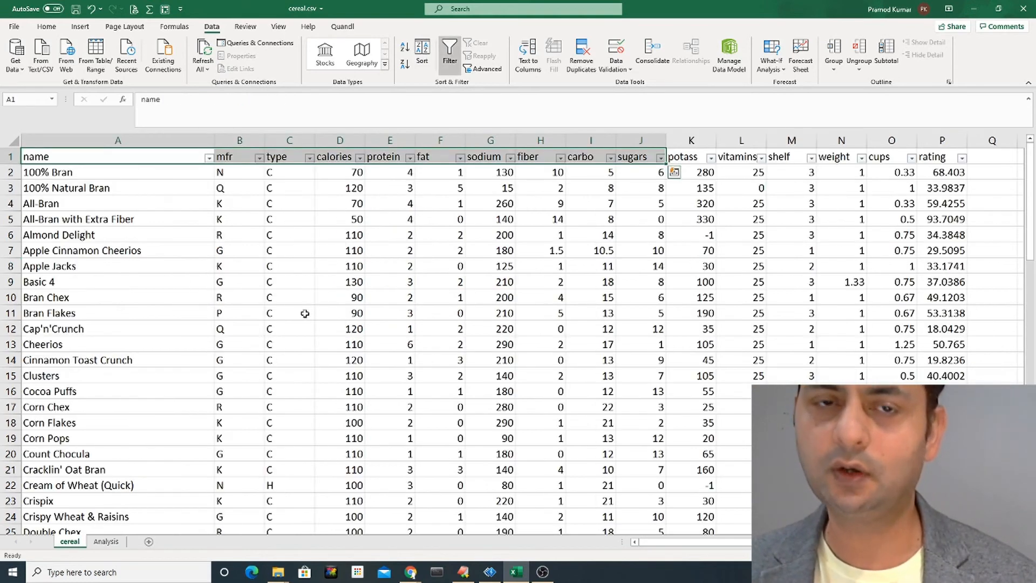
left_click(327, 261)
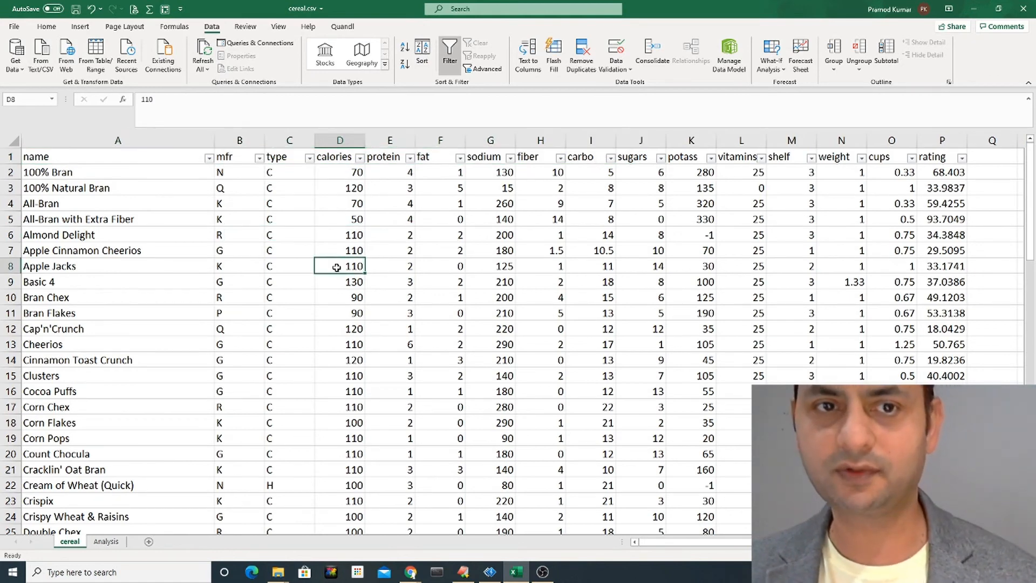
Step: Review the lookup formulas in F5, F9, G11 and F12 of the Analysis sheet
left_click(105, 541)
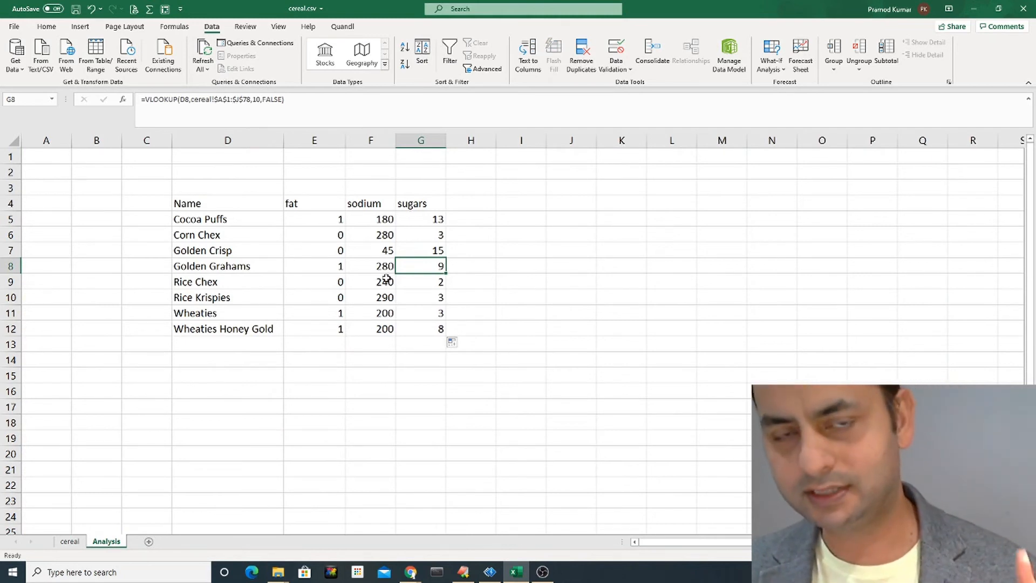
left_click(371, 218)
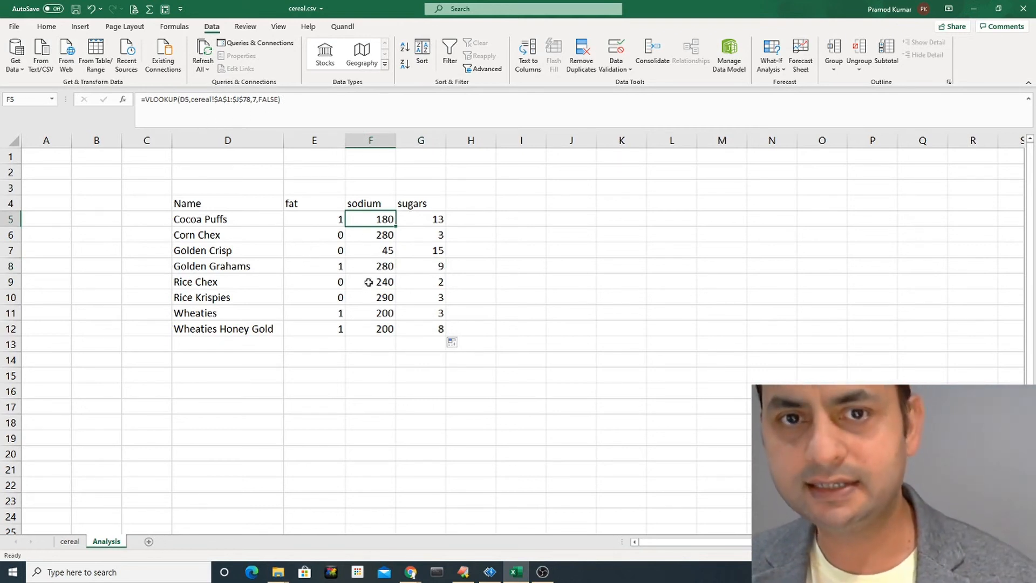
double_click(377, 218)
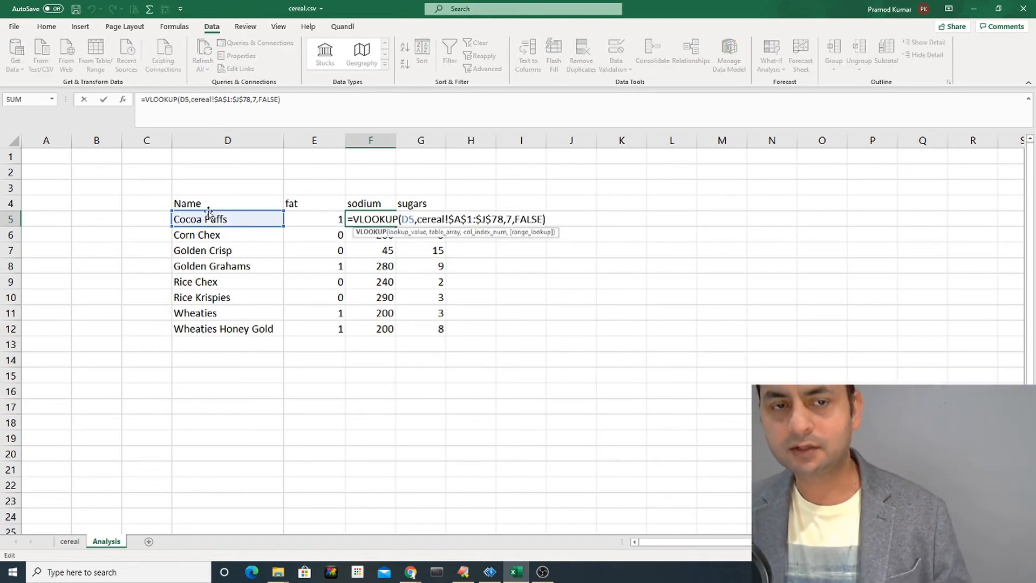
key("Escape")
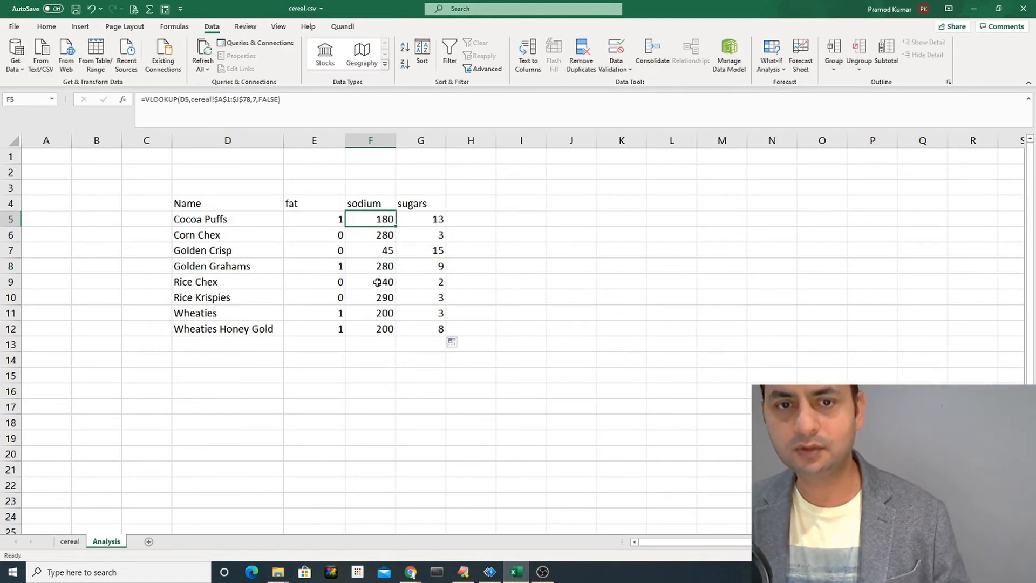
double_click(377, 282)
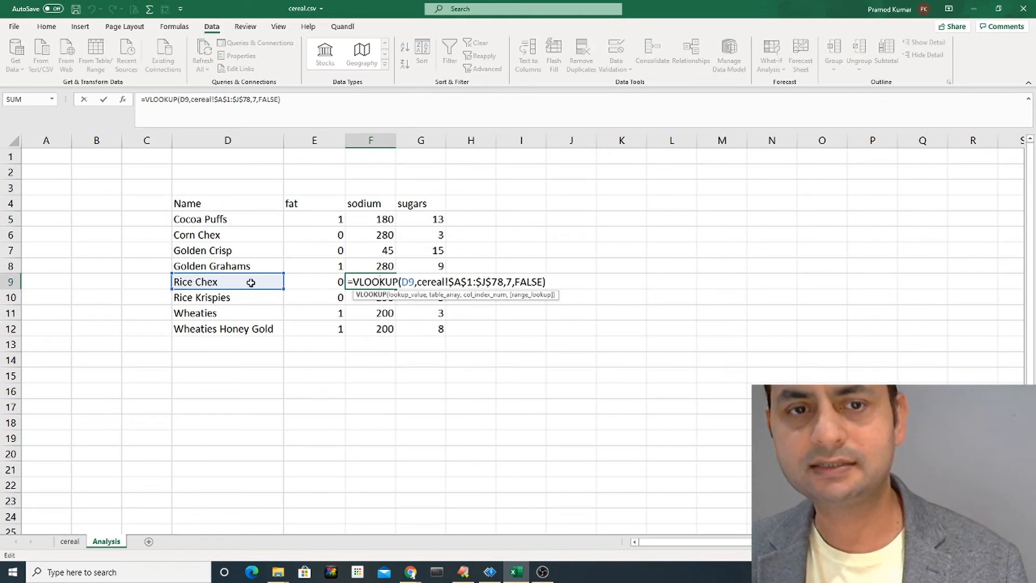
key("Escape")
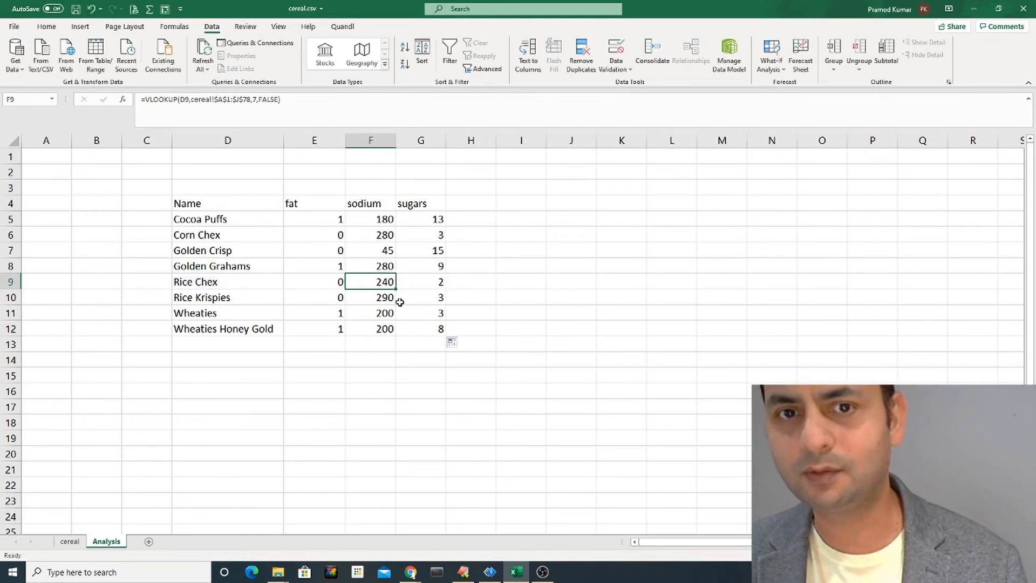
double_click(424, 311)
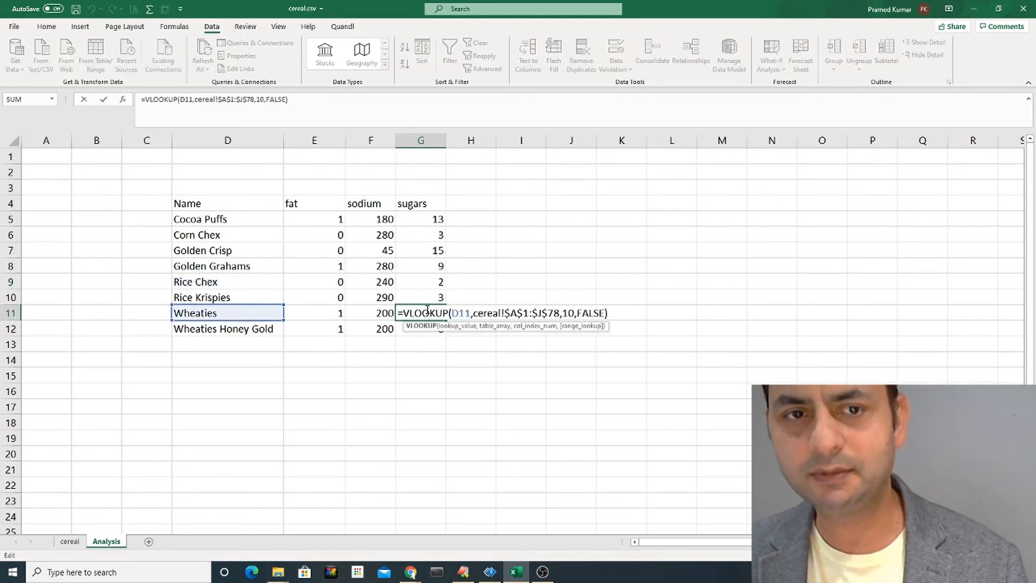
key("Escape")
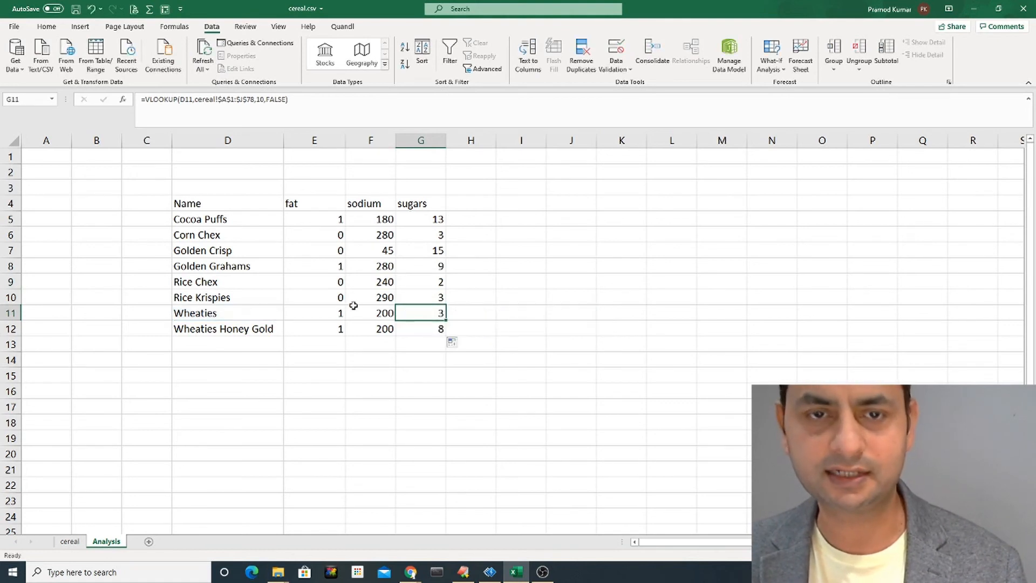
left_click(381, 330)
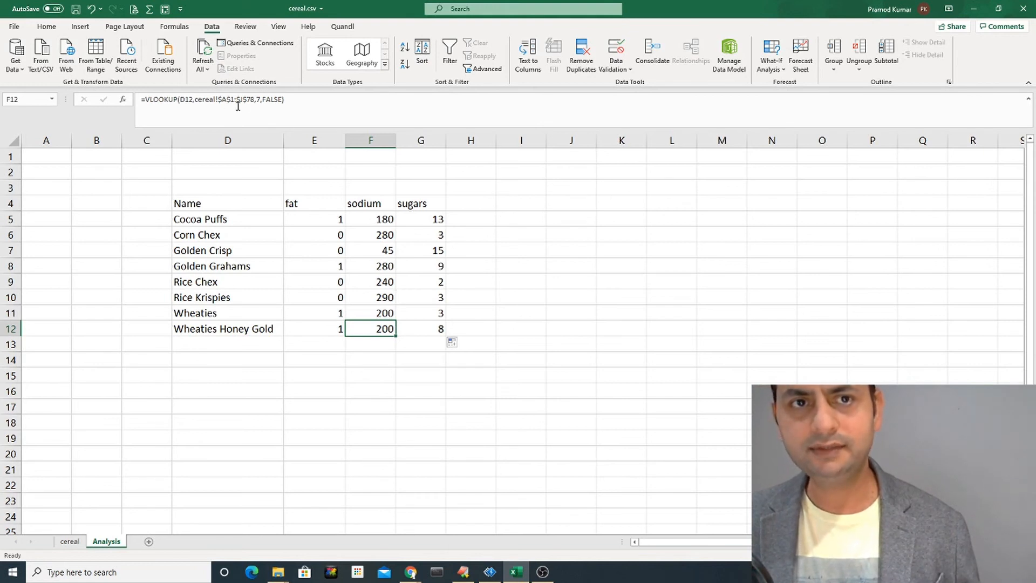
Step: Compare the Analysis sheet's names in D4:D12 with the cereal sheet's name column, and examine the adjacent mfr and type columns
left_click_drag(223, 209, 229, 333)
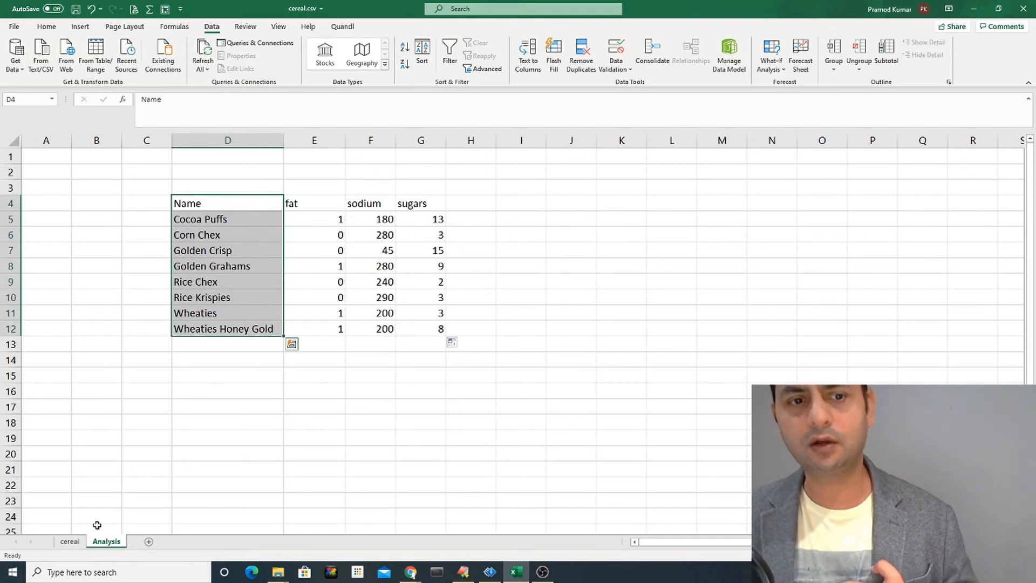
left_click(70, 541)
left_click_drag(94, 159, 106, 402)
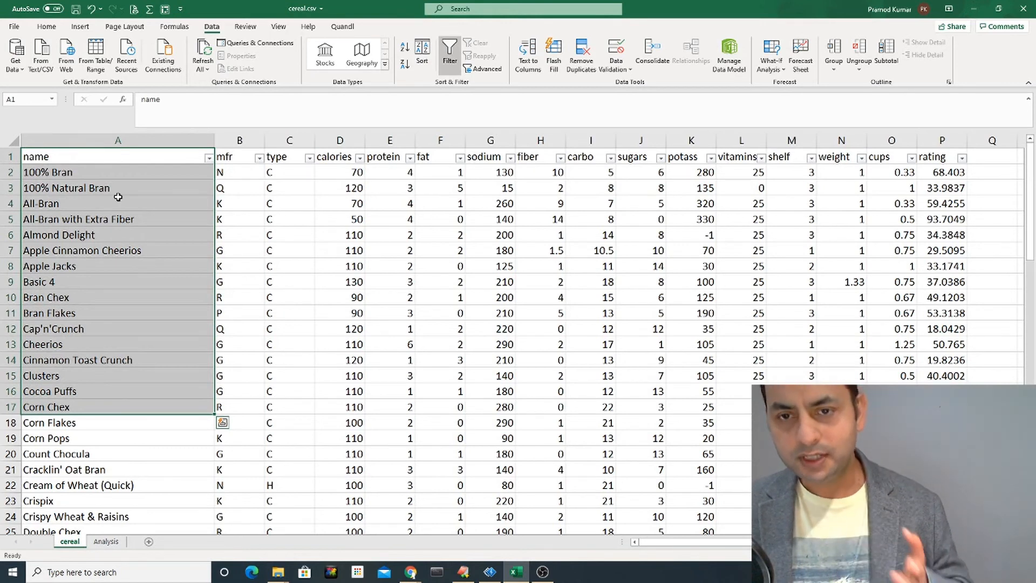
left_click(138, 218)
left_click_drag(138, 156, 146, 435)
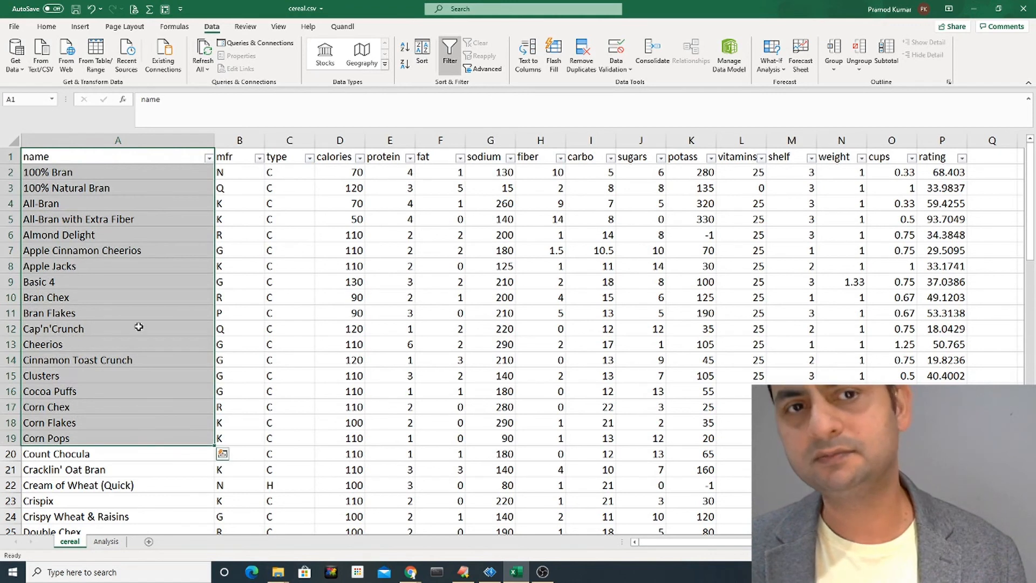
left_click(138, 327)
left_click_drag(239, 157, 240, 406)
left_click_drag(289, 156, 296, 396)
left_click(143, 293)
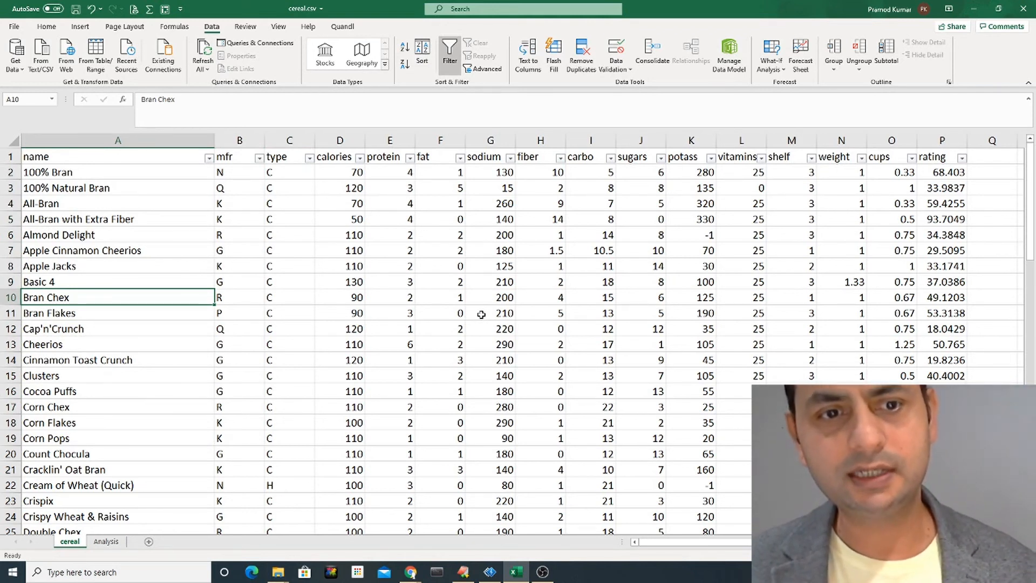
Step: Recheck the Analysis name list against the cereal sheet's name column, and examine the data columns from mfr onward as lookup sources
left_click(106, 541)
left_click(212, 233)
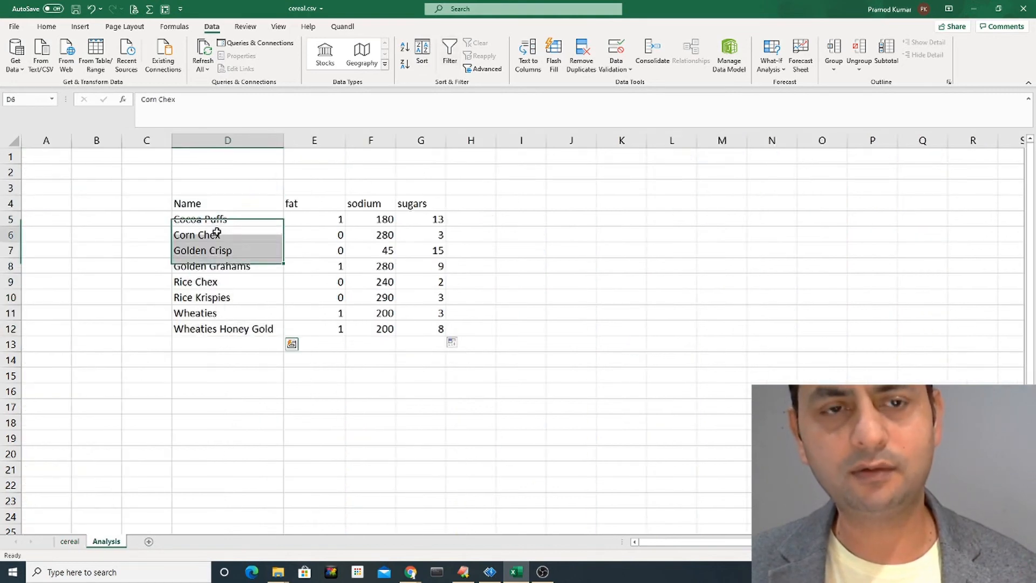
left_click_drag(223, 205, 220, 346)
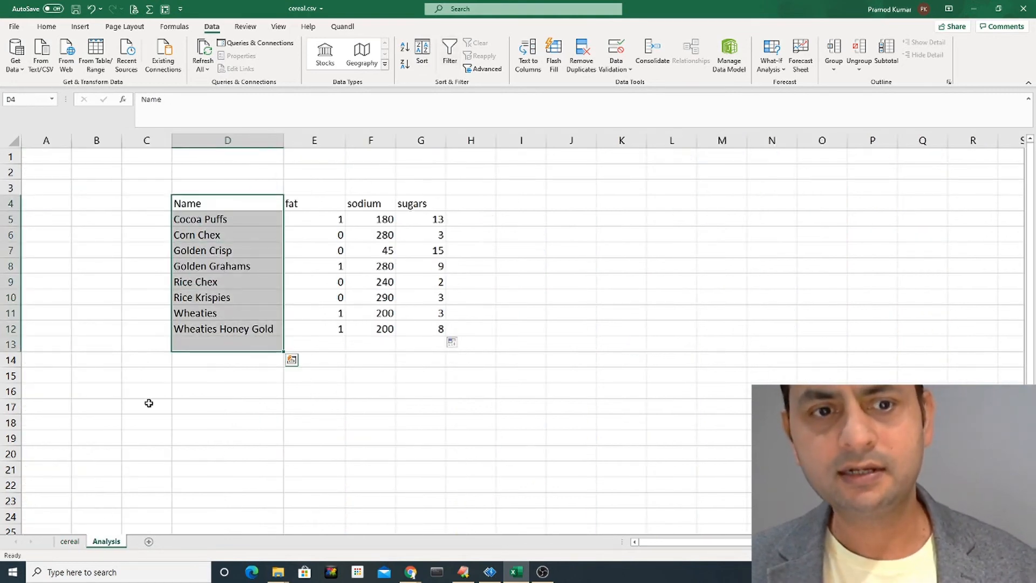
left_click(69, 541)
left_click_drag(94, 161, 97, 391)
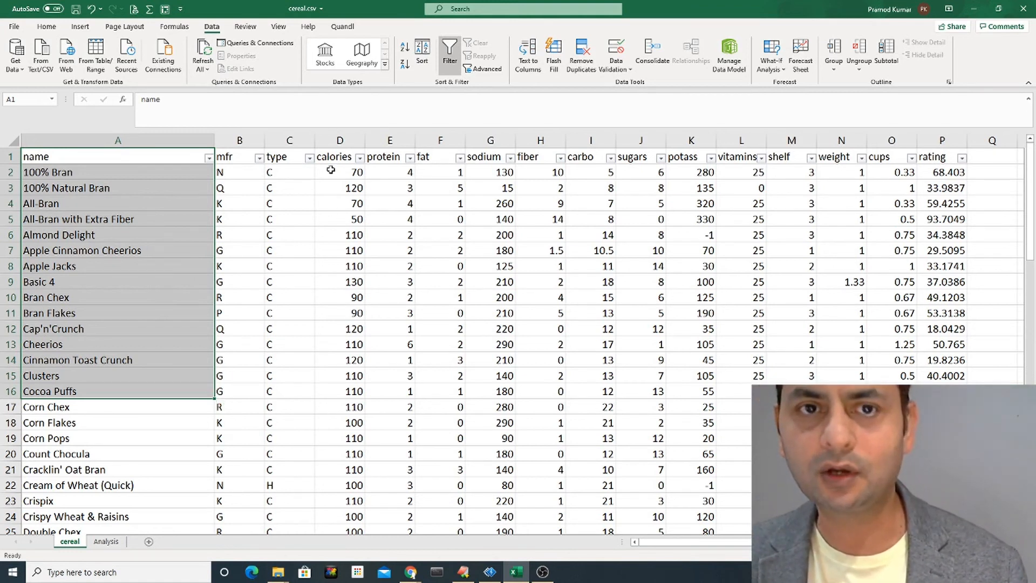
left_click_drag(237, 157, 228, 361)
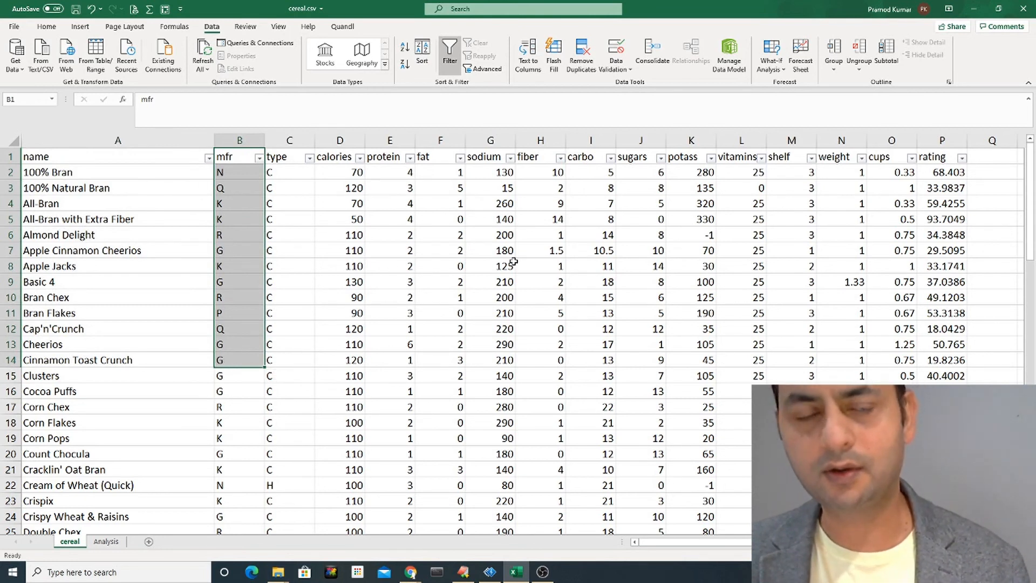
left_click(165, 231)
left_click_drag(230, 162, 707, 298)
left_click(239, 250)
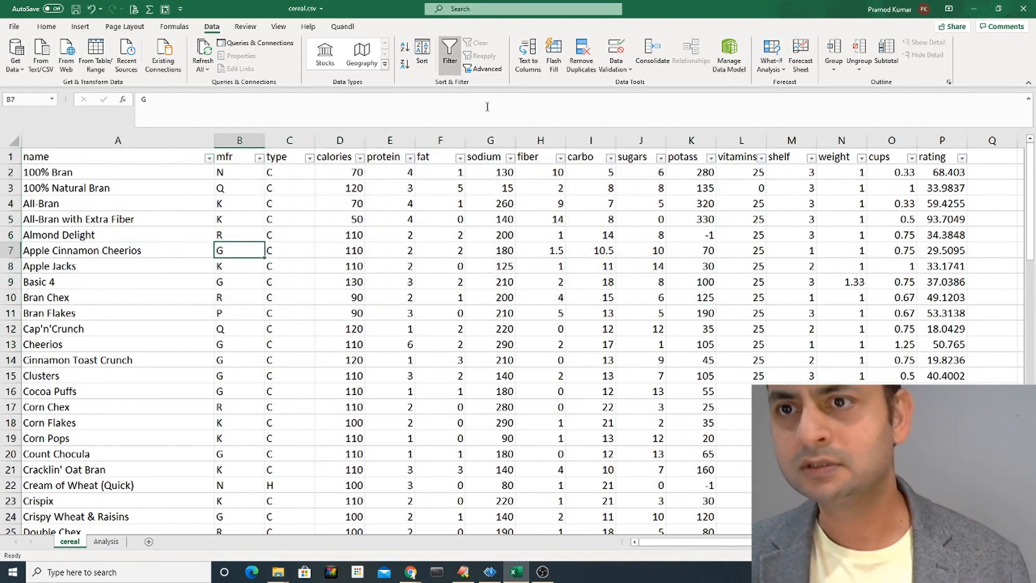
Step: Examine the position of the cereal sheet's name column relative to the empty column Q after rating
left_click(991, 174)
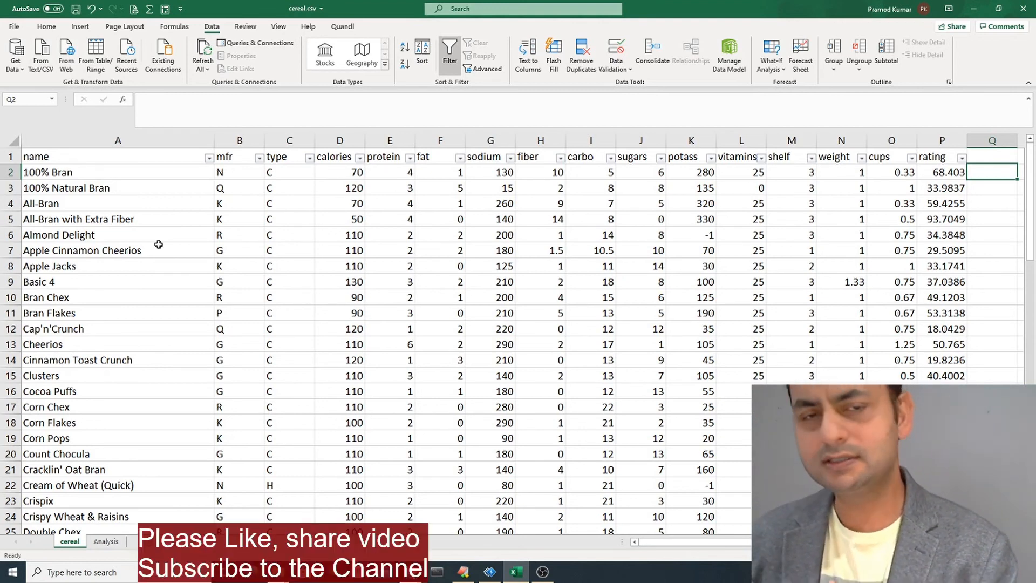
left_click(133, 142)
scroll(172, 363, "down", 2)
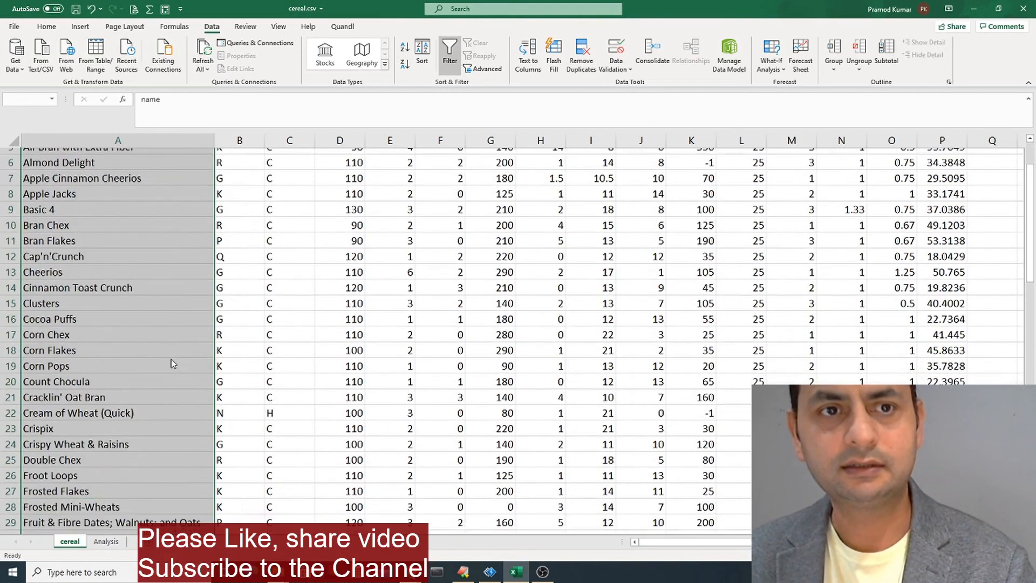
scroll(173, 363, "down", 1)
left_click(991, 205)
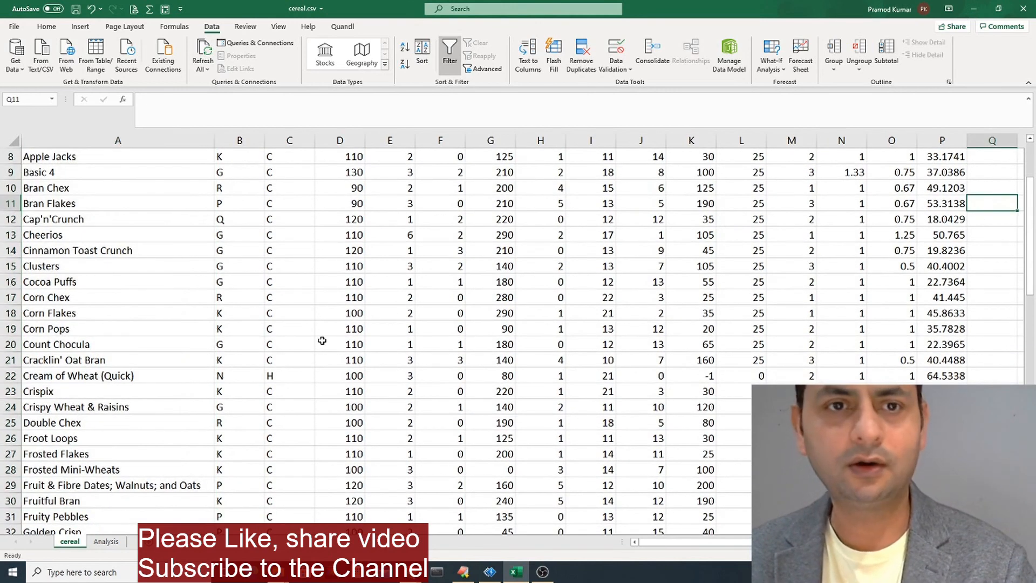
scroll(322, 341, "up", 3)
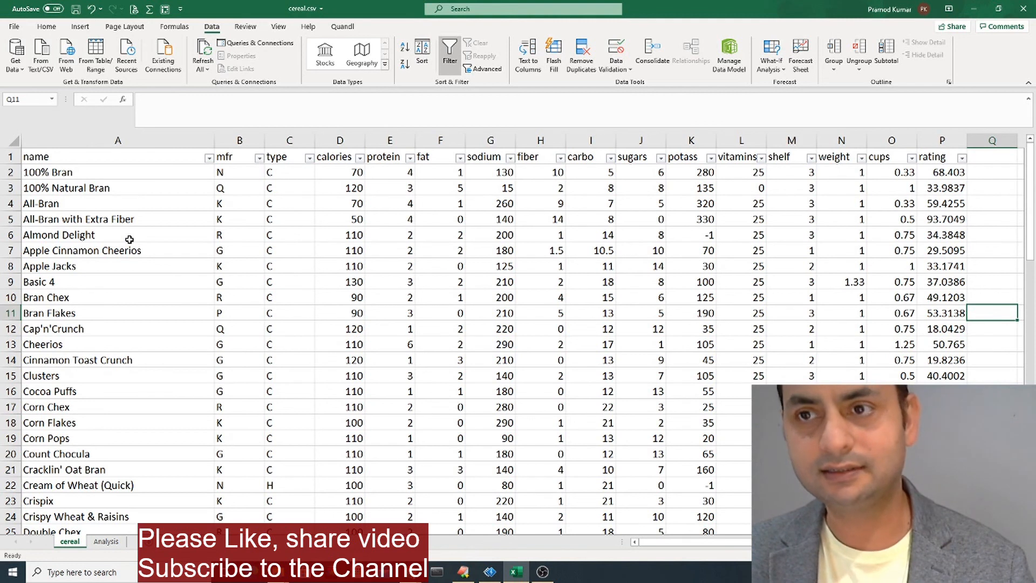
left_click(984, 173)
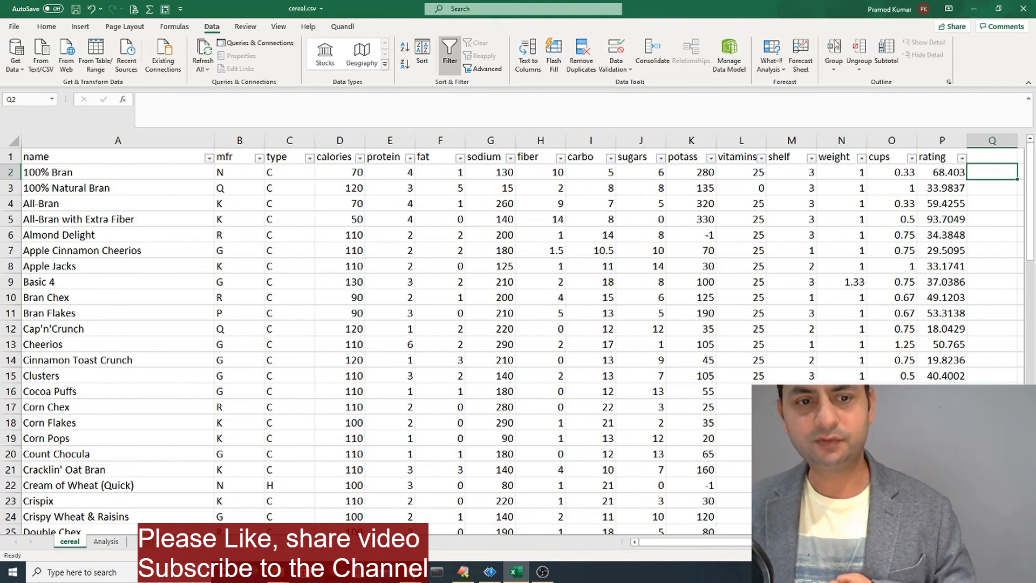
left_click(311, 365)
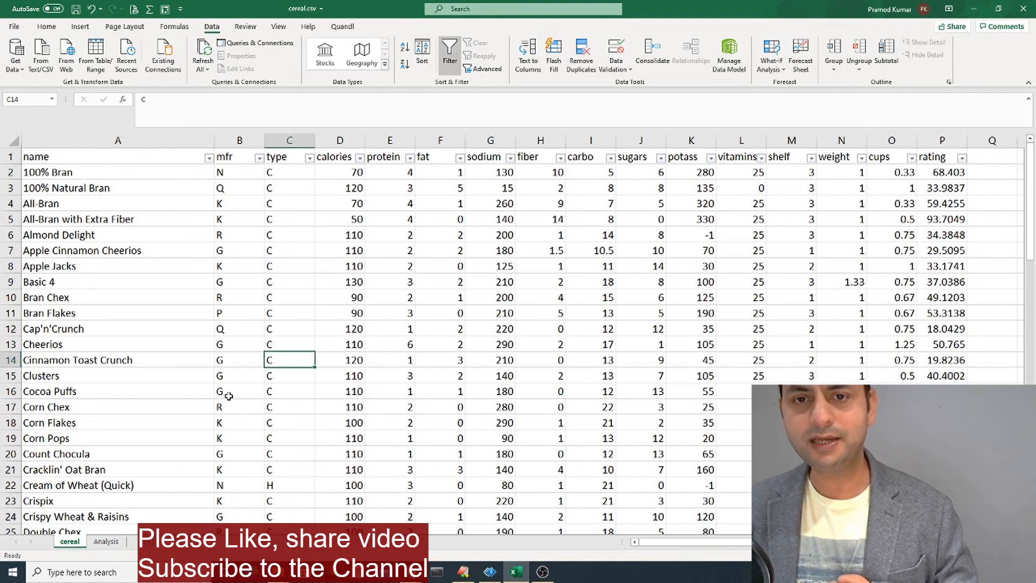
Step: Review the Rice Chex name and the Golden Grahams sodium and fat lookup formulas in the Analysis sheet
left_click(106, 541)
left_click(269, 281)
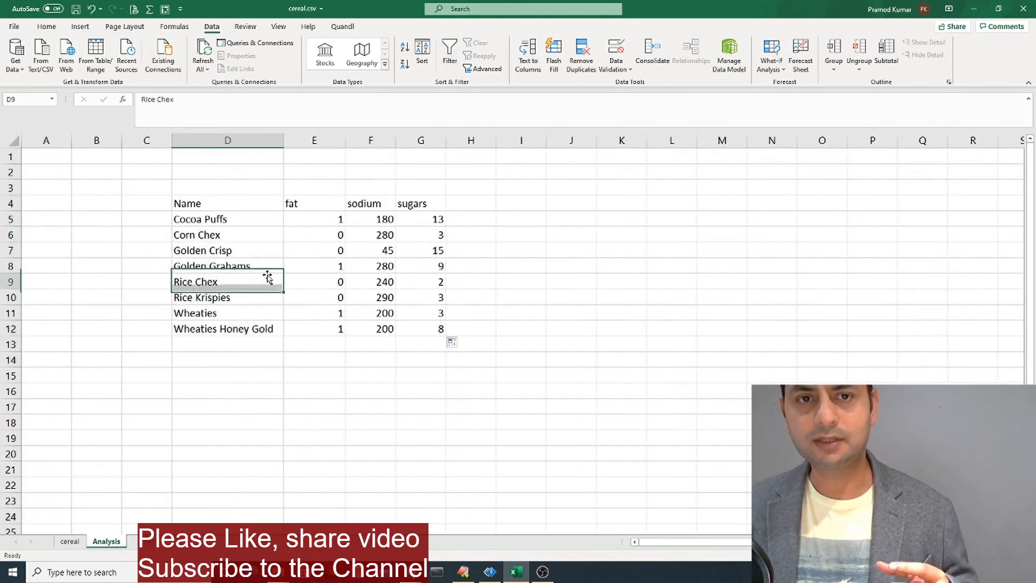
left_click(380, 267)
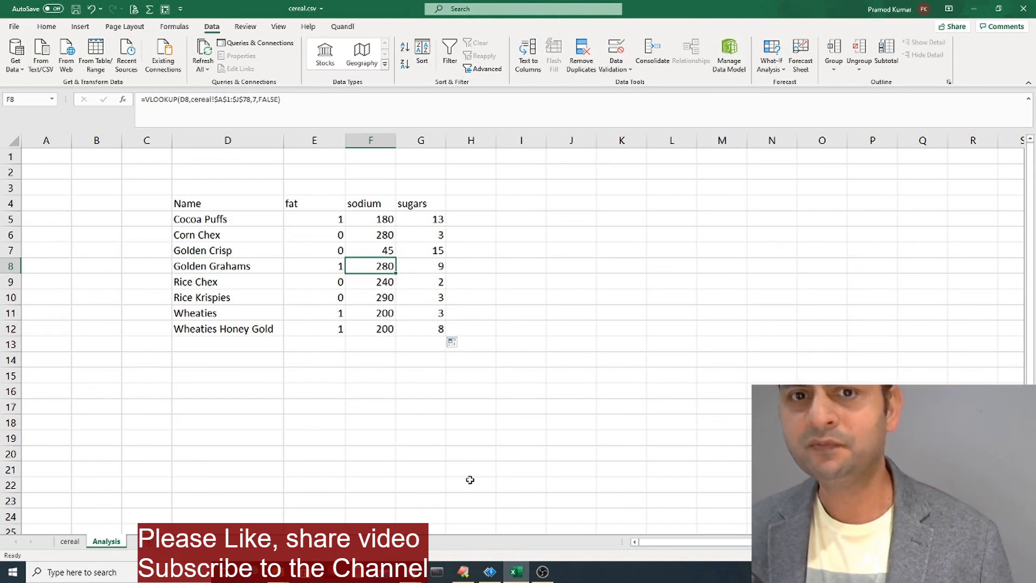
left_click(341, 294)
left_click(308, 269)
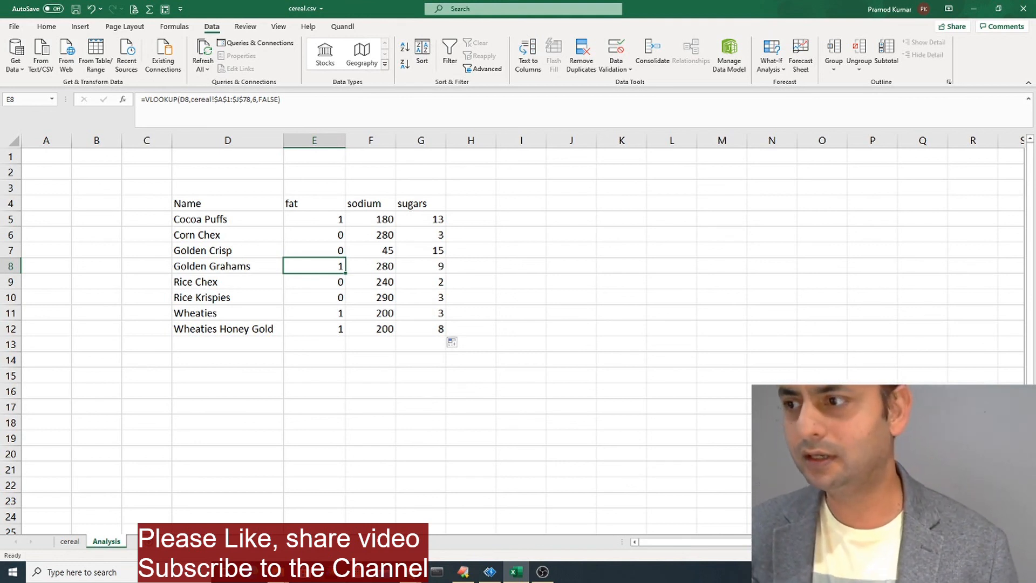
key("alt+Tab")
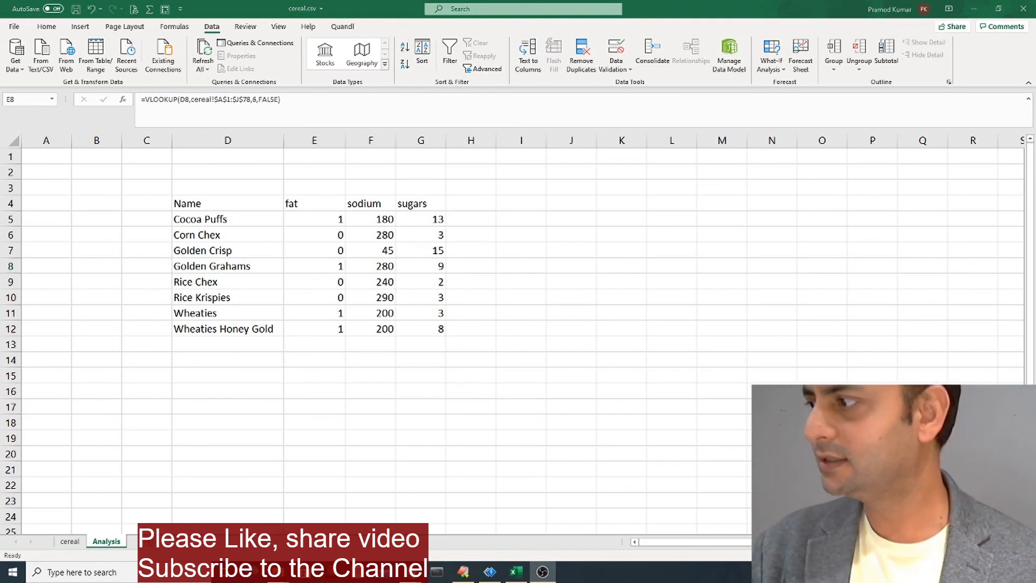